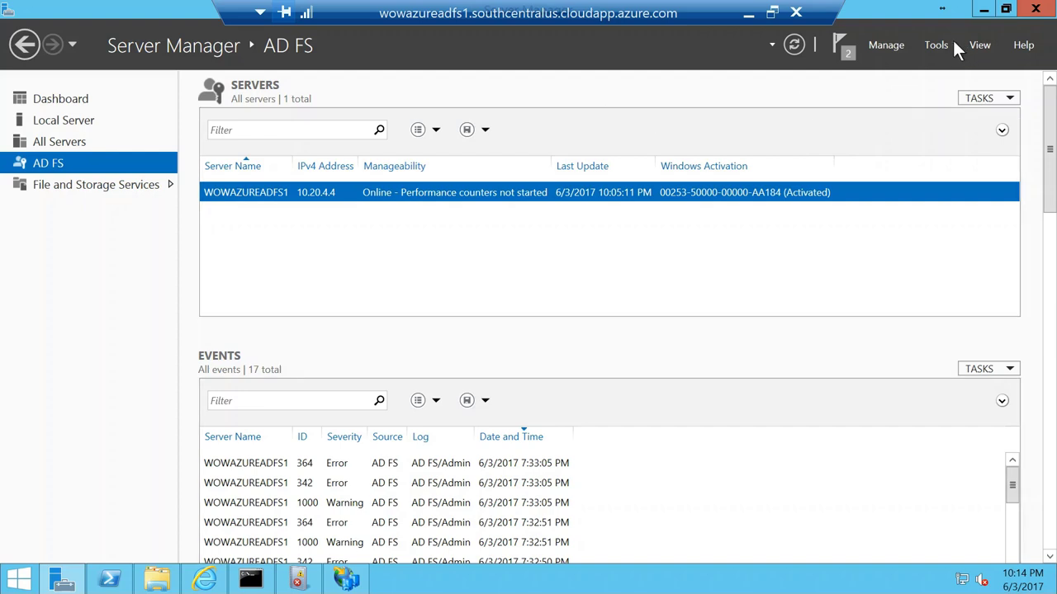
Step: Launch Azure AD Connect from Start, go to its Additional tasks list, then minimize the remote session
click(20, 581)
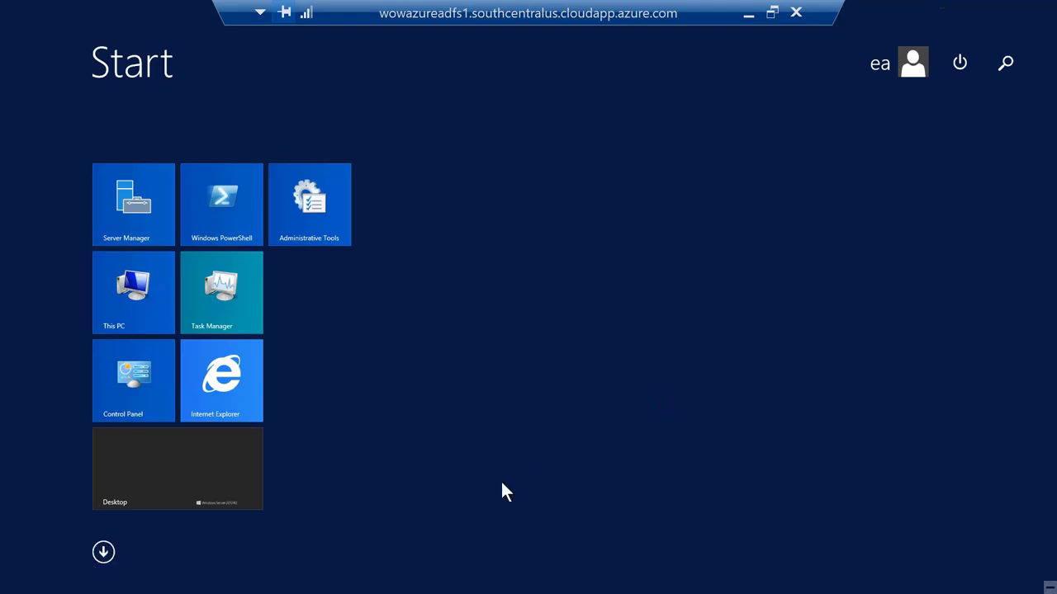
text(connect)
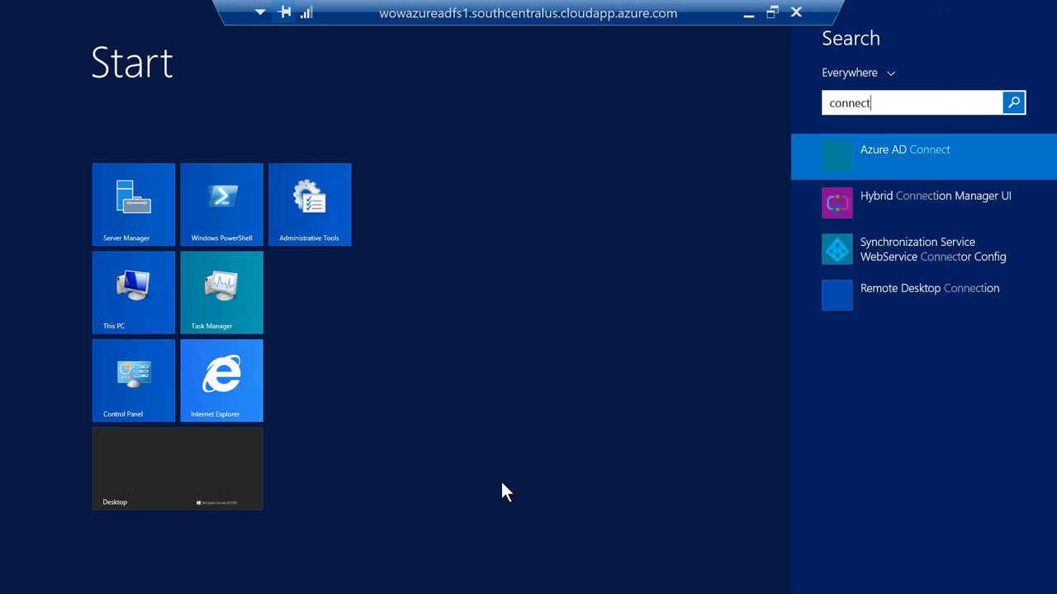
click(892, 153)
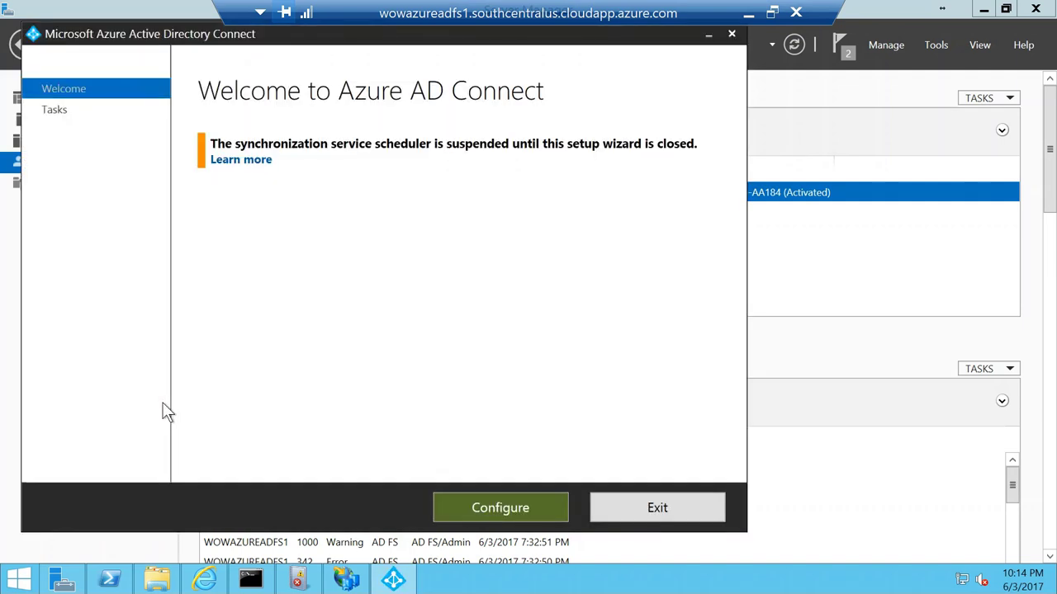
click(522, 509)
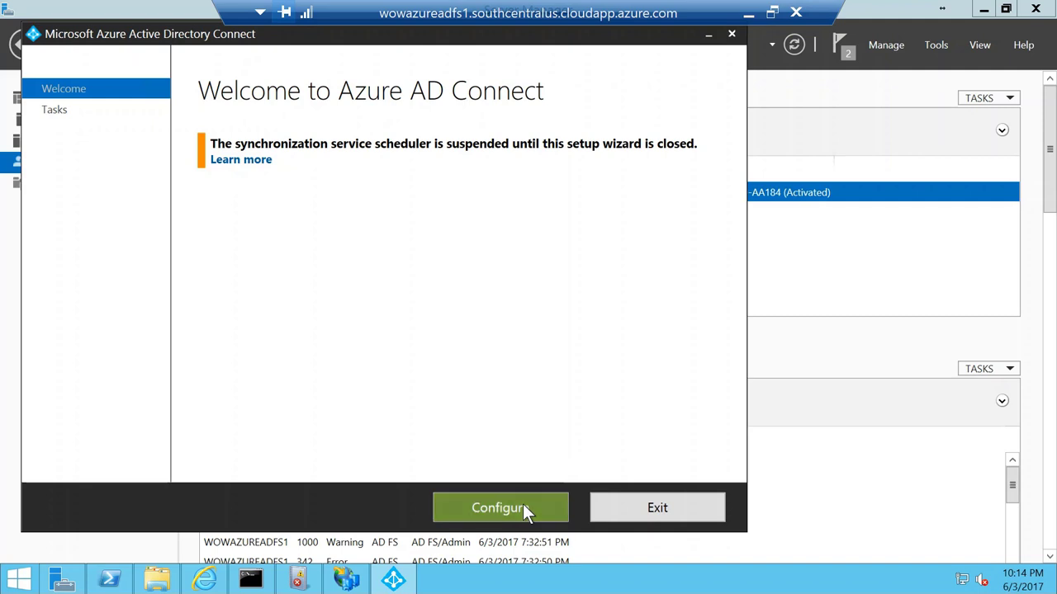
click(752, 19)
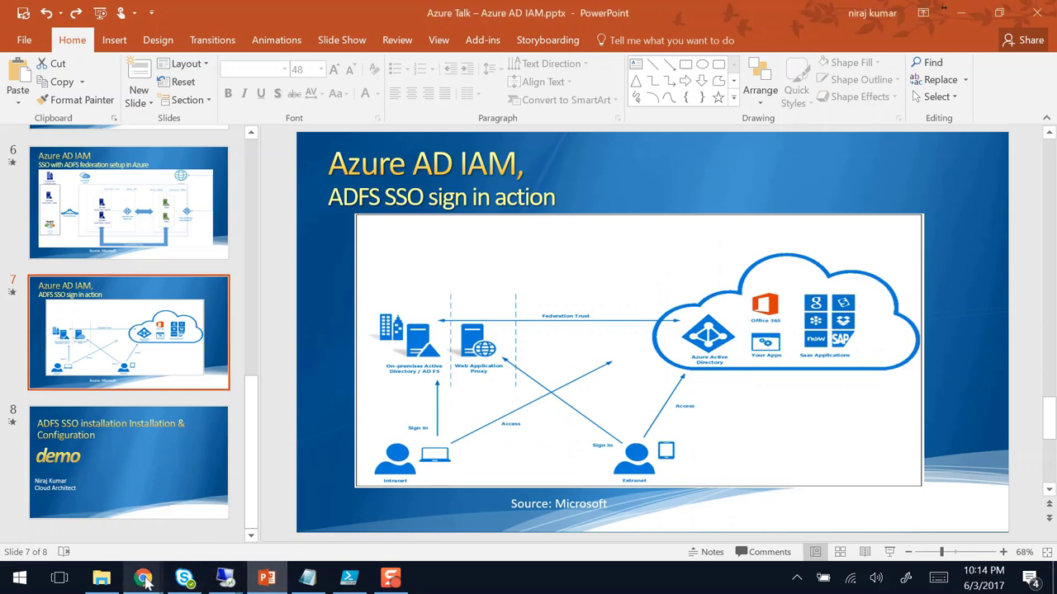
Step: In the Azure portal, open the AzureVnet1 virtual network's resource page
mouse_move(146, 580)
click(257, 524)
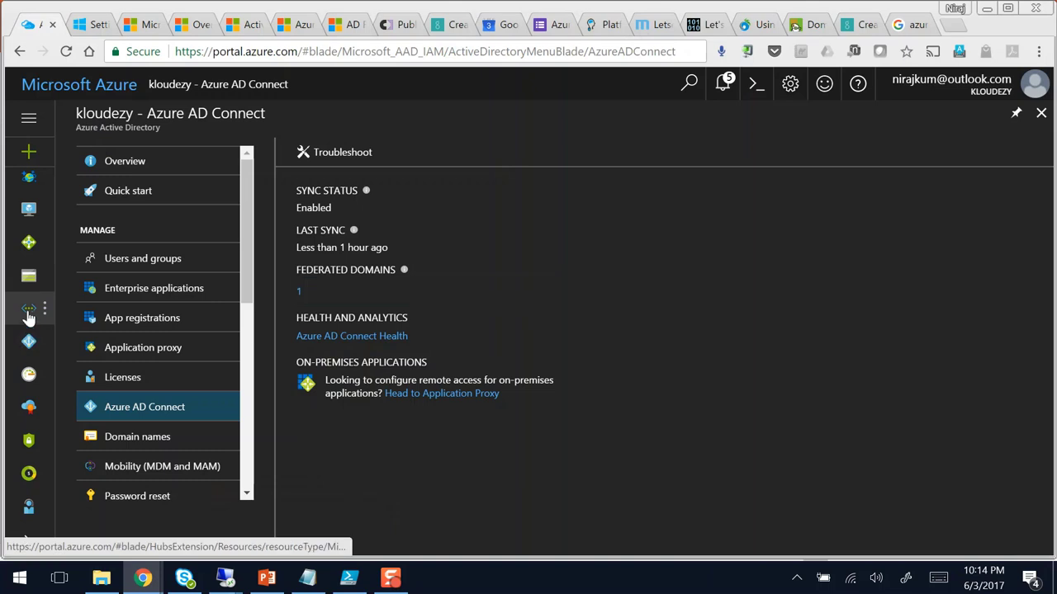
click(29, 317)
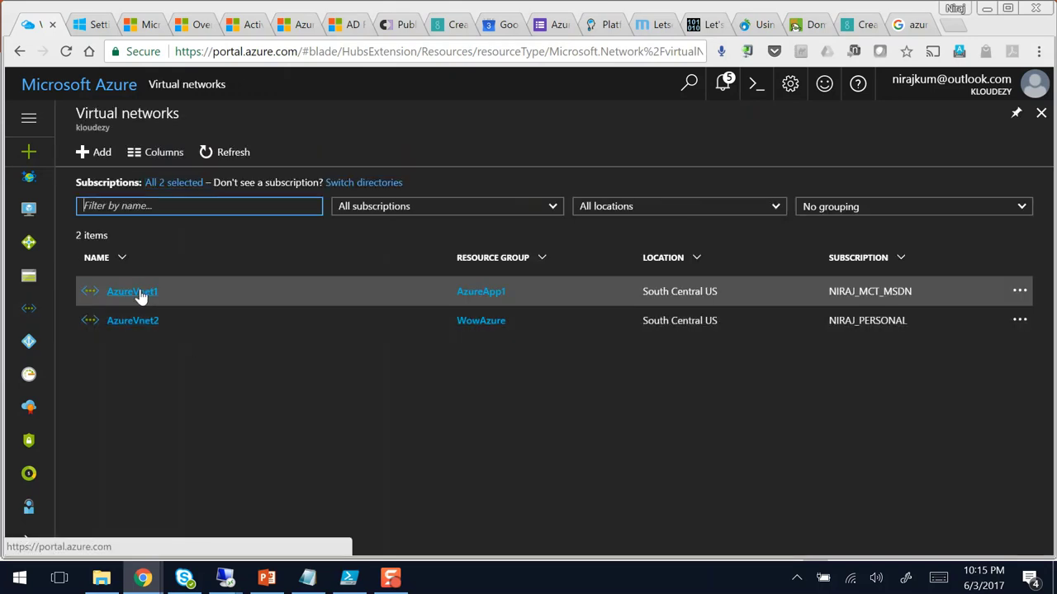
click(141, 296)
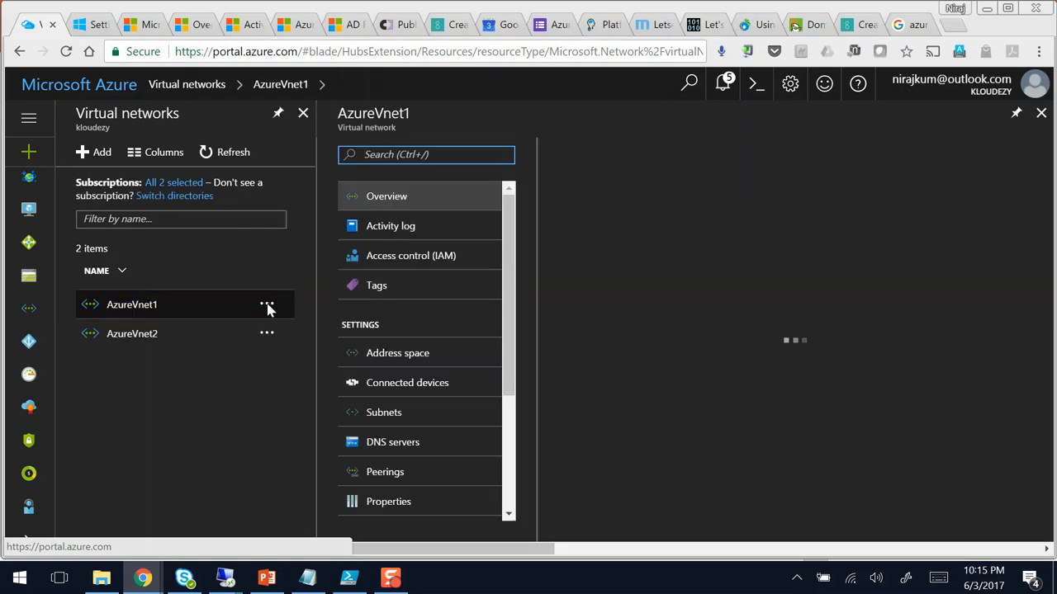
click(161, 301)
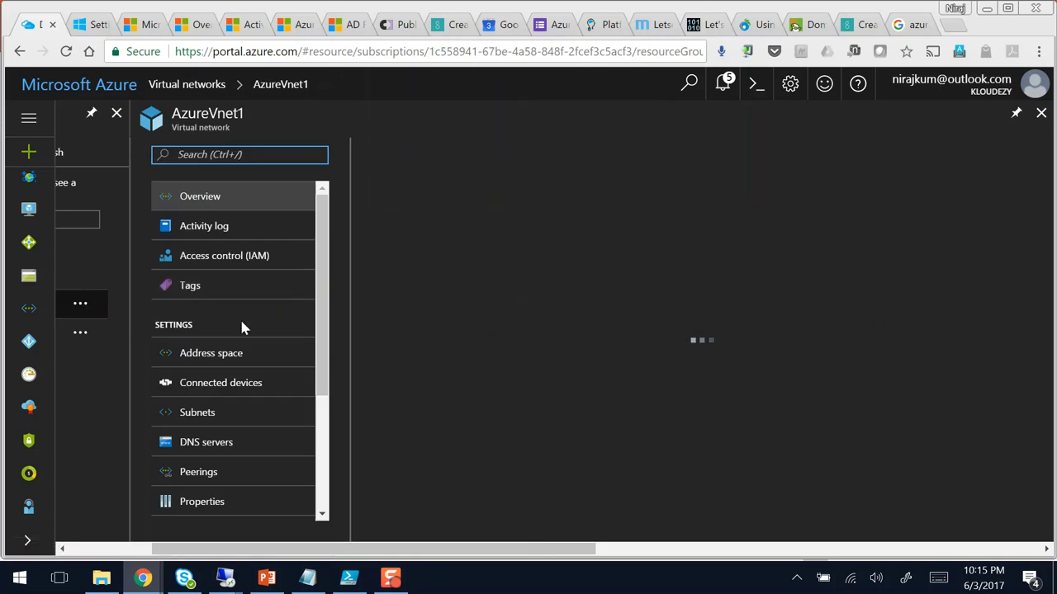
Step: Open AzureVnet1's DNS servers and confirm the custom DNS server 10.20.4.5, leaving it unchanged
click(207, 444)
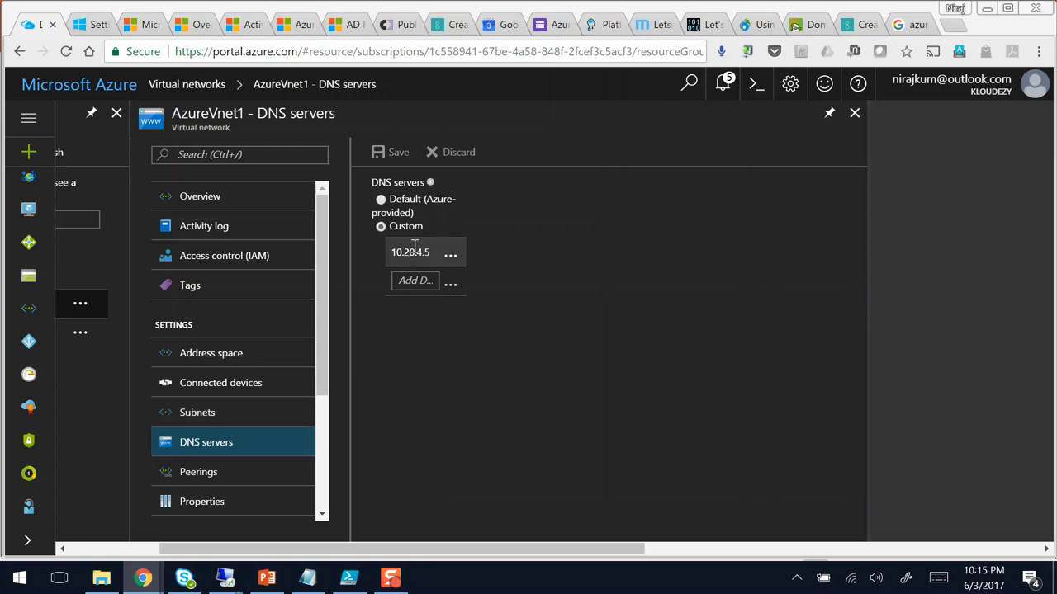
drag(431, 254, 389, 253)
key(End)
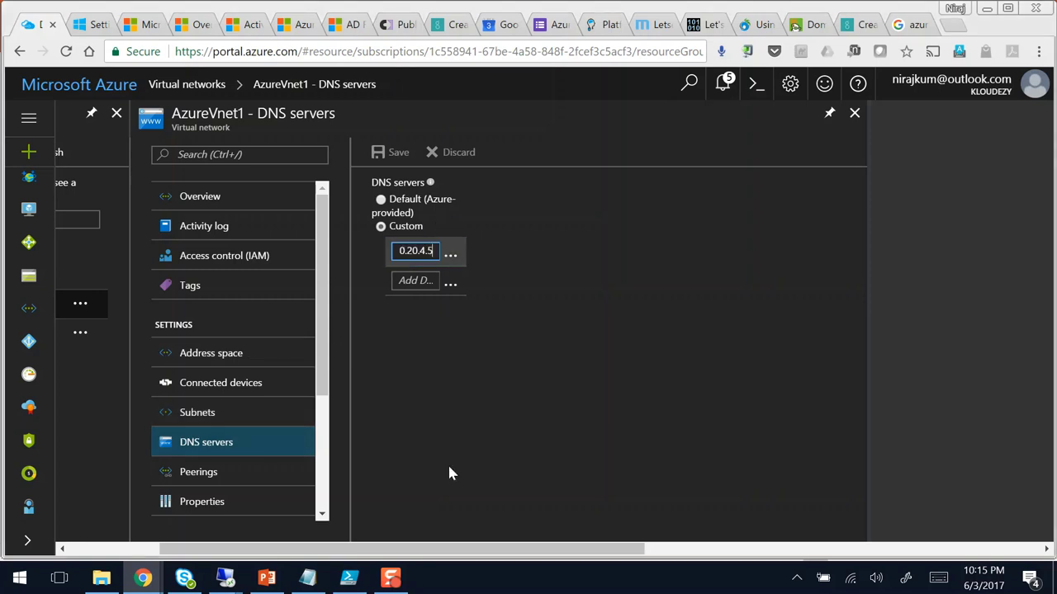
click(455, 469)
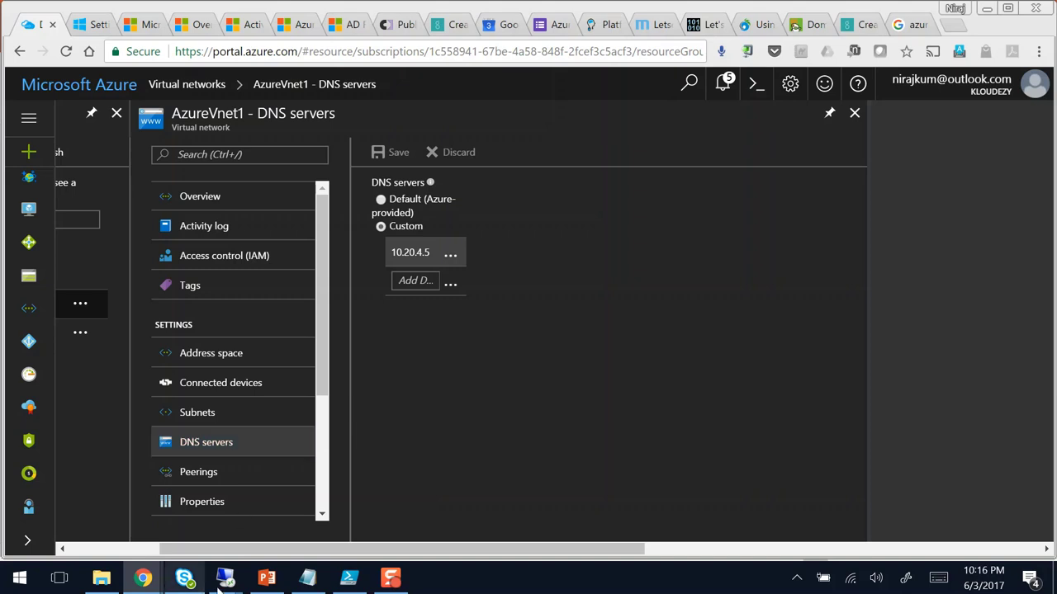
Step: Switch to the maximized WowAzureDc1 session and view its AD DS servers in Server Manager
mouse_move(227, 582)
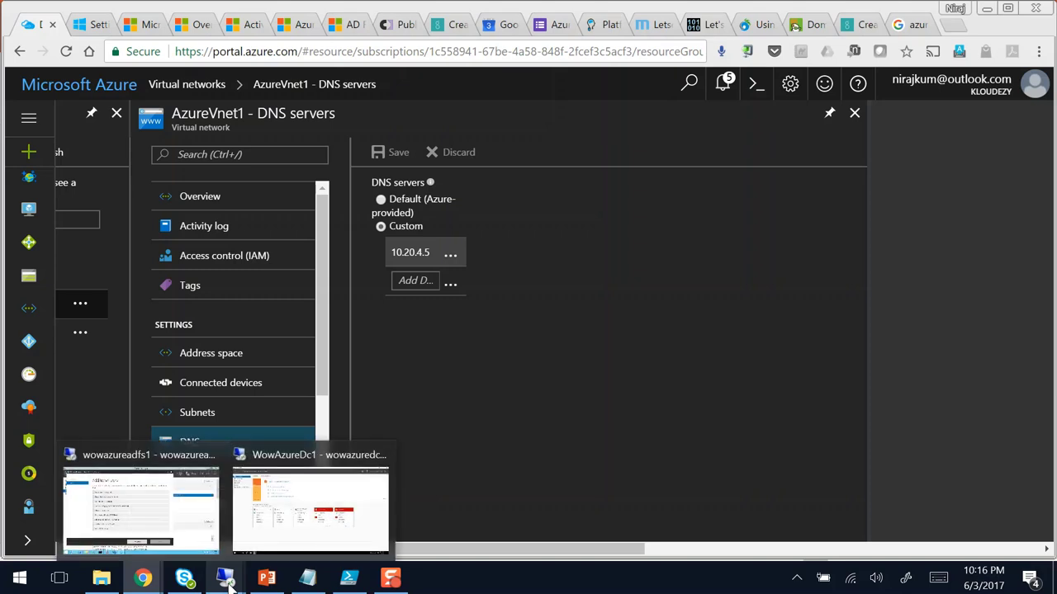
click(285, 508)
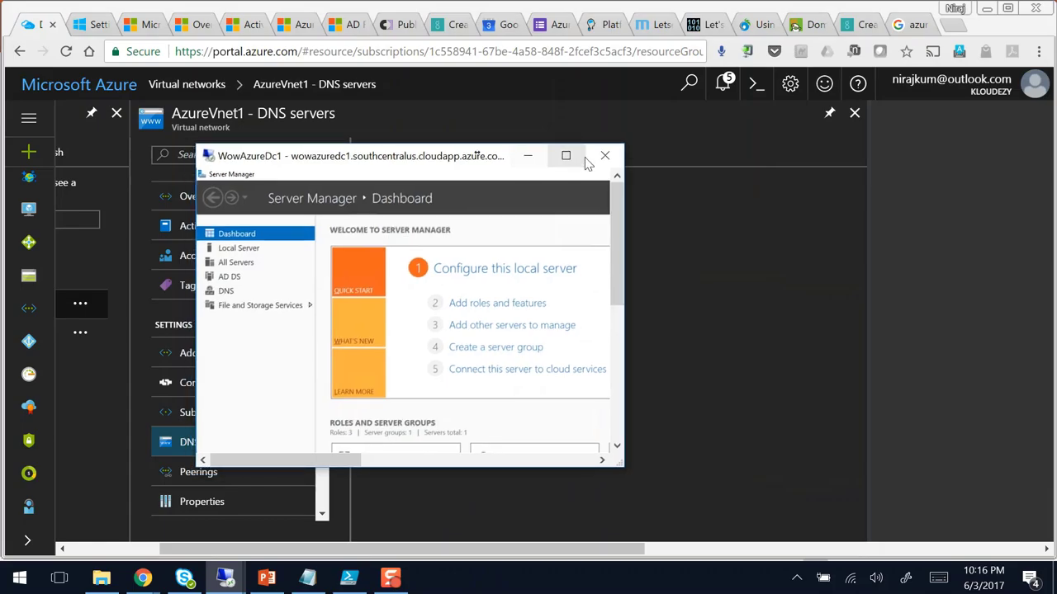
click(570, 156)
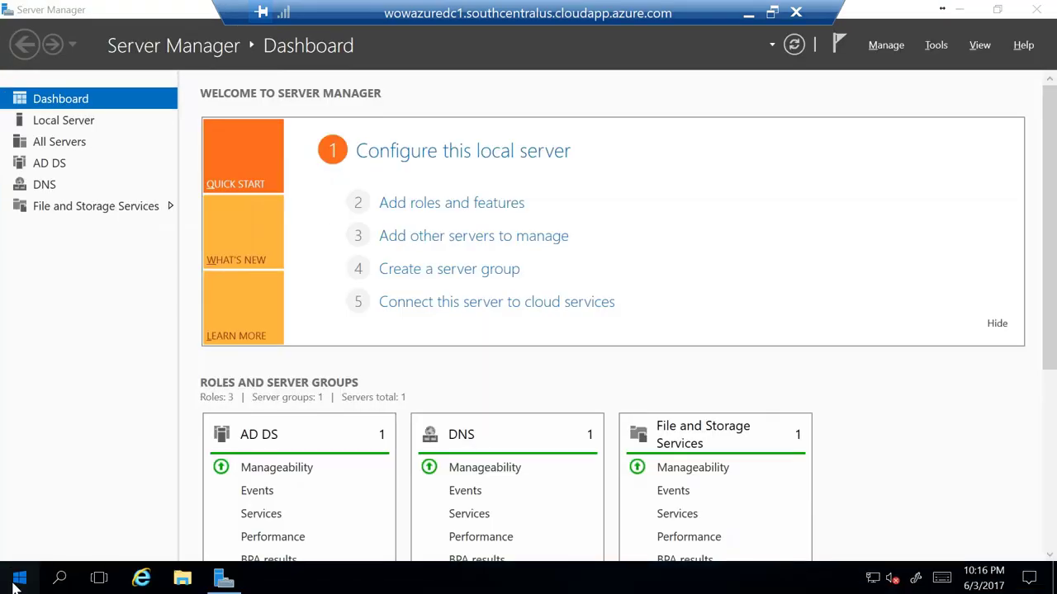
key(super)
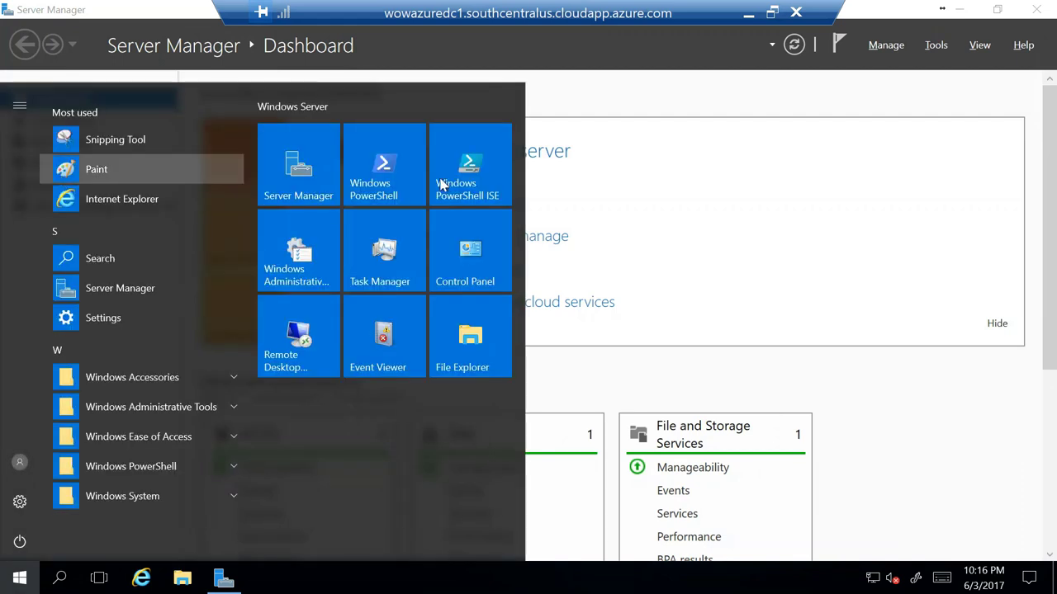
click(670, 82)
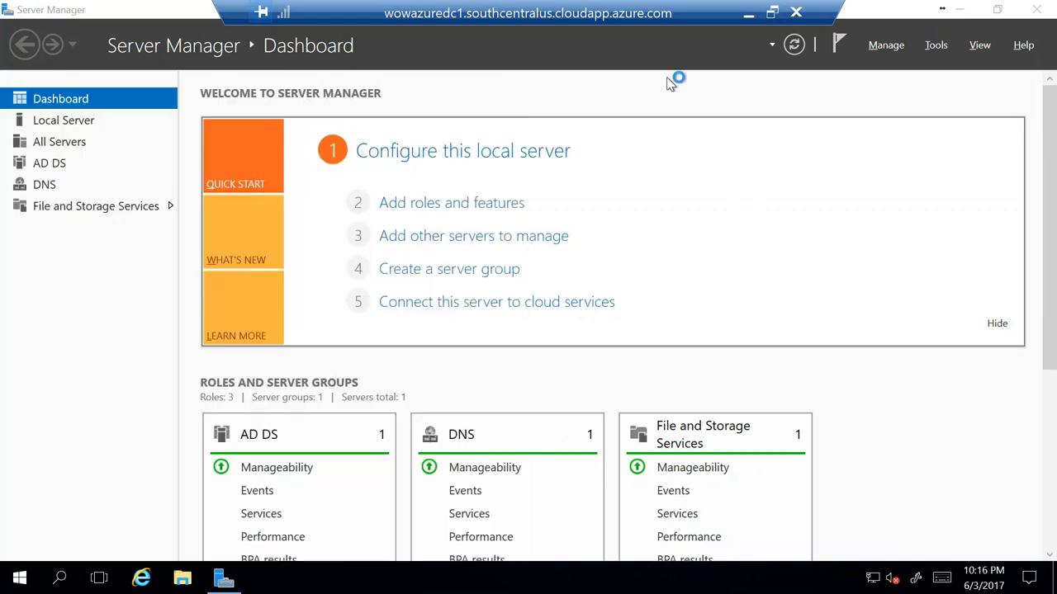
click(52, 165)
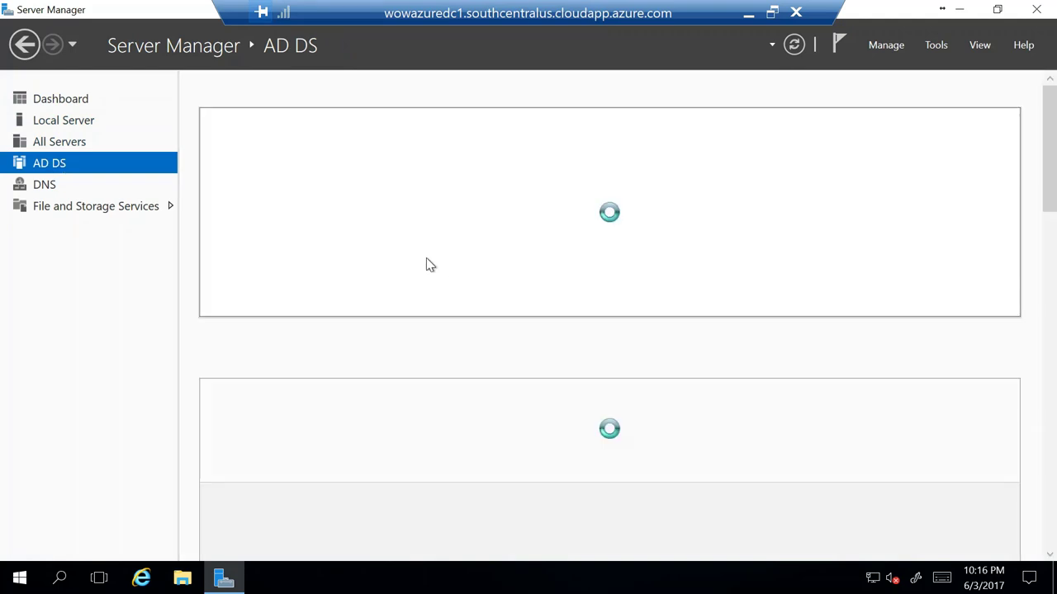
Step: Launch DNS Manager from Windows Administrative Tools
click(17, 583)
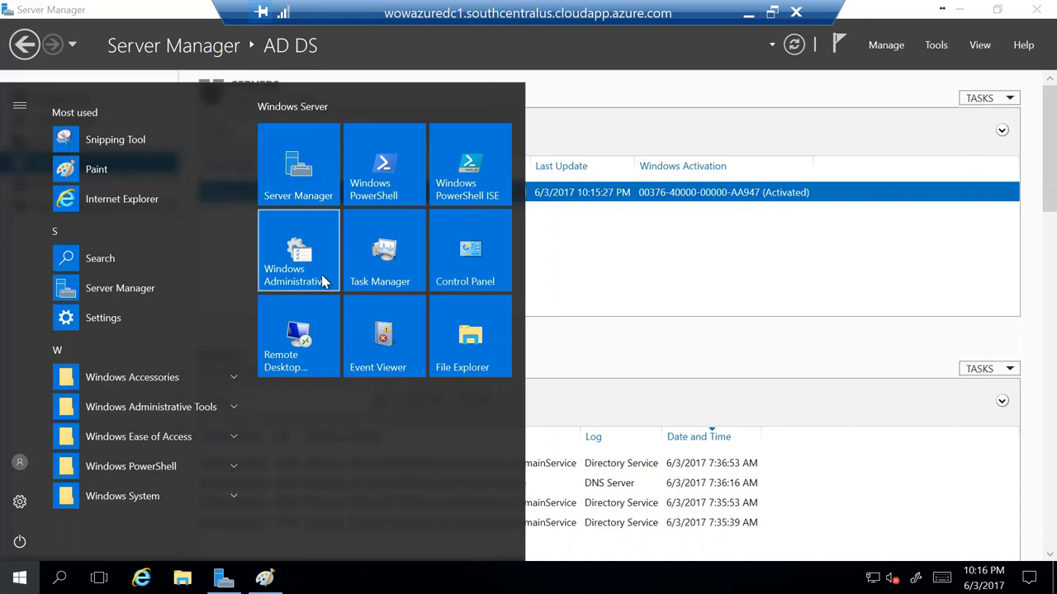
click(327, 250)
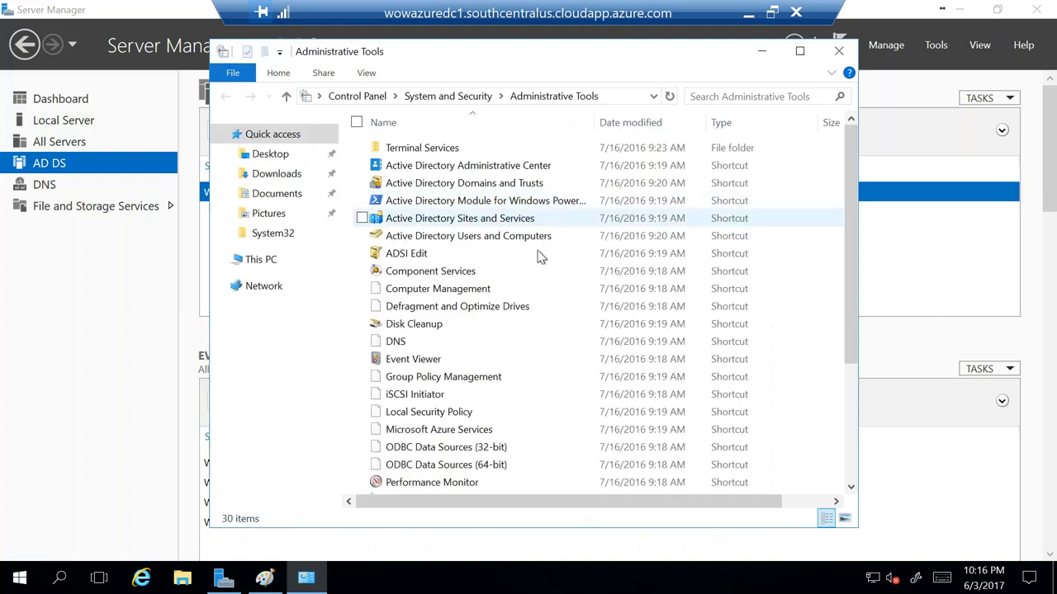
double_click(400, 342)
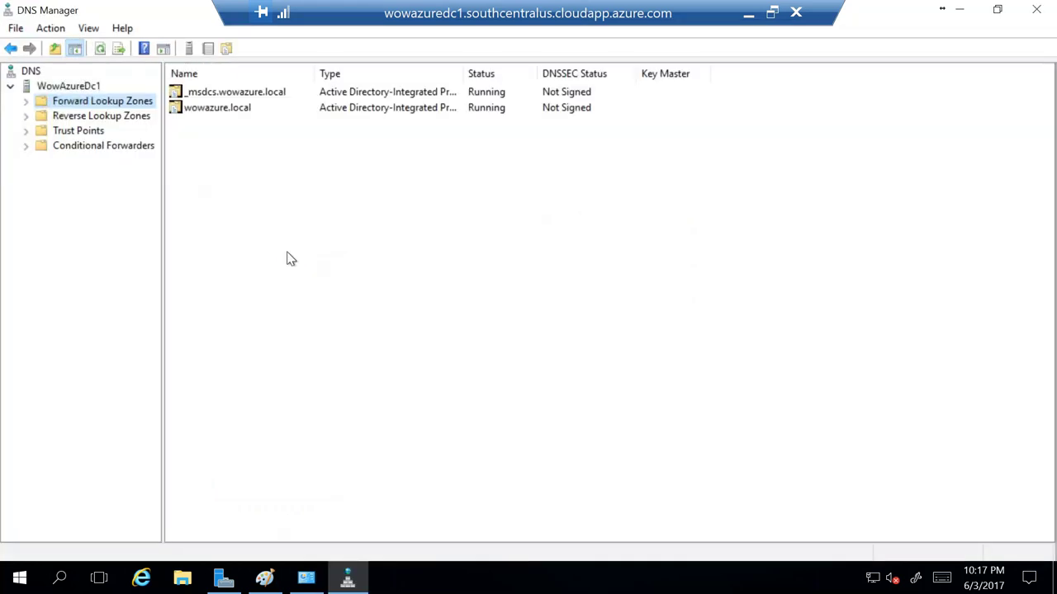
right_click(66, 89)
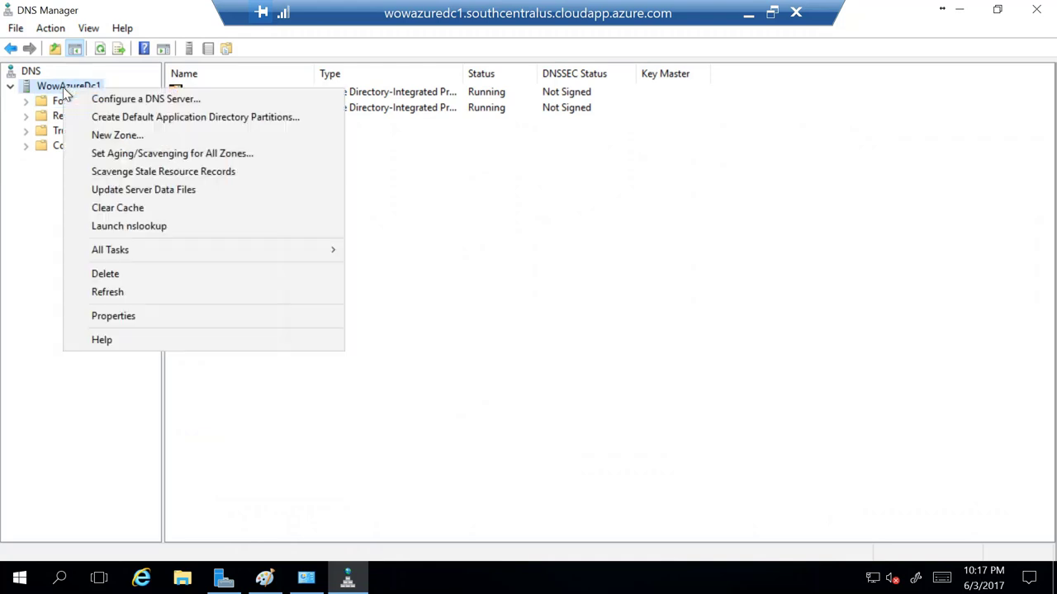
click(121, 316)
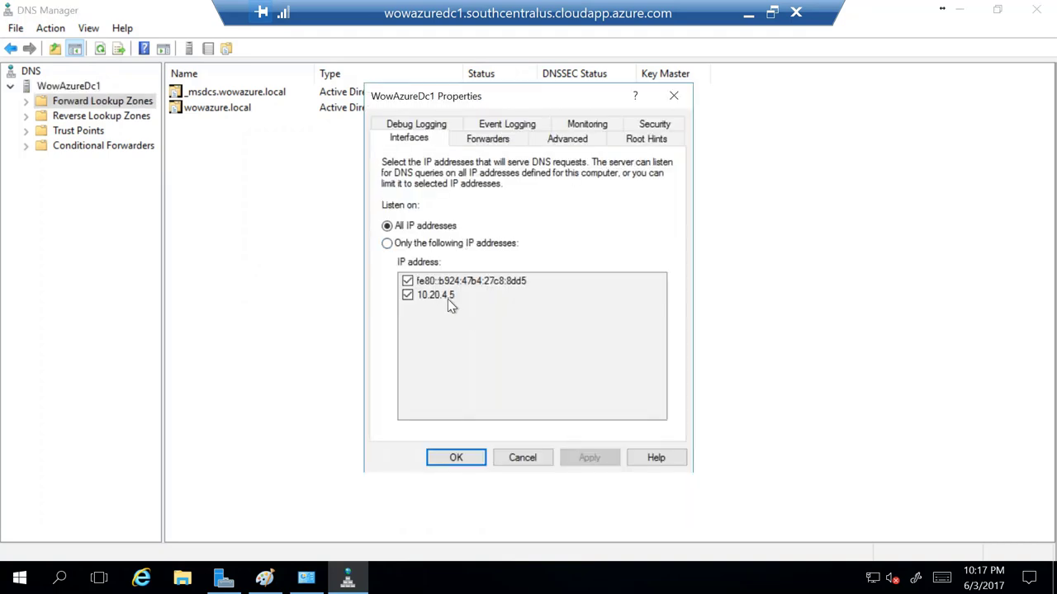
click(491, 139)
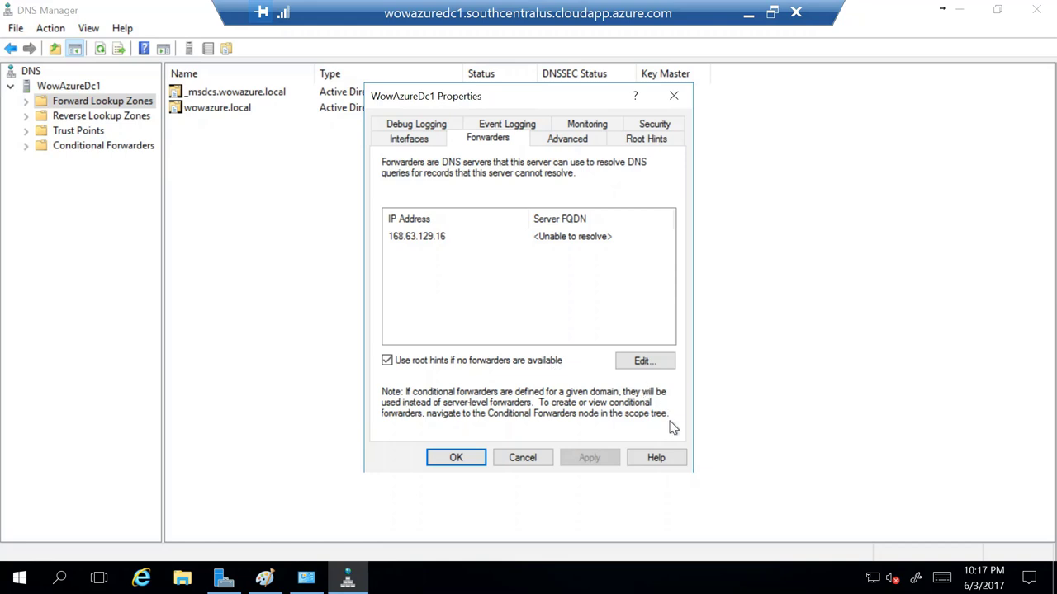
click(525, 461)
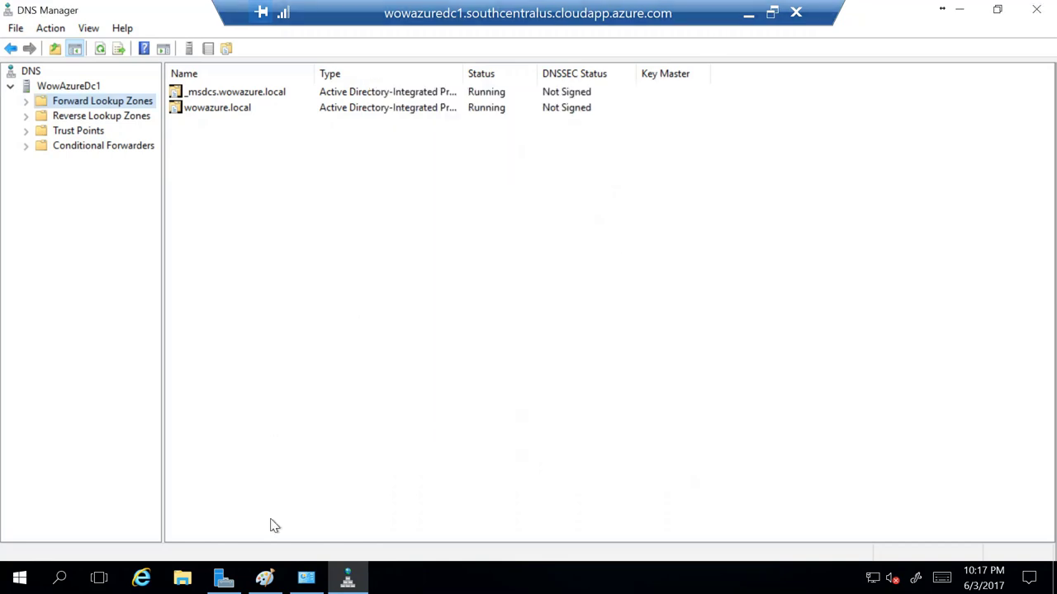
Step: Return to the wowazureadfs1 session and choose the Azure AD Connect task to change user sign-in
click(750, 14)
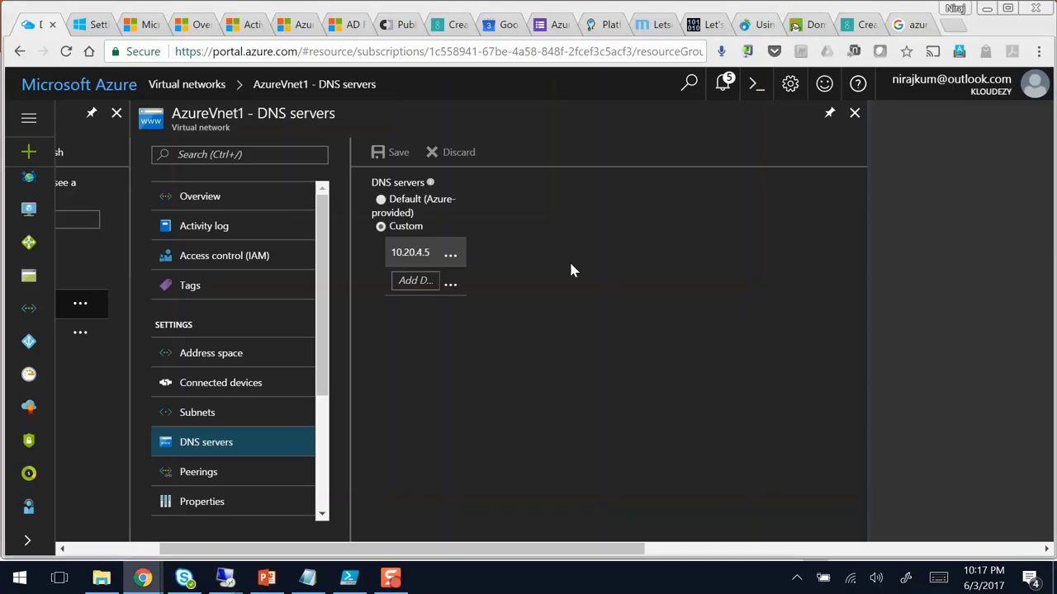
mouse_move(225, 577)
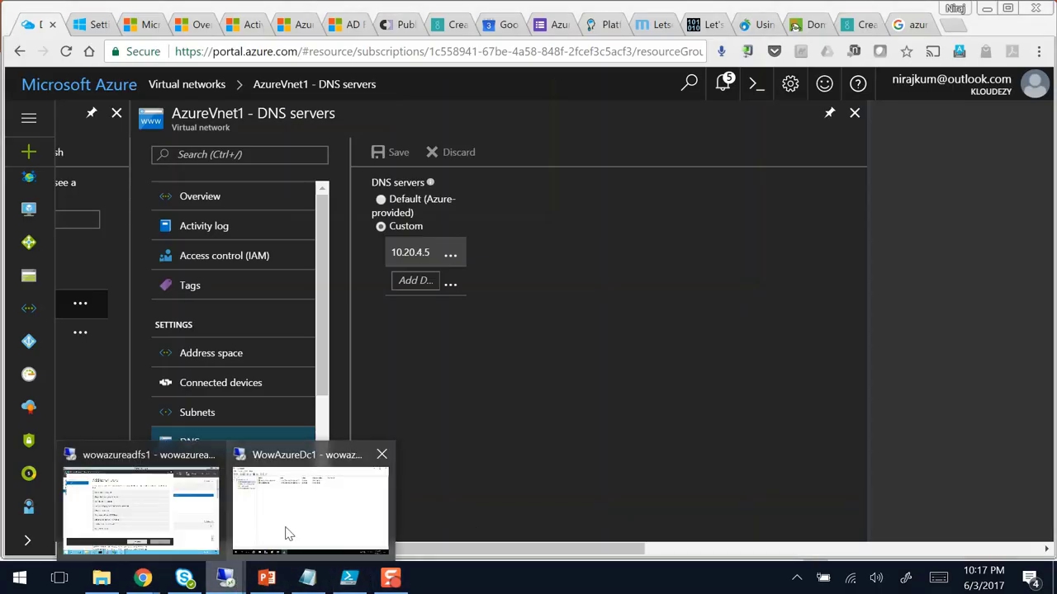
click(175, 511)
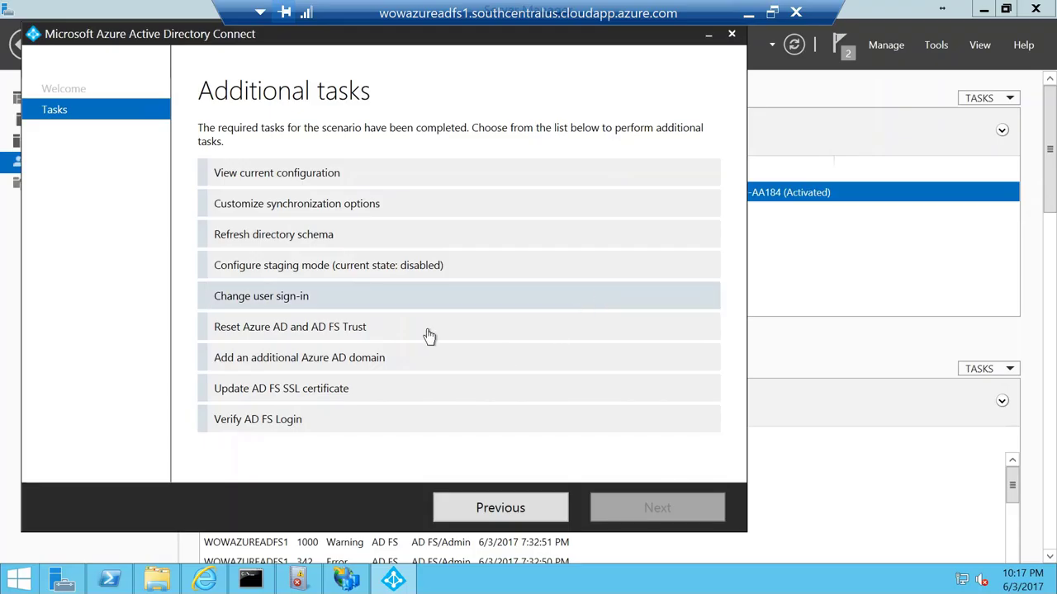
drag(130, 34, 227, 61)
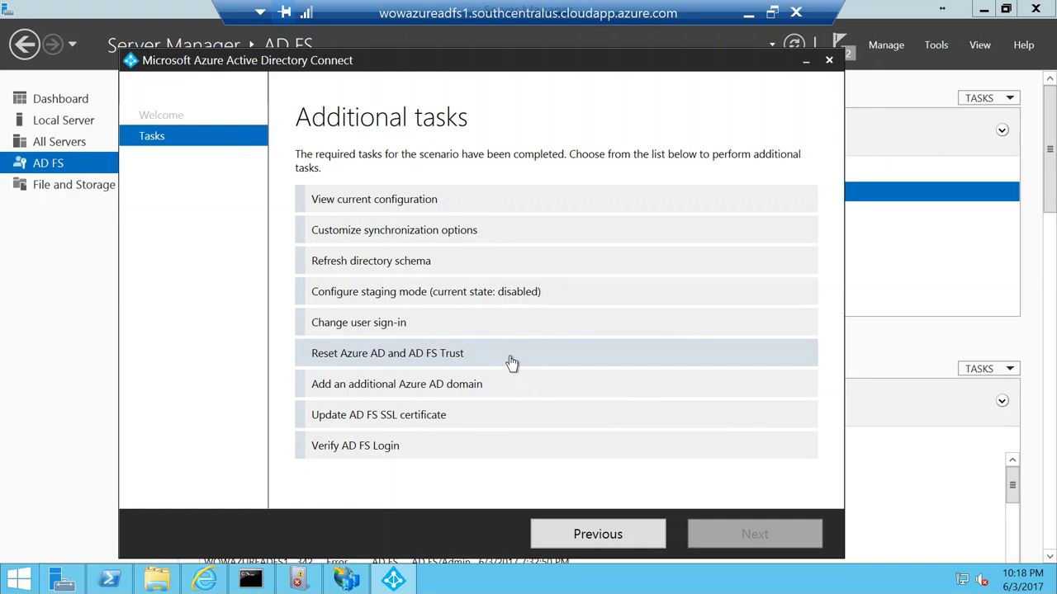
click(401, 334)
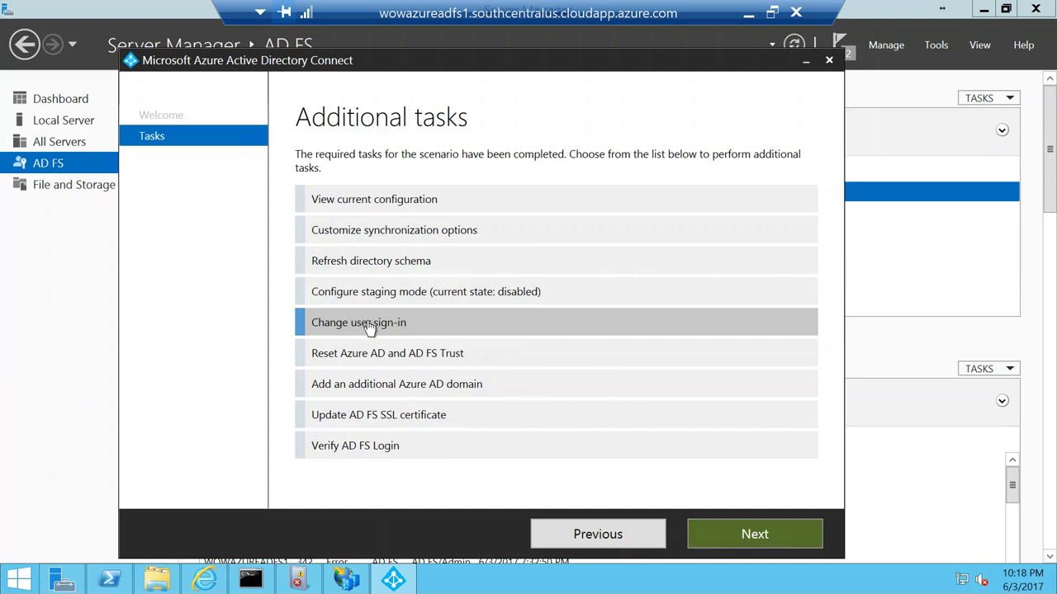
click(752, 536)
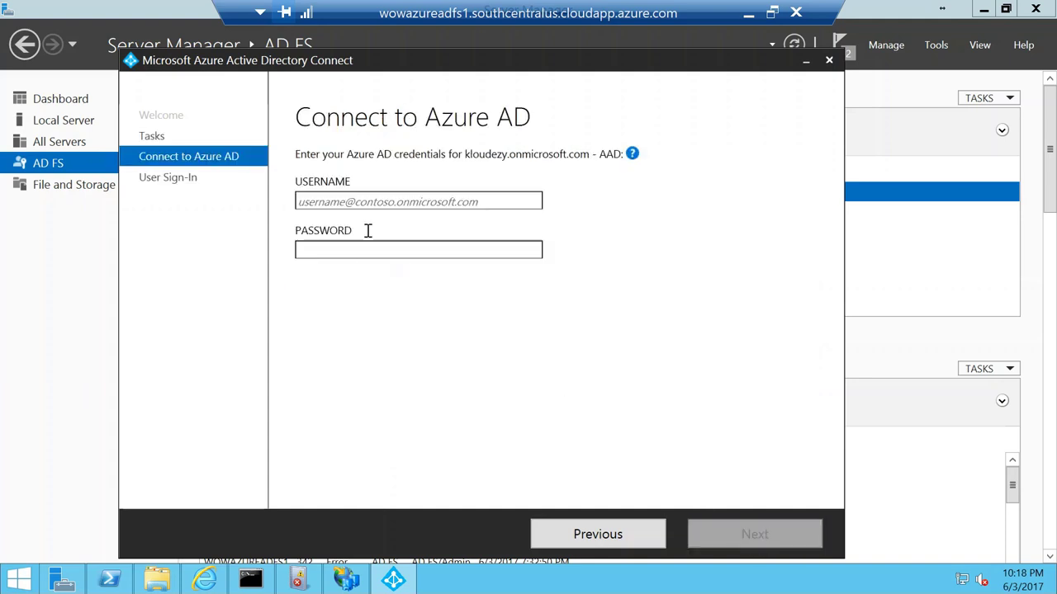
Step: Enter the Azure AD admin's onmicrosoft.com username and the account password
click(355, 205)
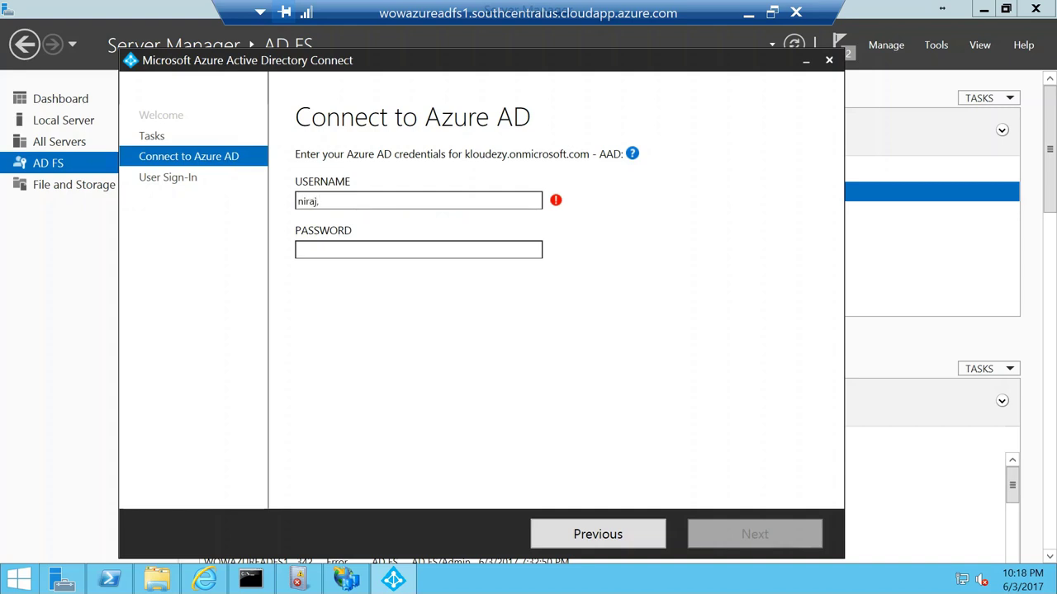
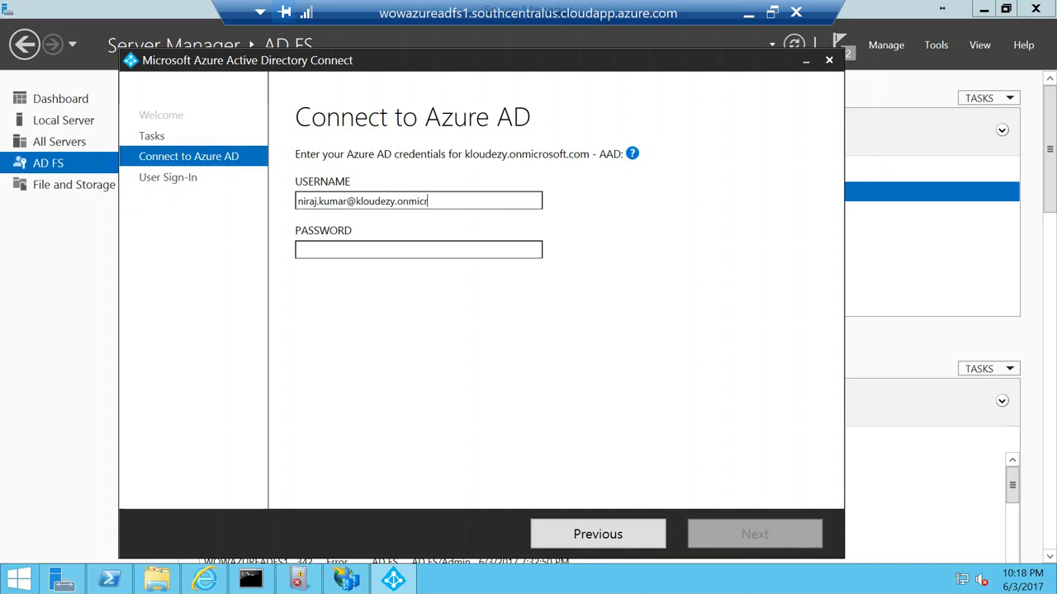
key(Tab)
text(P•)
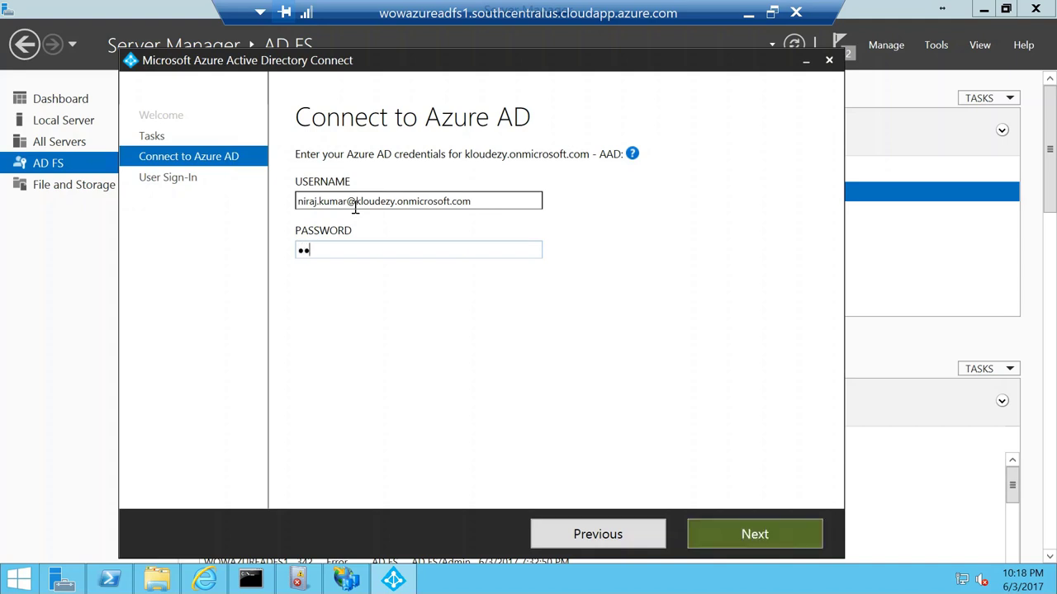
text(•••••••••)
Step: Verify the admin credentials and select Pass-through authentication on the User sign-in page
click(718, 536)
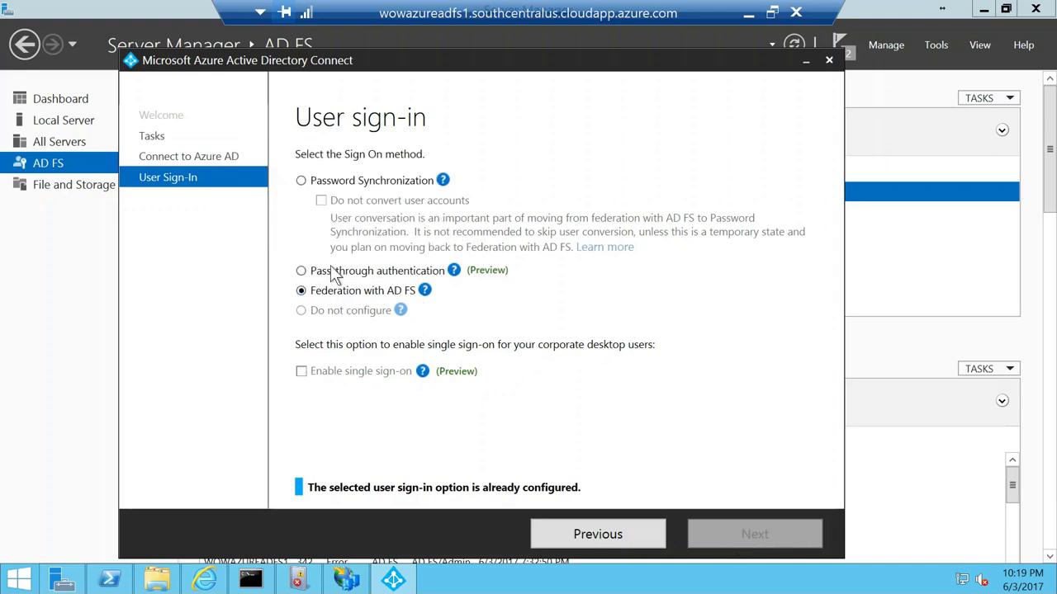
click(301, 270)
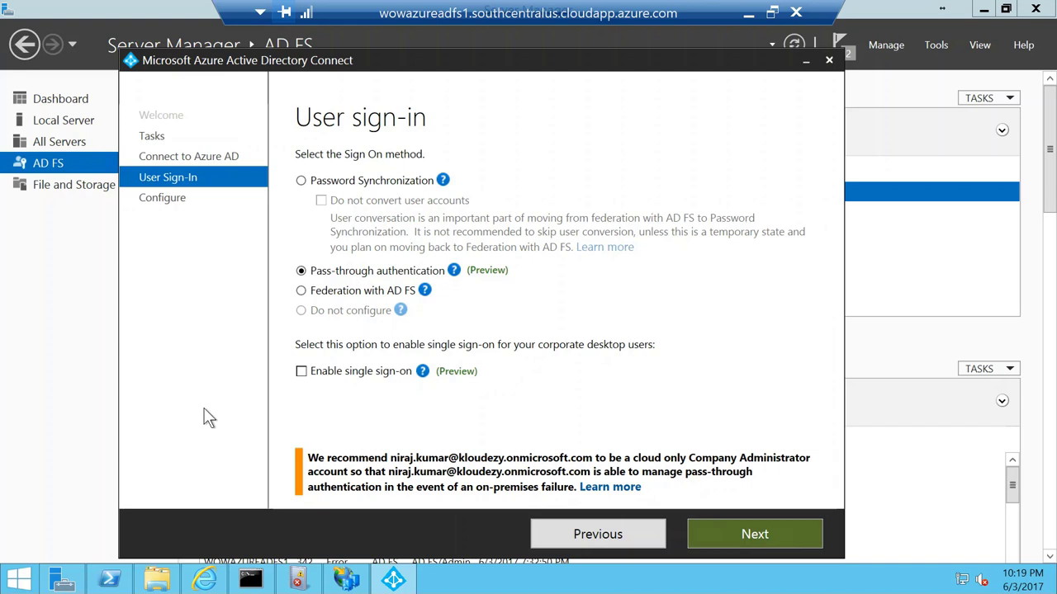
click(301, 291)
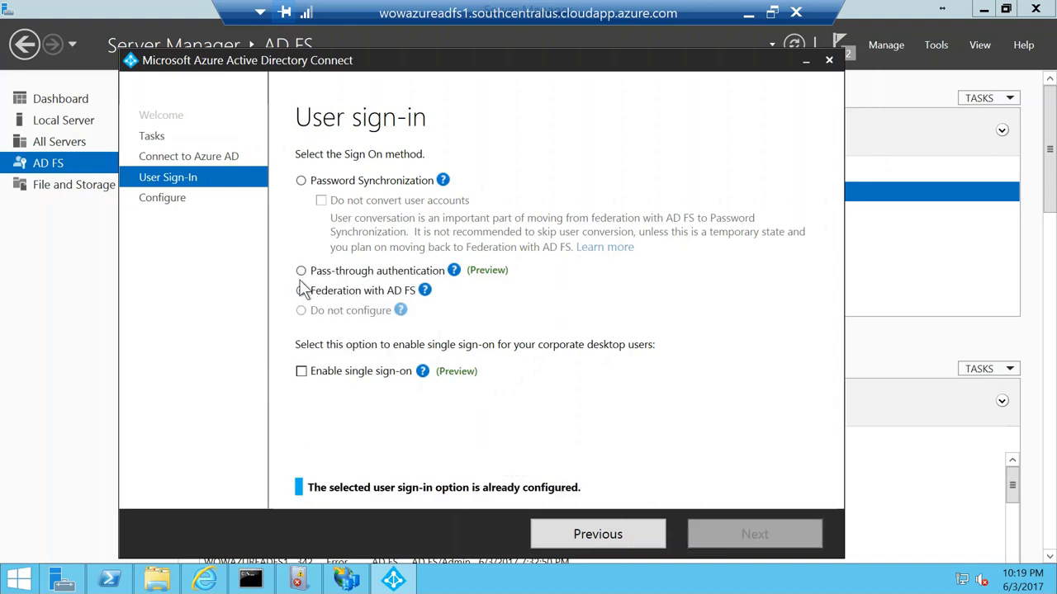
click(301, 271)
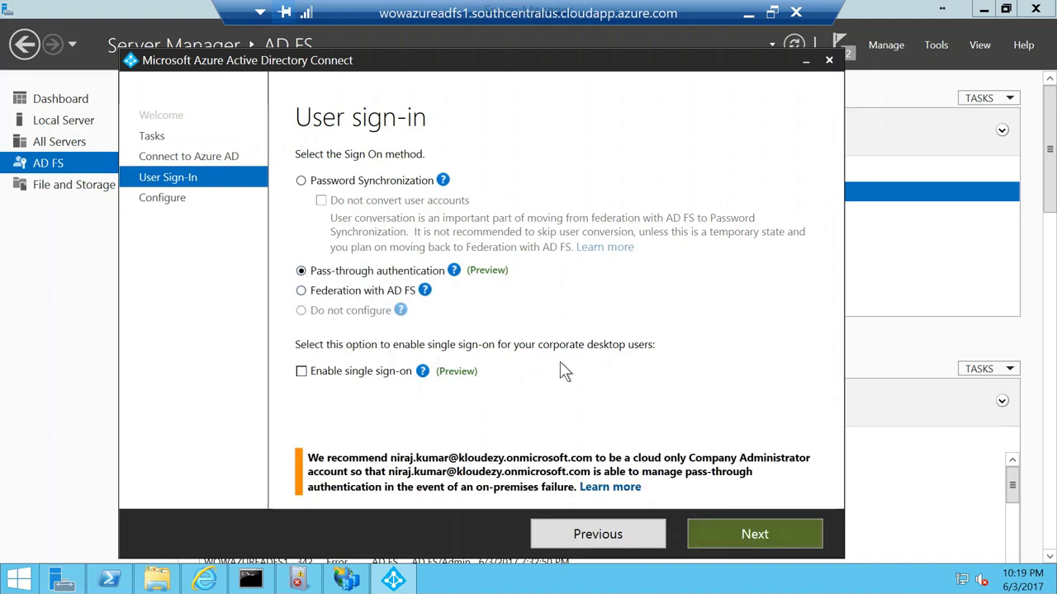
Step: Confirm the Ready to configure summary to apply pass-through authentication, then return to local Chrome
click(743, 534)
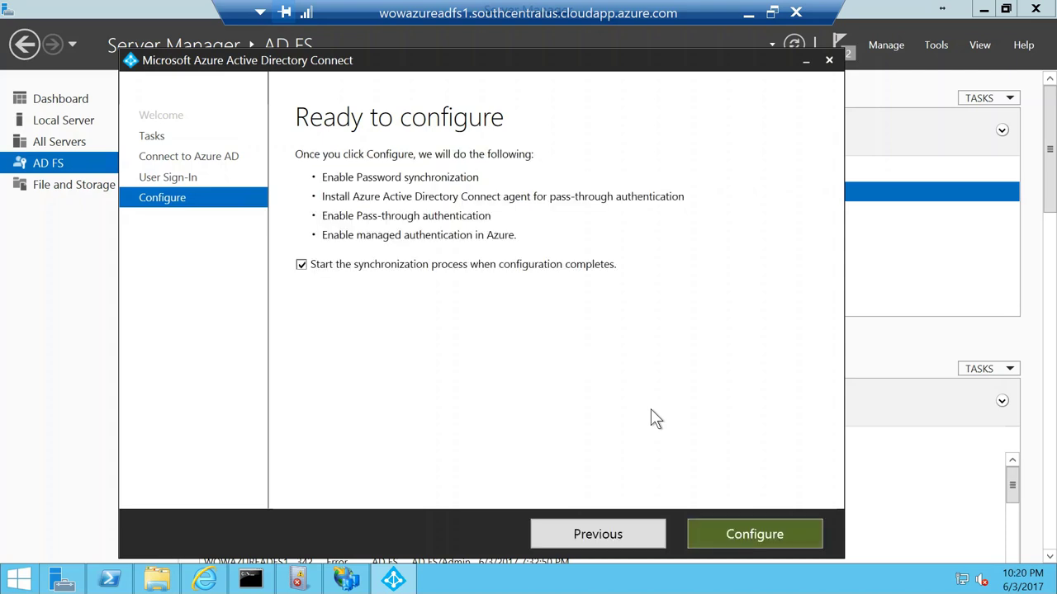
click(738, 535)
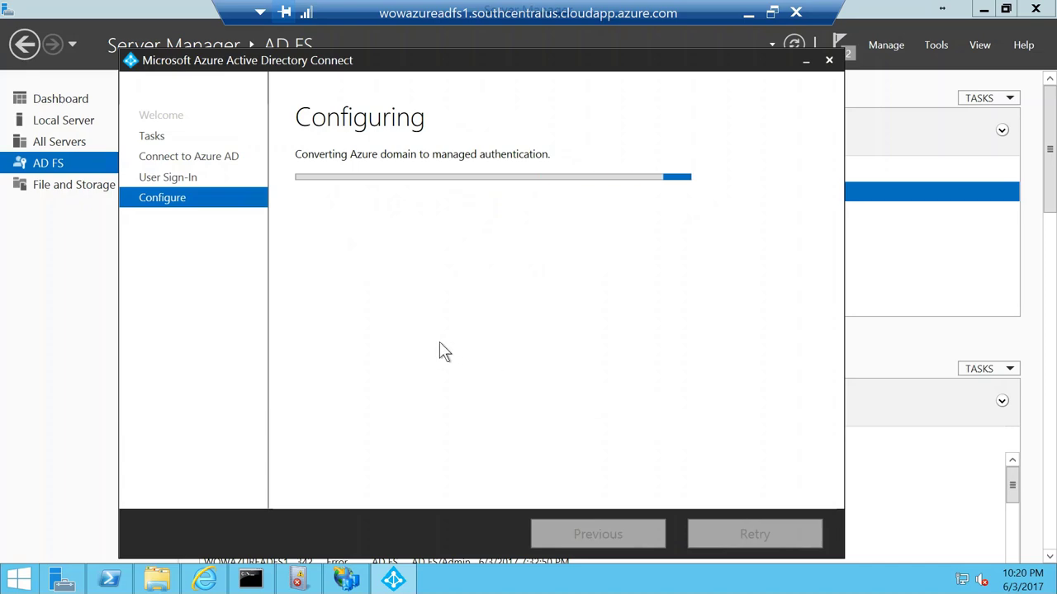
click(749, 13)
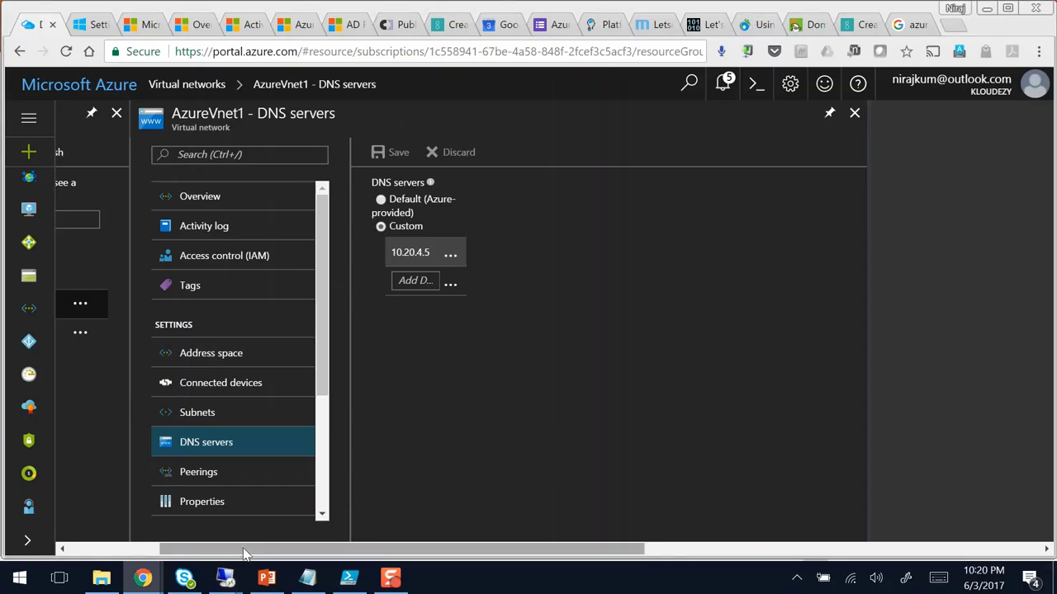
Step: Check the kloudezy directory's Azure AD Connect status (sync enabled, 0 federated domains), then return to wowazureadfs1
click(80, 359)
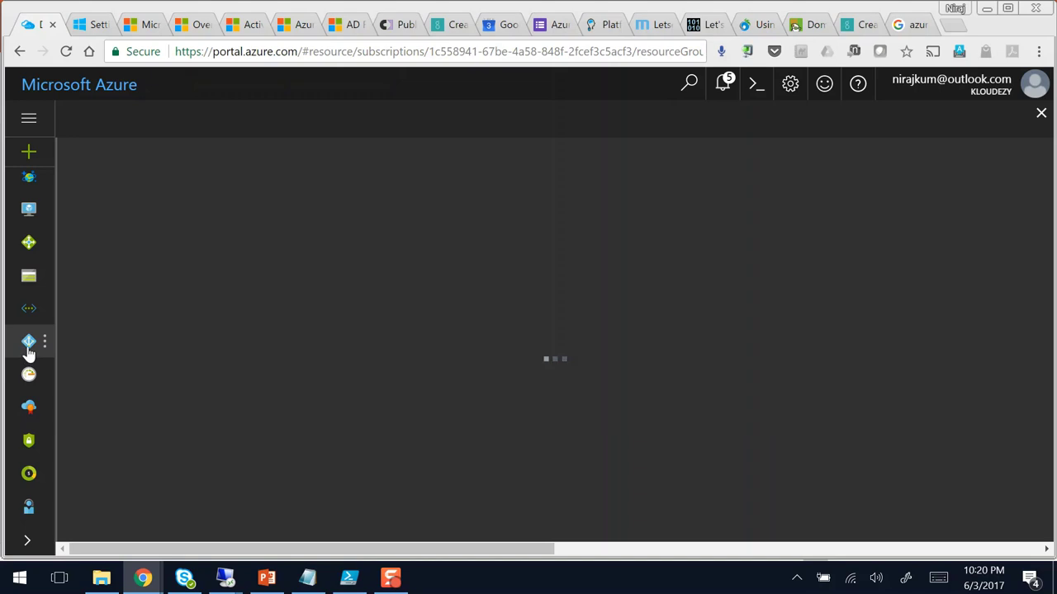
click(28, 347)
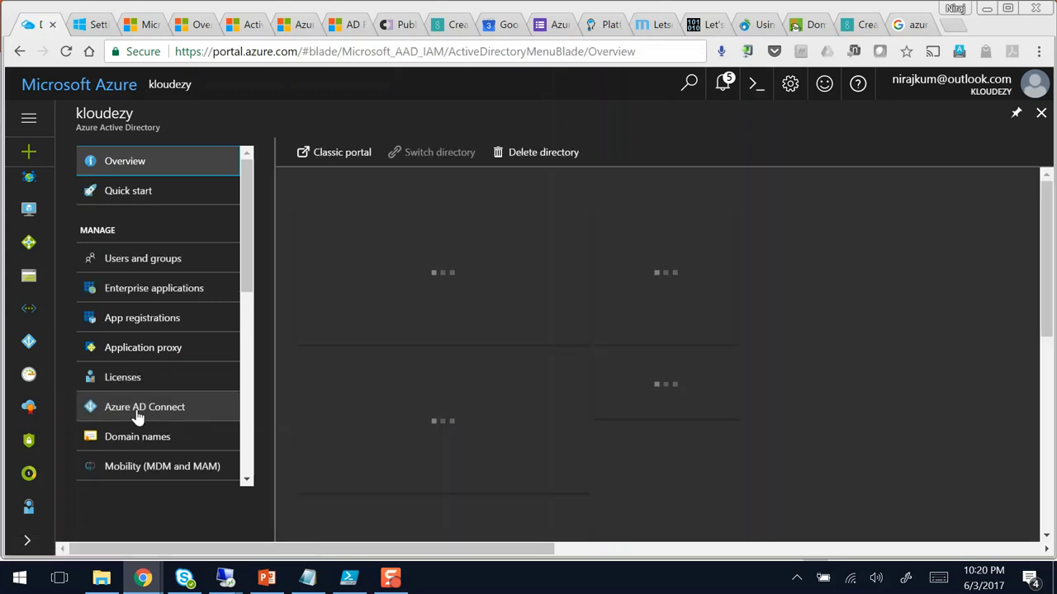
click(138, 415)
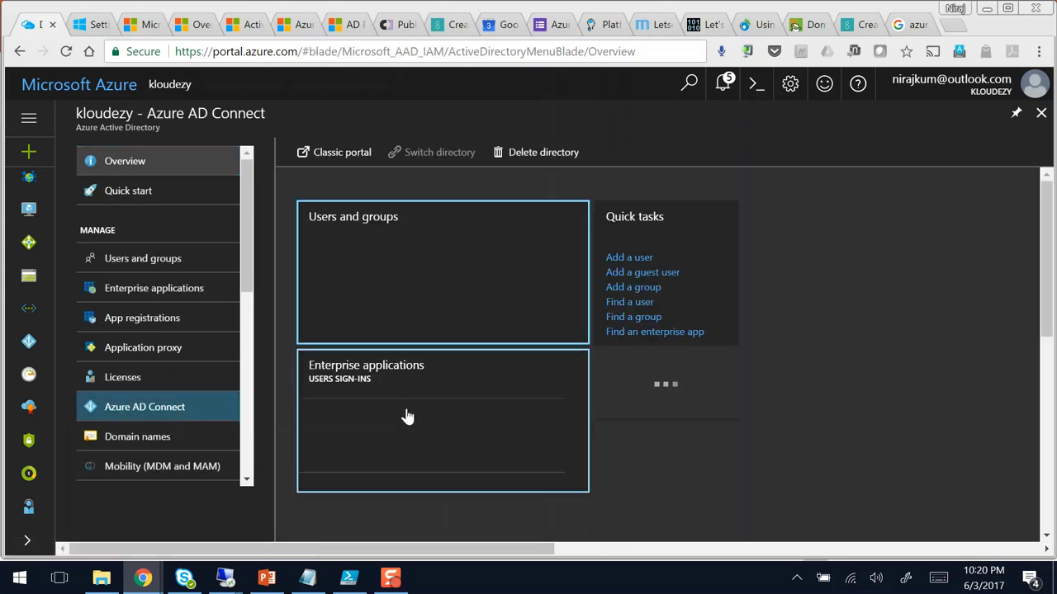
click(202, 416)
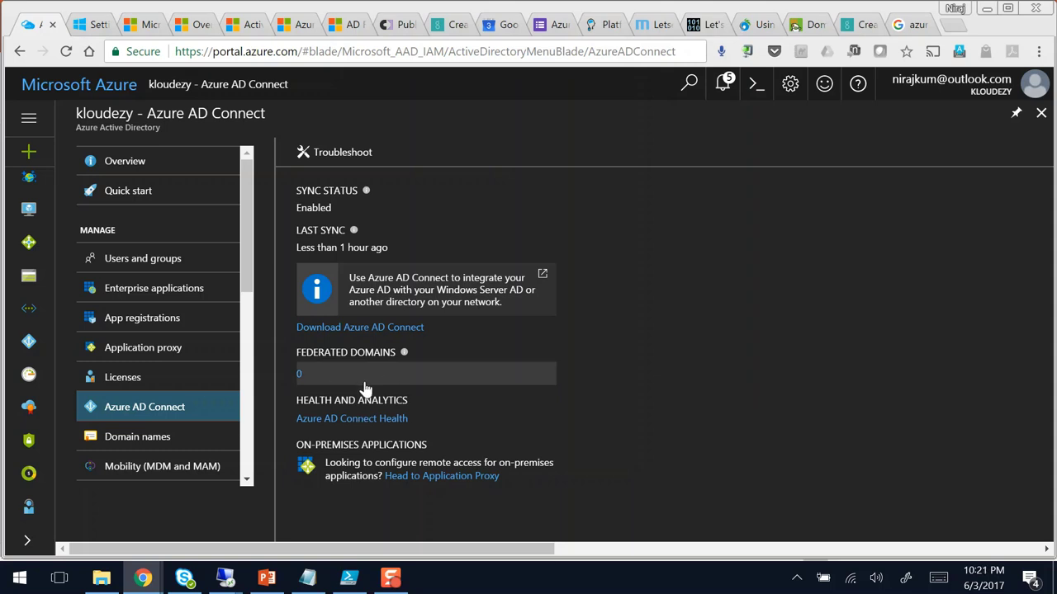
mouse_move(223, 583)
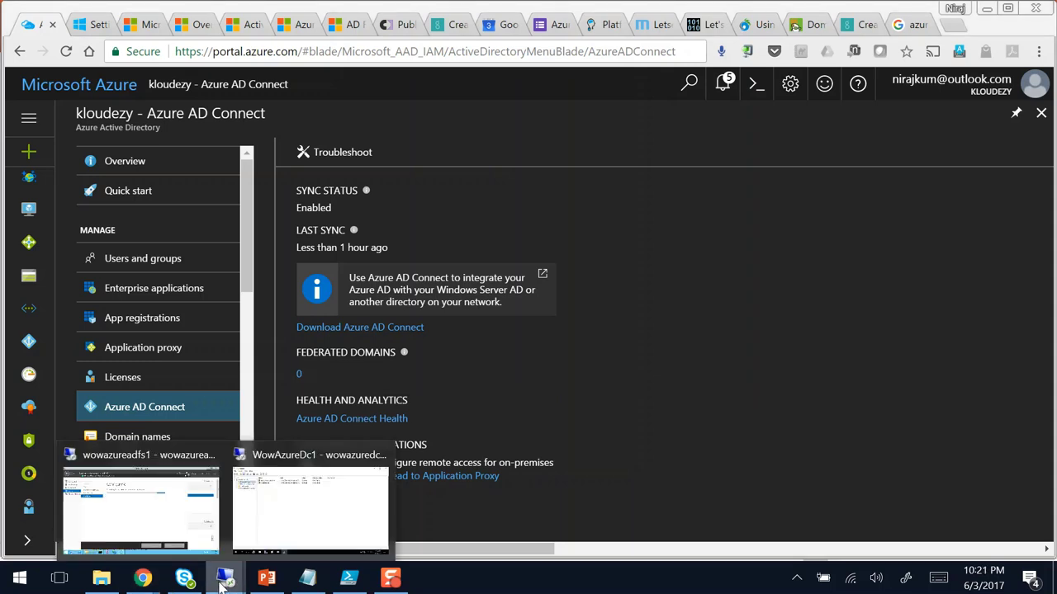
click(163, 512)
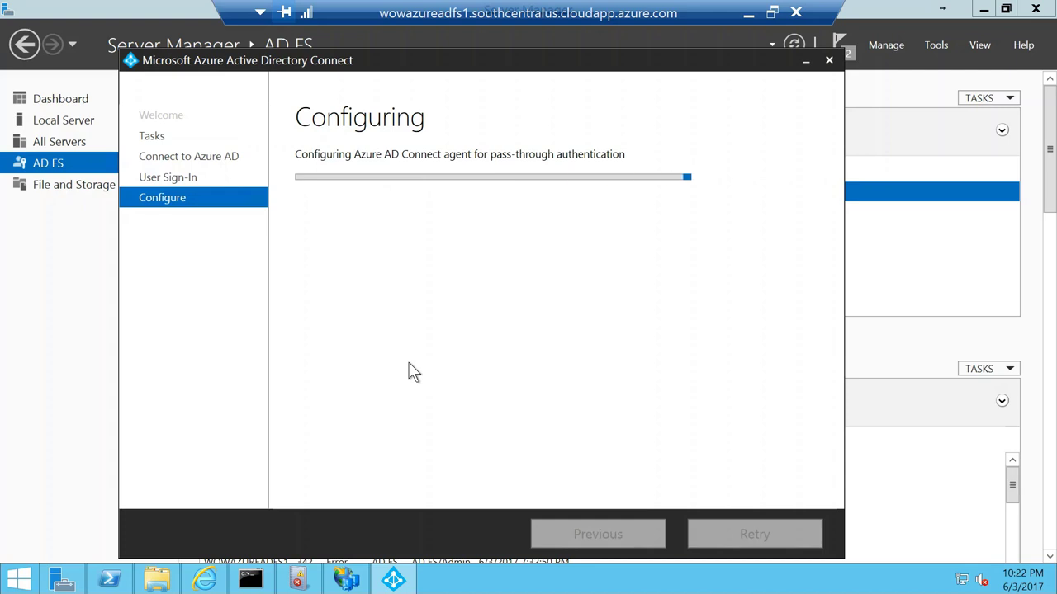
Step: Wait for Configuration complete on the pass-through authentication setup and exit the wizard
drag(247, 60, 233, 58)
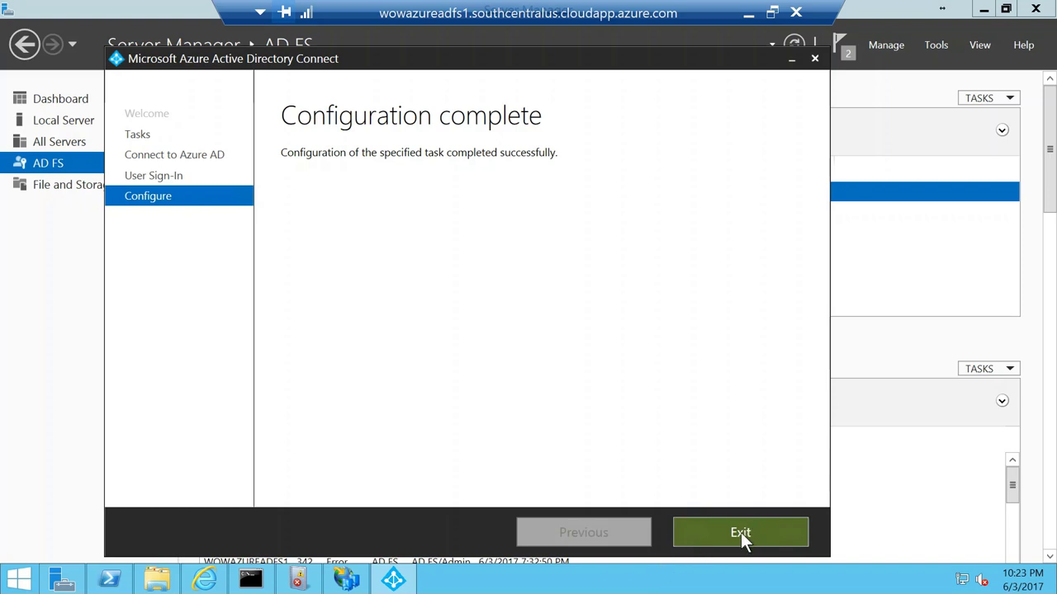
click(743, 534)
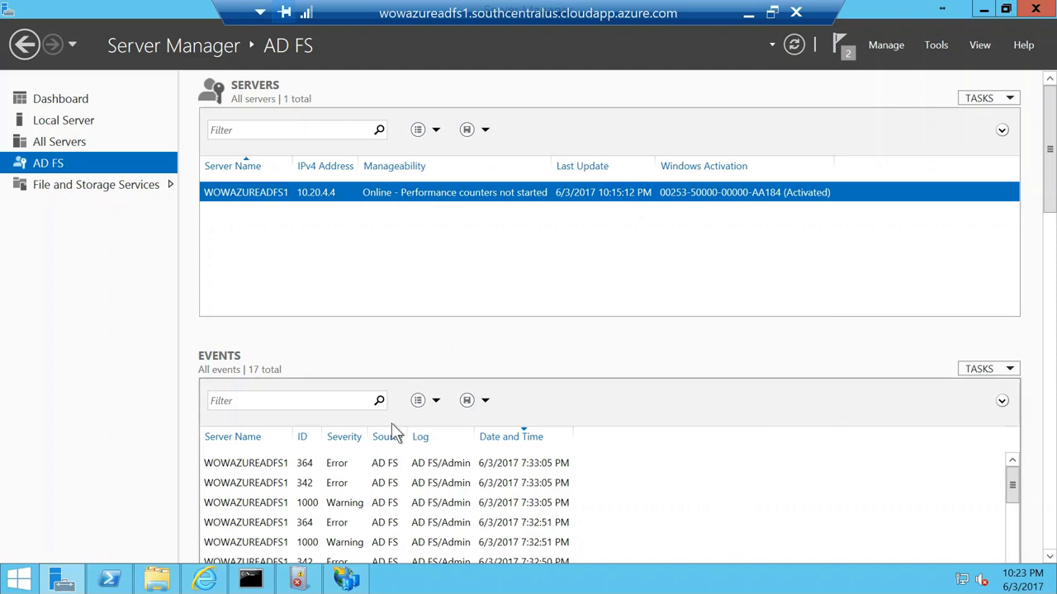
Step: Search the Azure Marketplace for "Load Balancer" and open Microsoft's Load Balancer offering
click(748, 16)
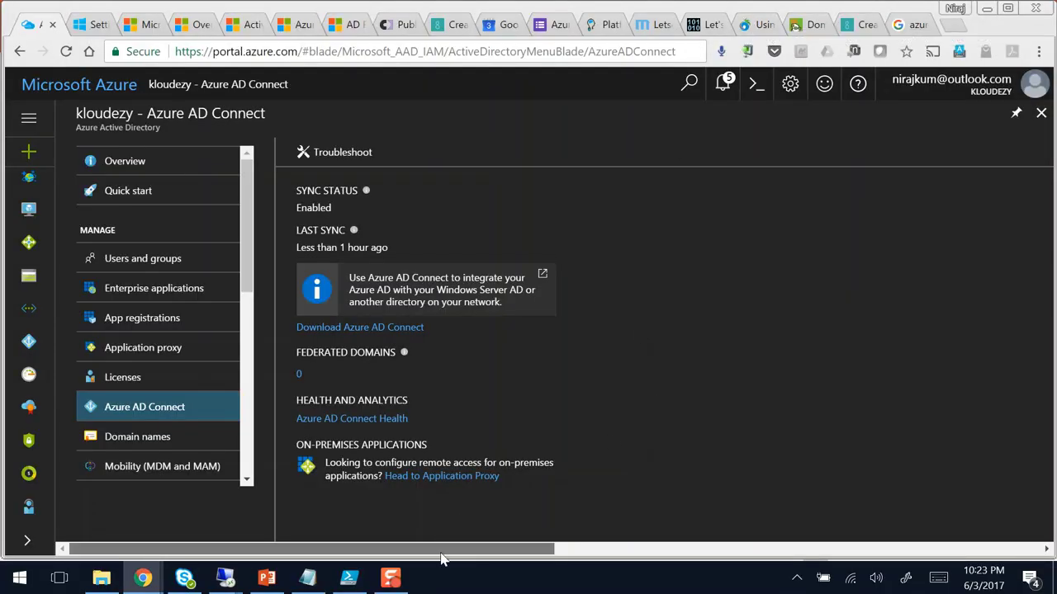
click(29, 152)
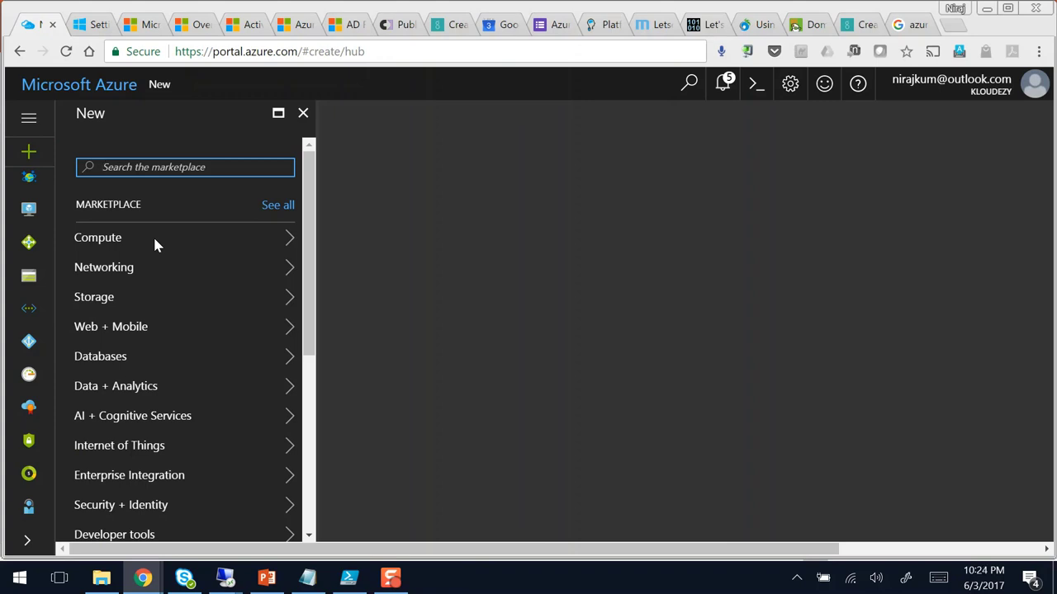
text(load bala)
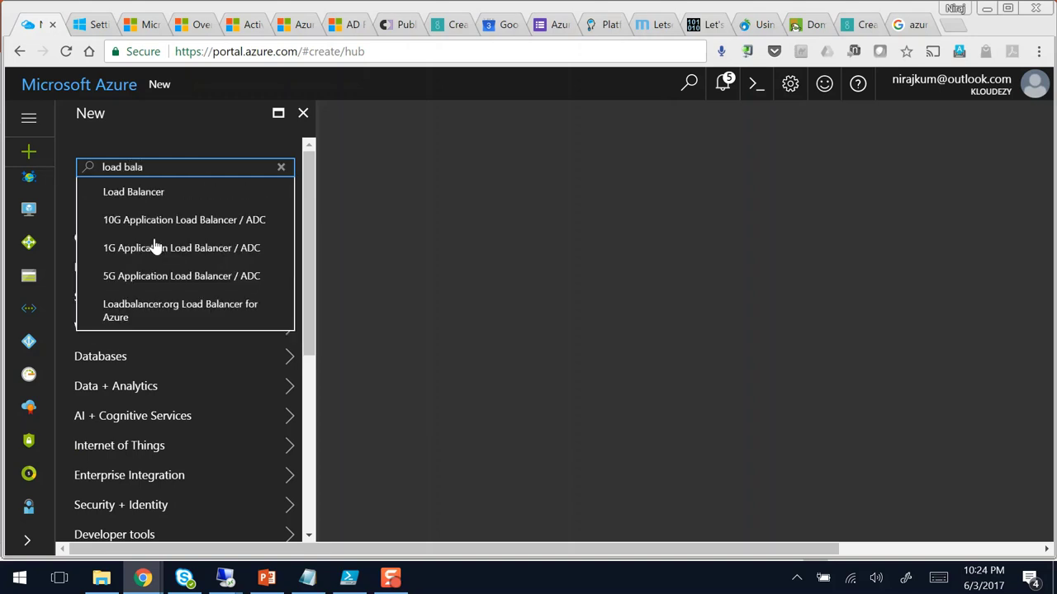
click(142, 192)
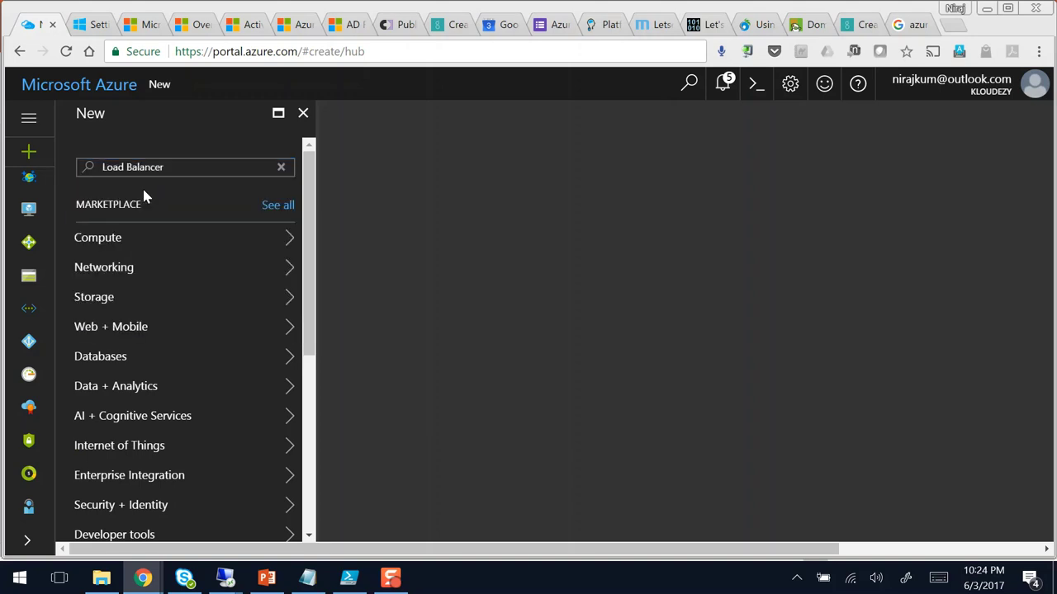
click(297, 296)
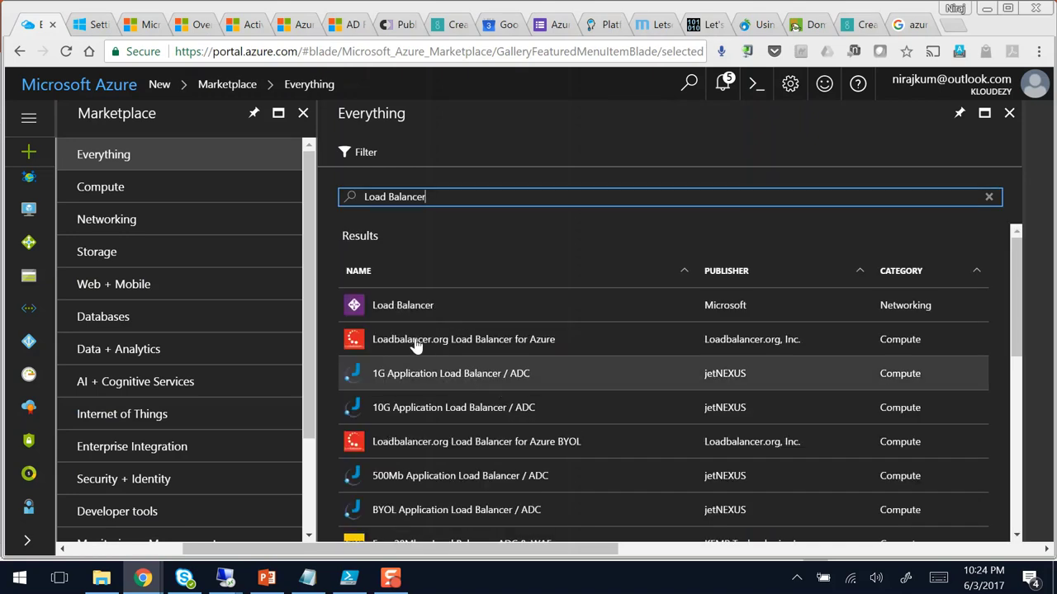
click(405, 307)
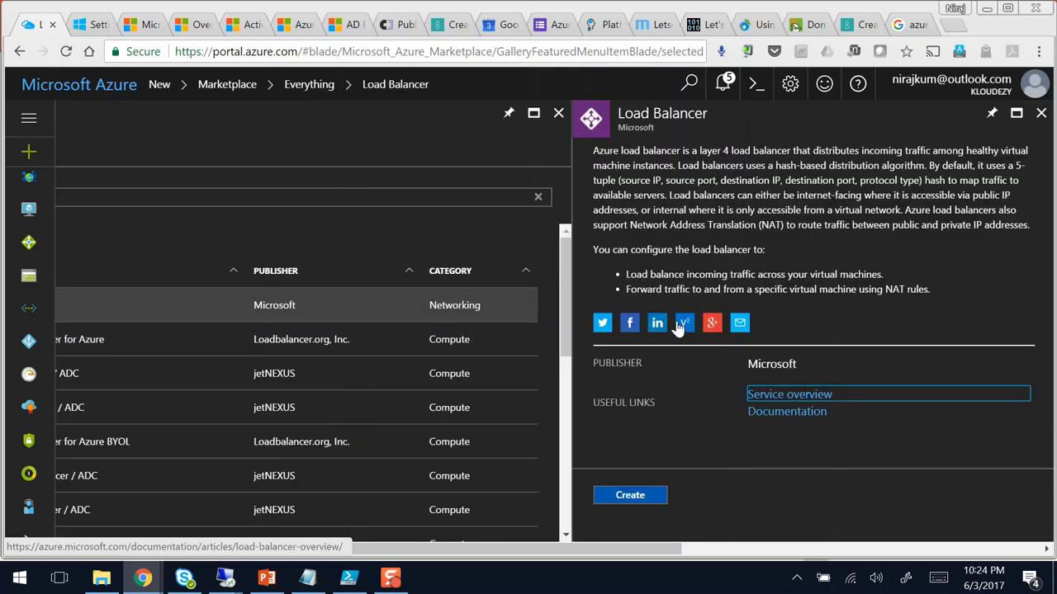
Step: Start creating a load balancer named Internal with type set to Internal
click(645, 501)
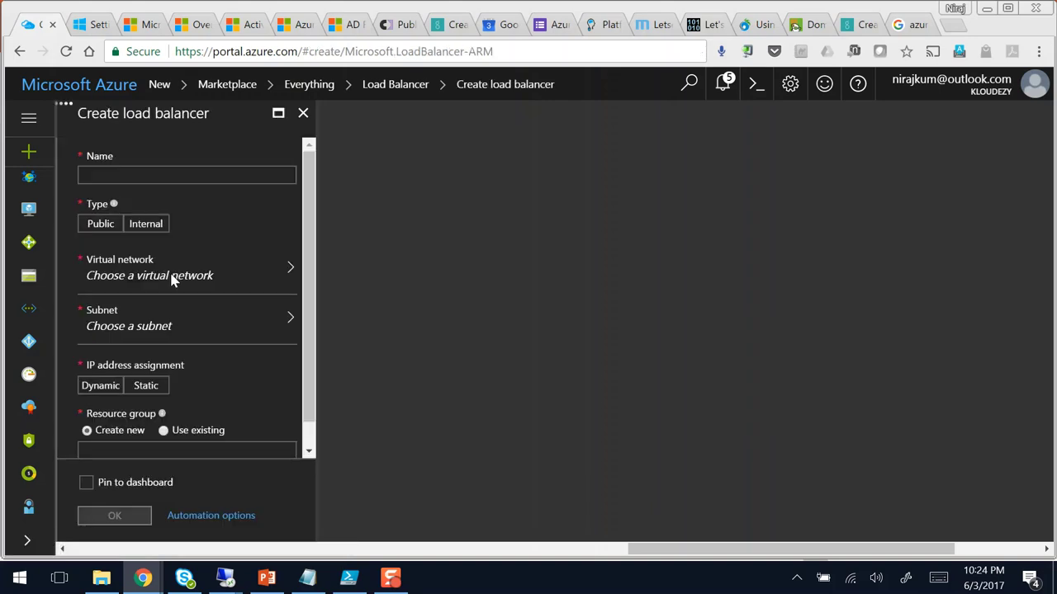
click(100, 227)
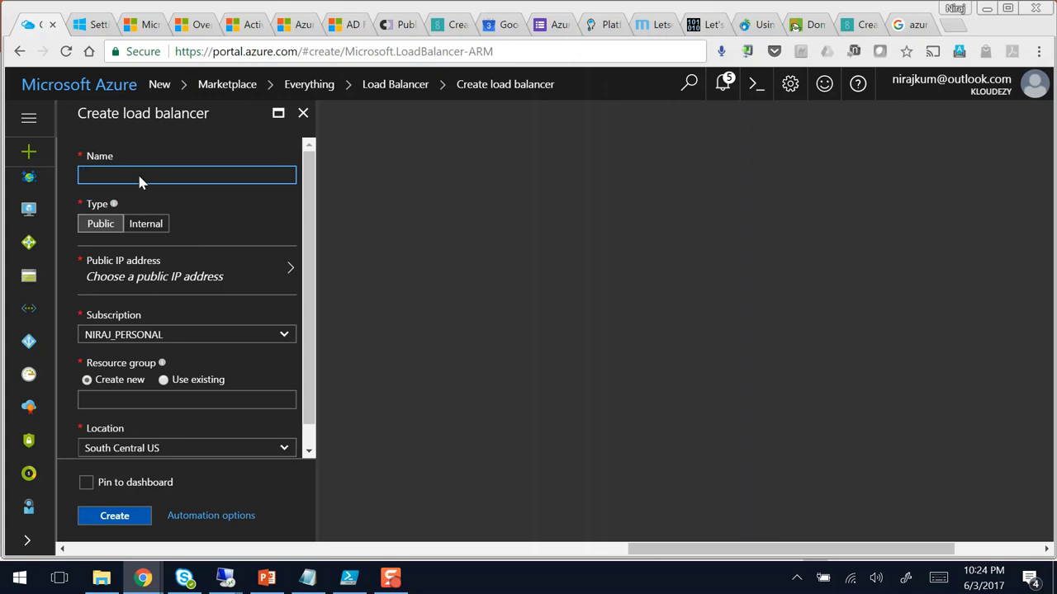
text(Intrn)
text(na)
click(148, 225)
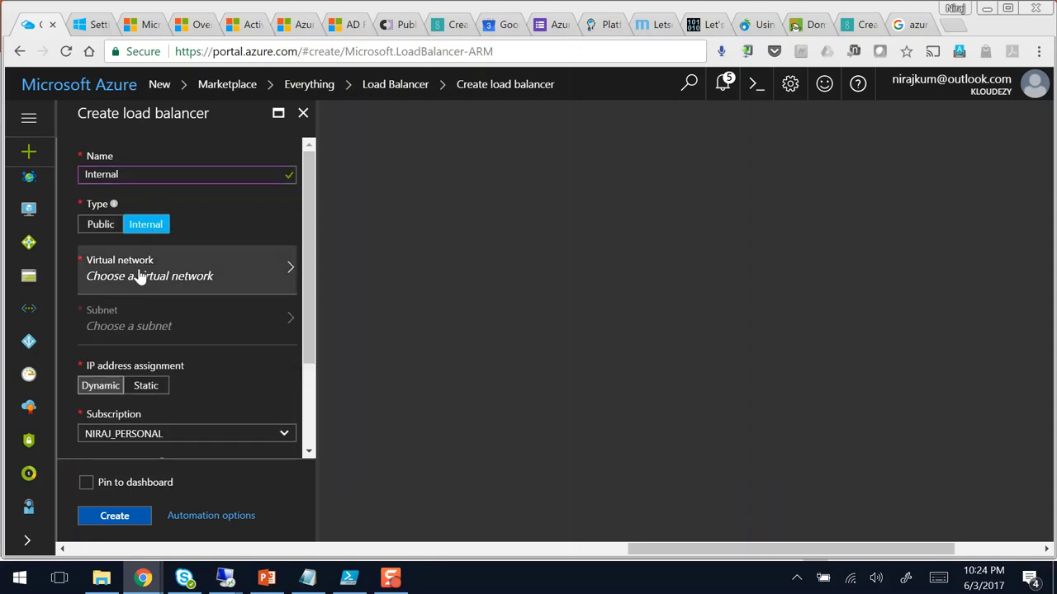
Step: Switch the virtual network picker to the other subscription, then show the ADFS federation slide in PowerPoint
click(272, 285)
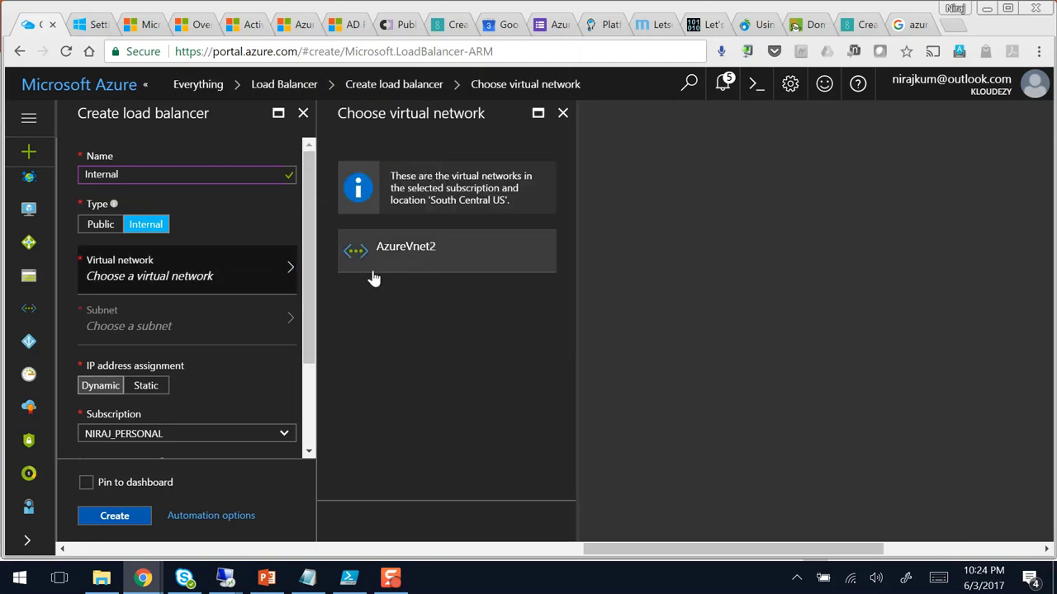
click(286, 436)
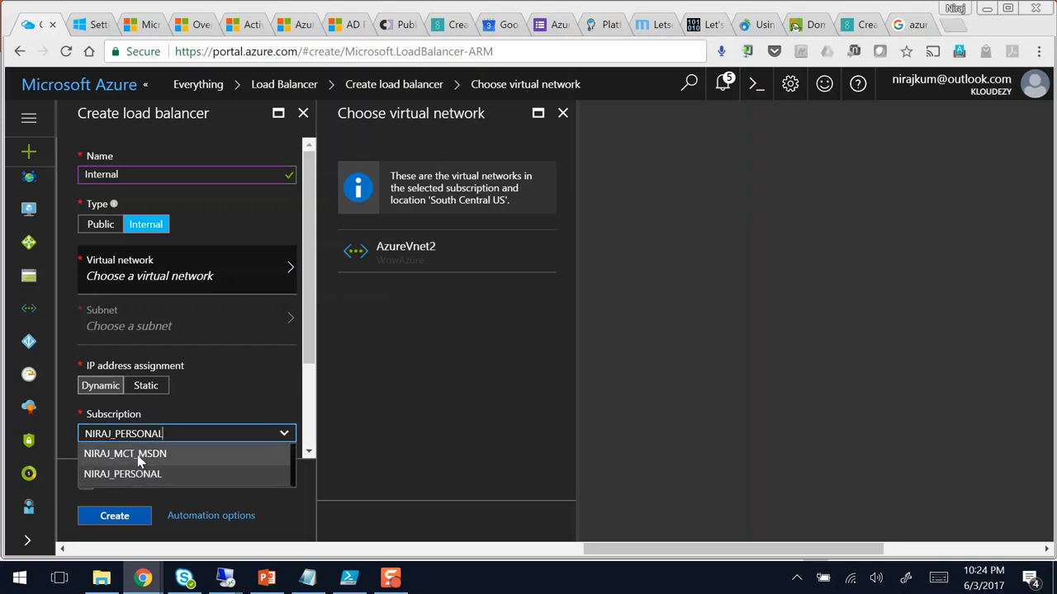
click(139, 454)
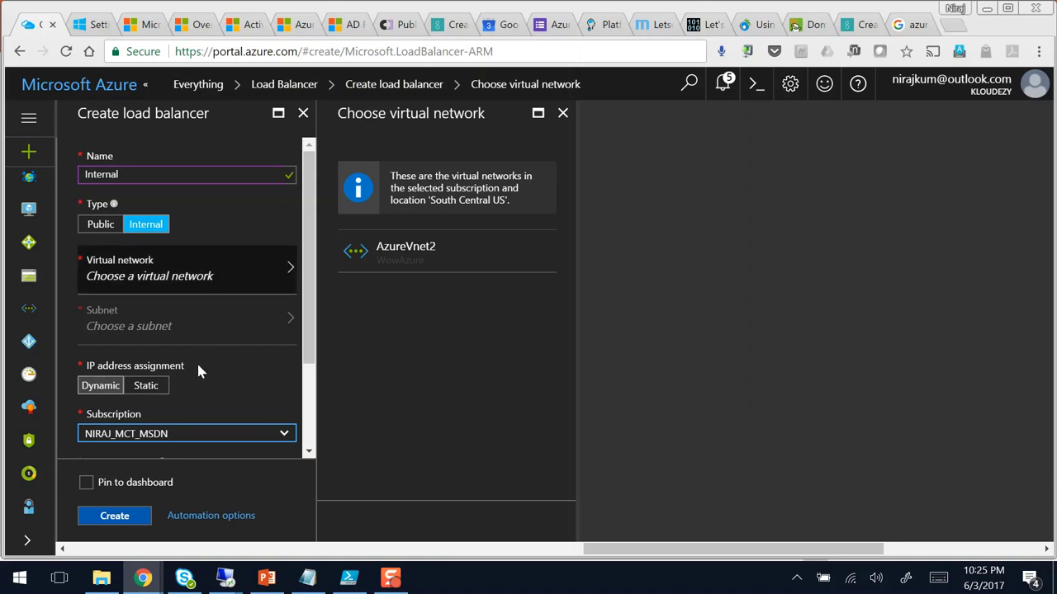
click(266, 578)
click(132, 220)
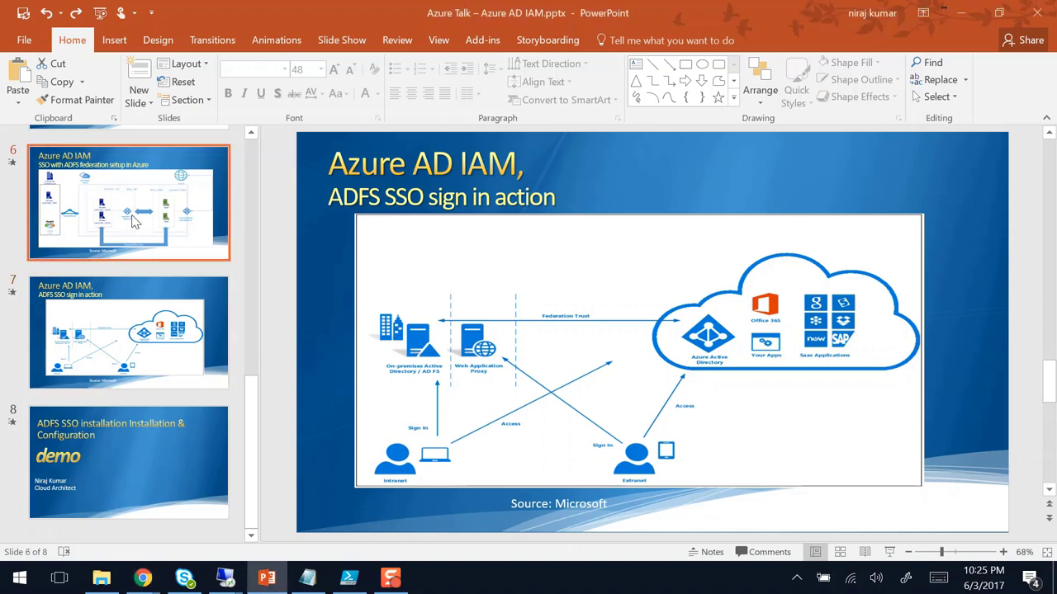
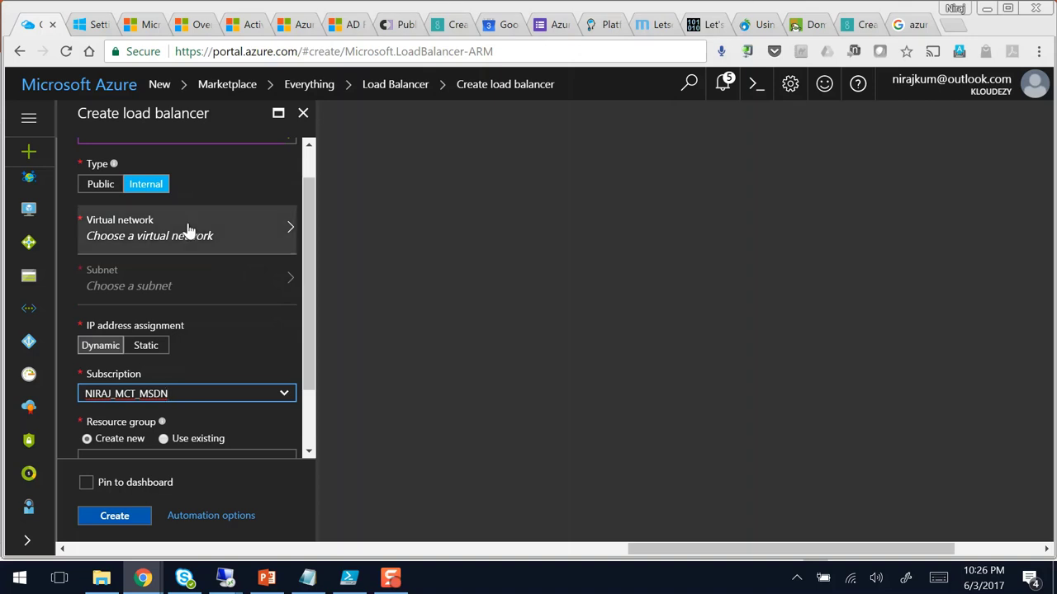
Step: Clear the ink, discard the unsaved Create load balancer form, and close the Load Balancer blade
scroll(189, 229, up, 1)
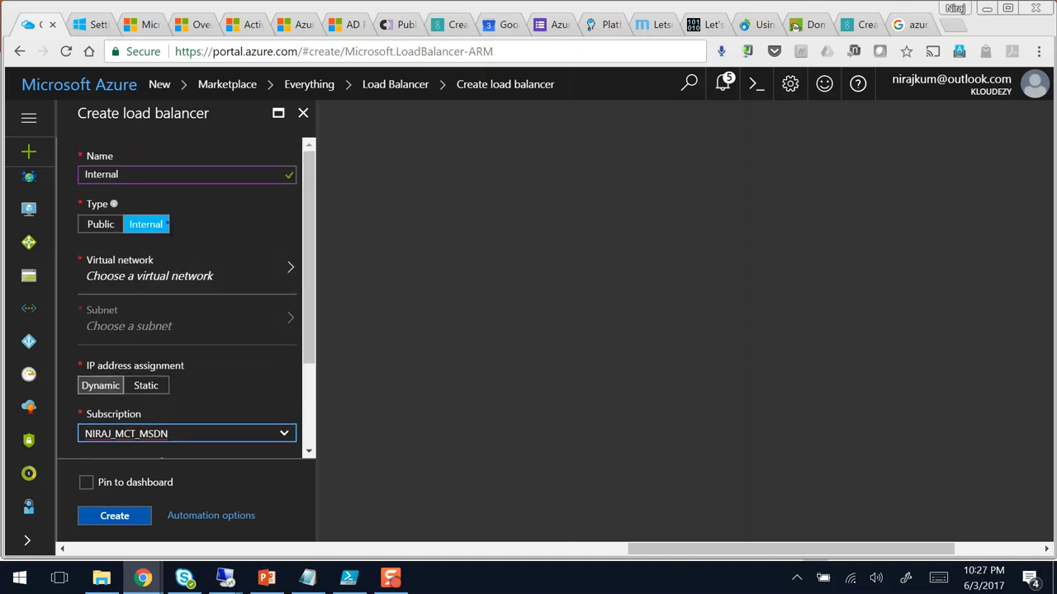
drag(156, 218, 169, 231)
key(Escape)
click(309, 116)
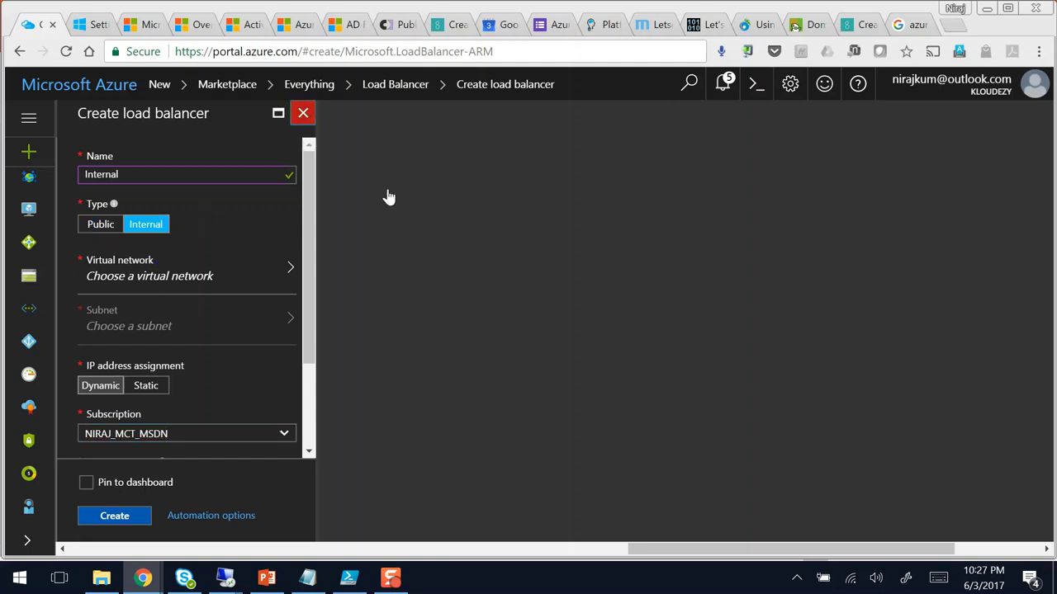
click(593, 153)
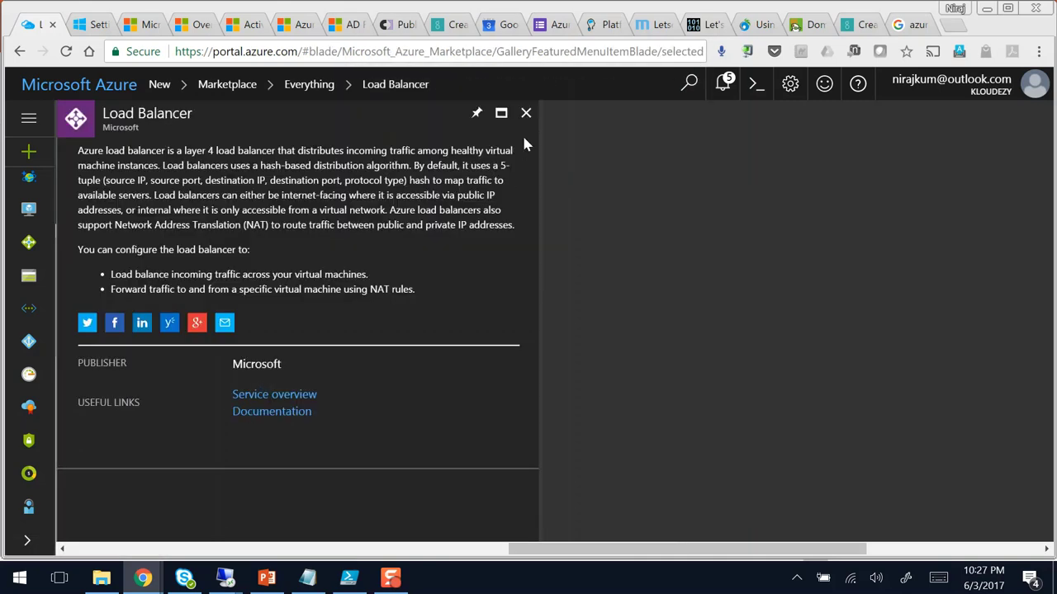
click(527, 121)
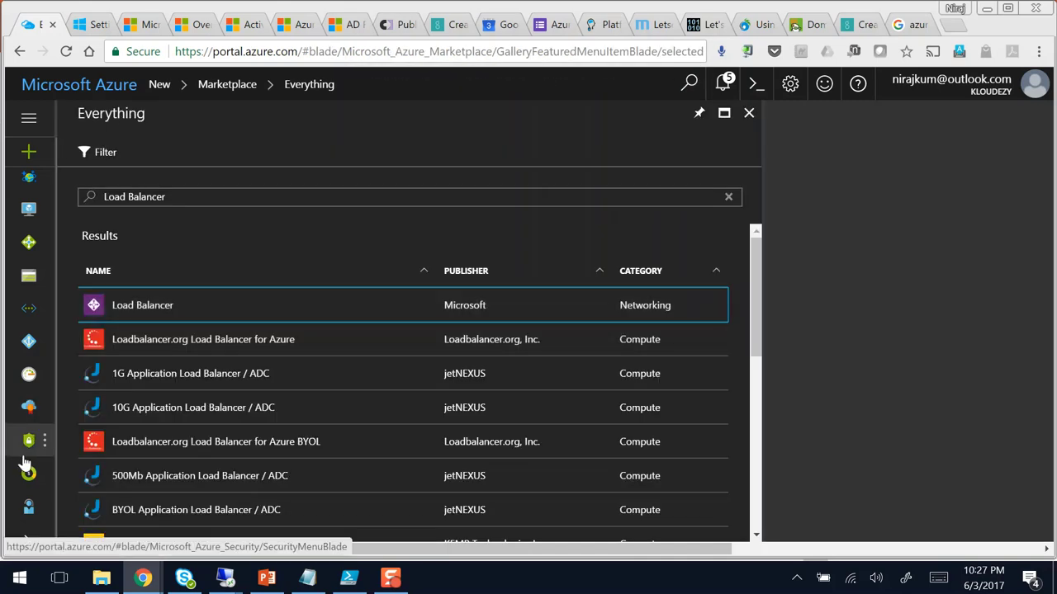
Step: Open the wowazureadfs1 VM from the four-item Virtual machines list
click(31, 211)
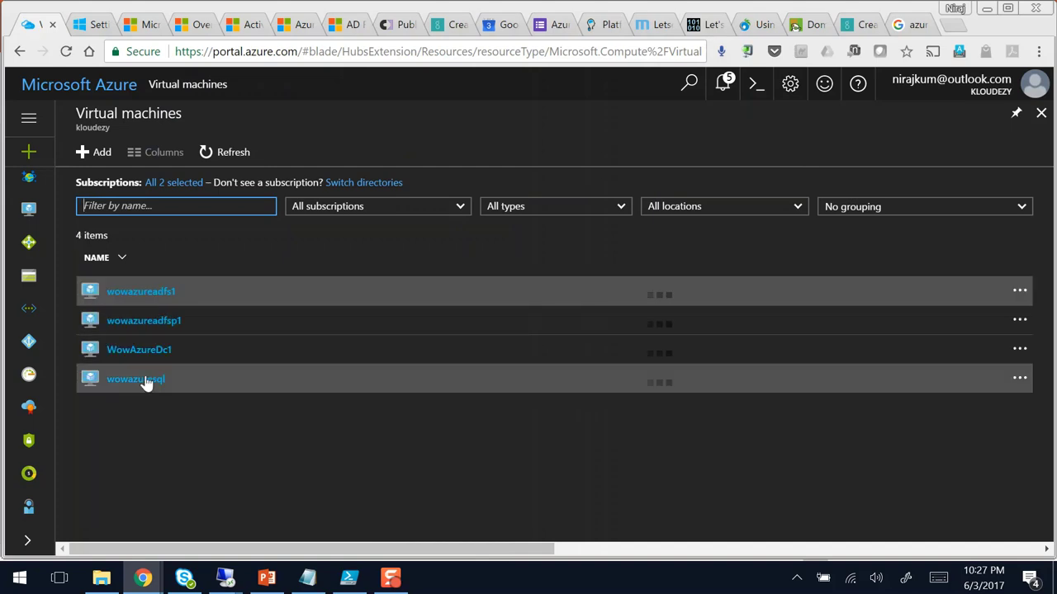
click(168, 295)
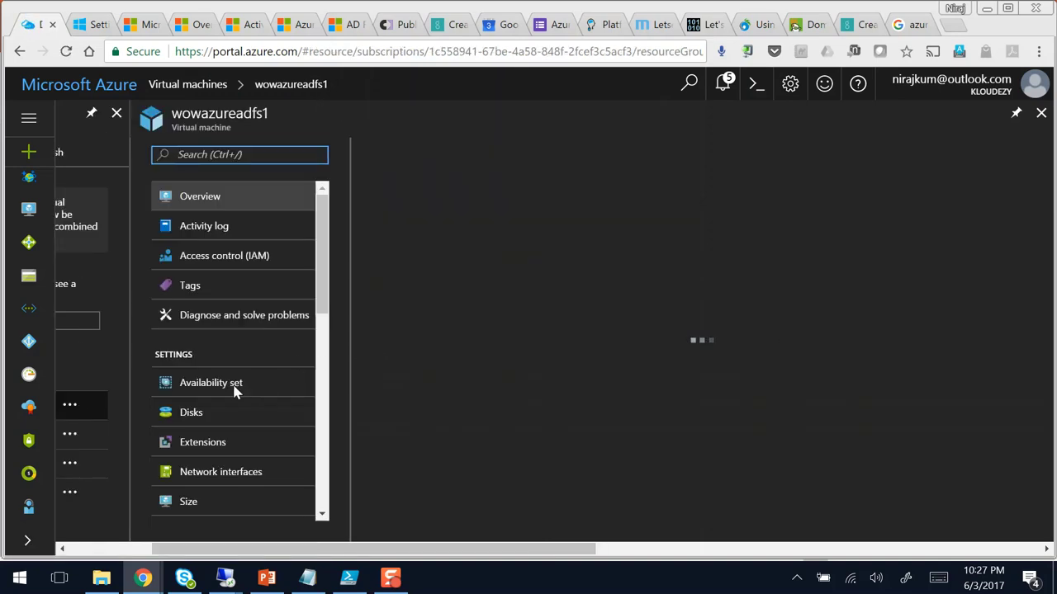
Step: Open the VM's wowazureadfs1950 network interface and highlight its public IP 13.85.67.133
click(238, 386)
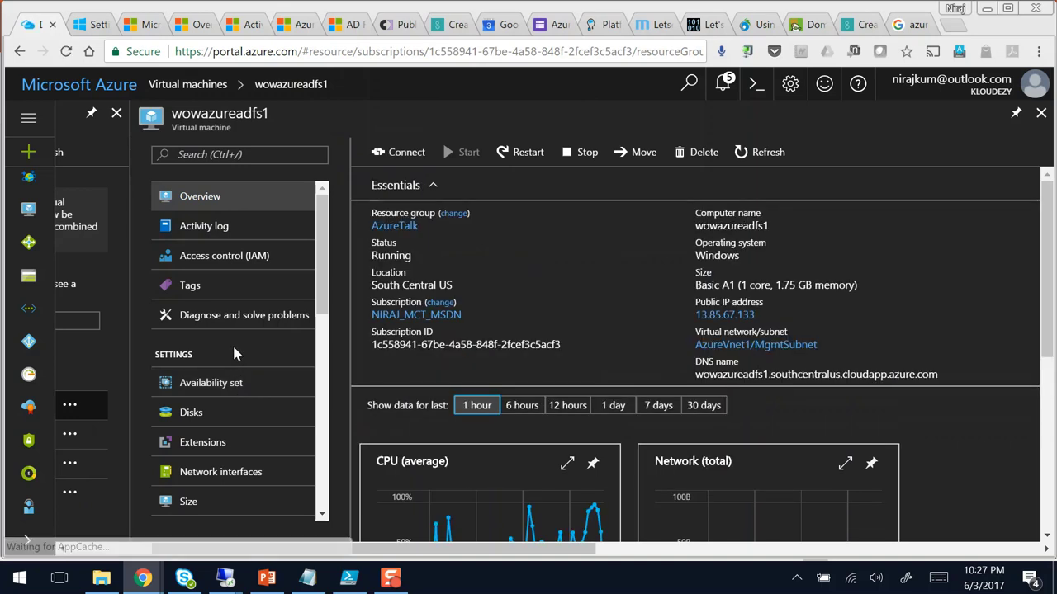
scroll(255, 368, down, 1)
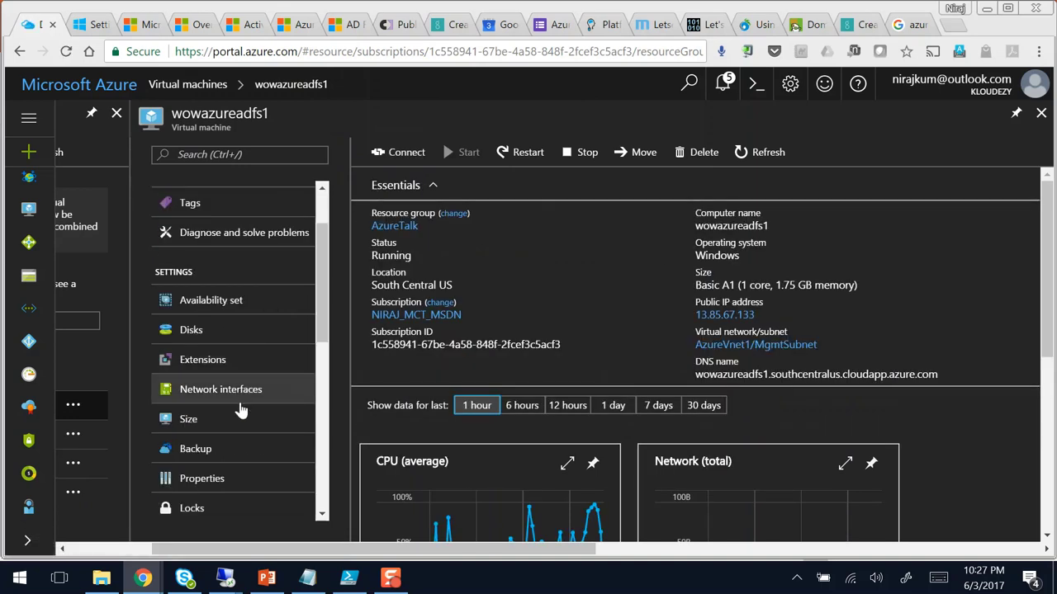
click(233, 397)
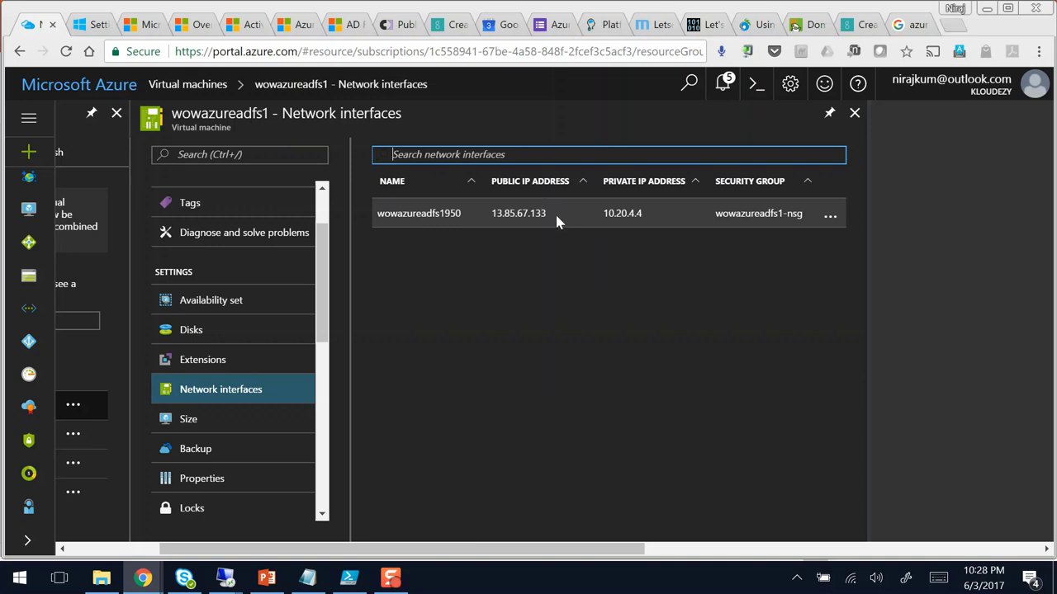
drag(548, 213, 489, 212)
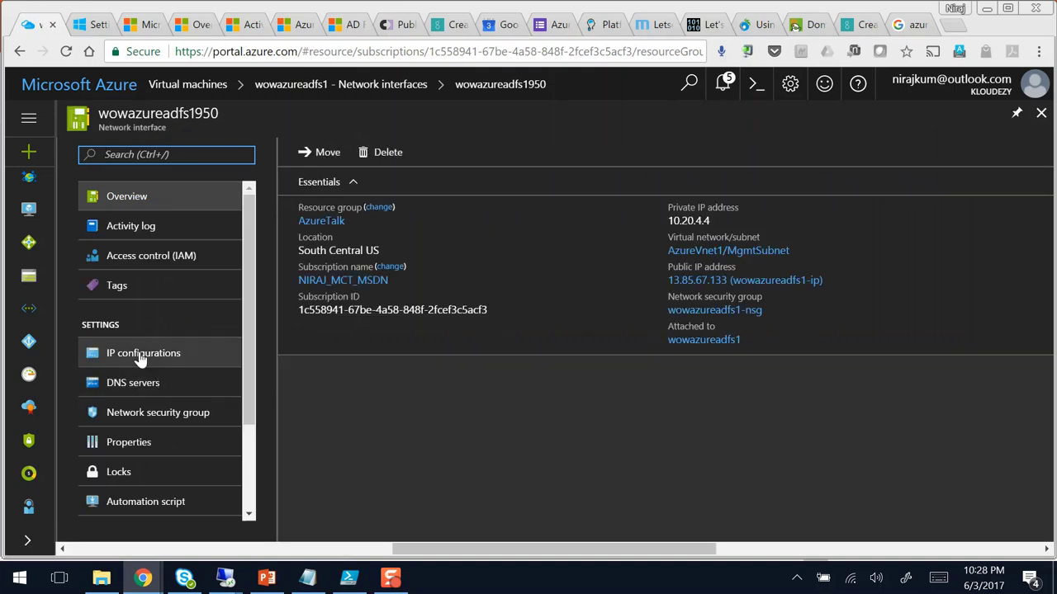
Step: Inspect ipconfig1's public IP settings and the IP address chooser on wowazureadfs1950, then close both blades
click(142, 356)
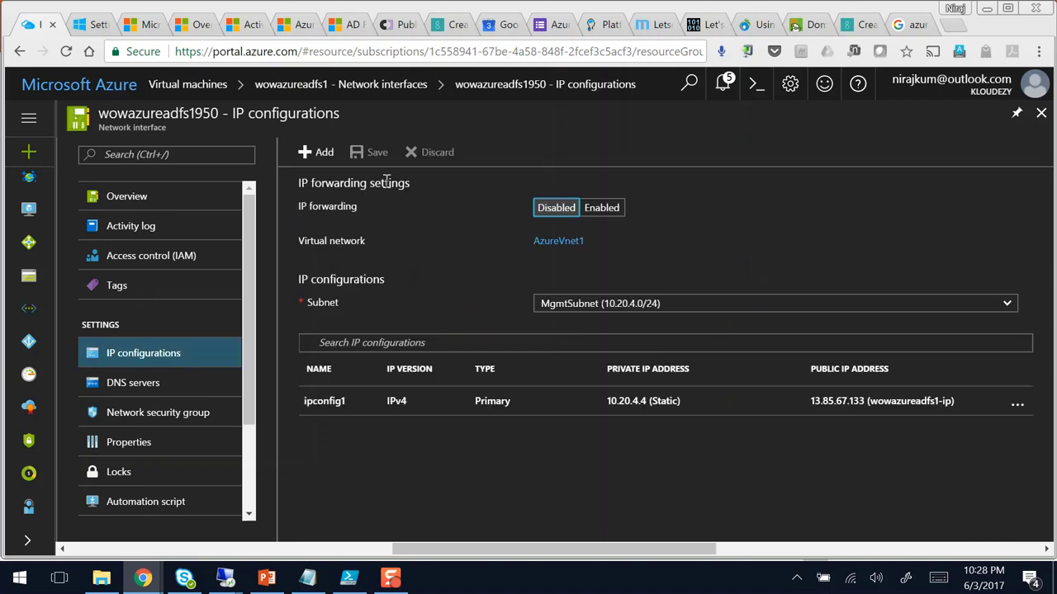
click(314, 402)
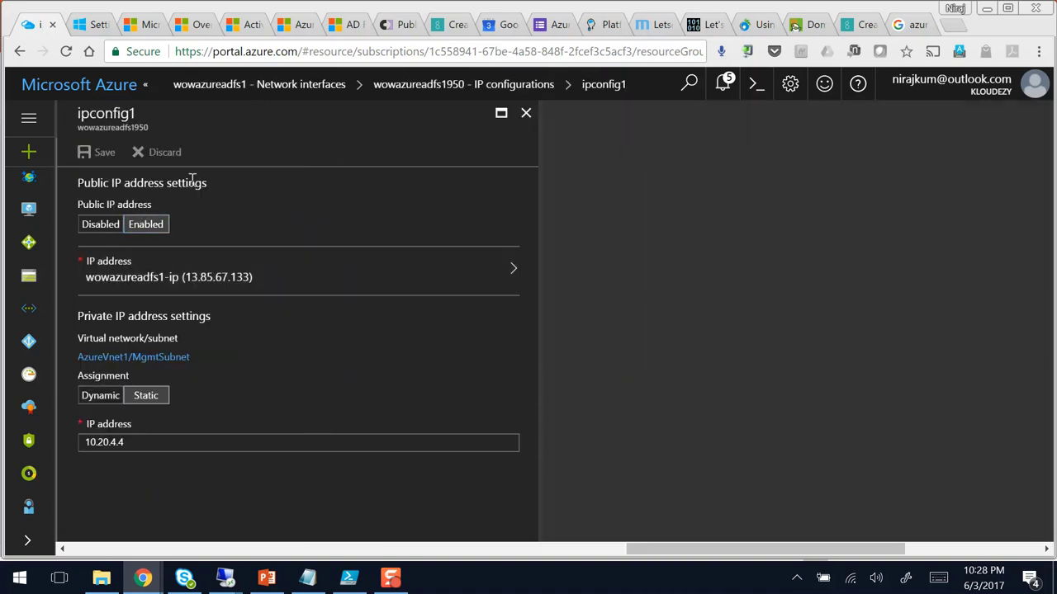
drag(229, 184, 85, 183)
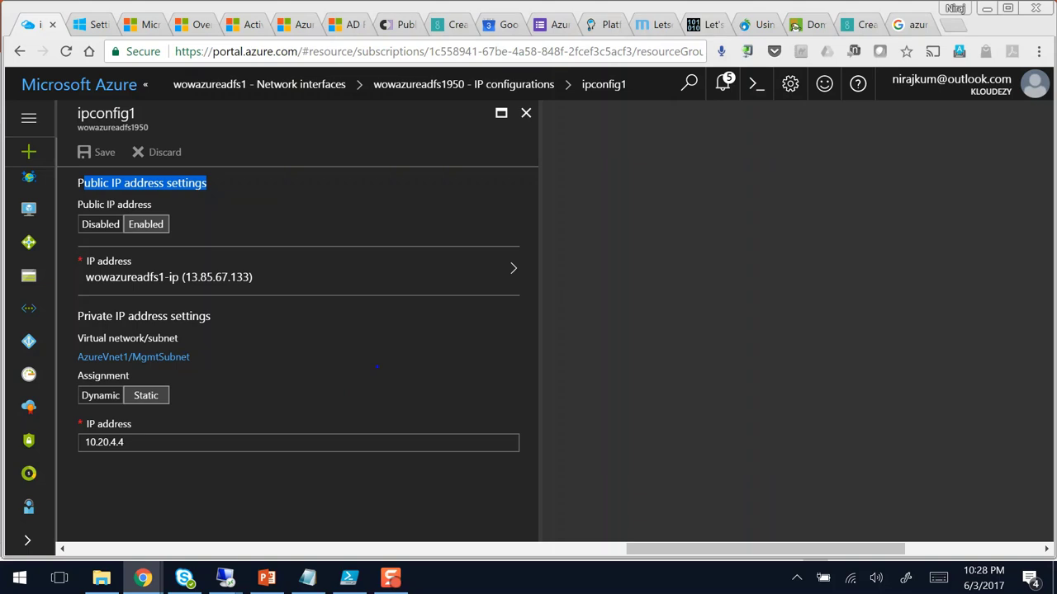
click(255, 203)
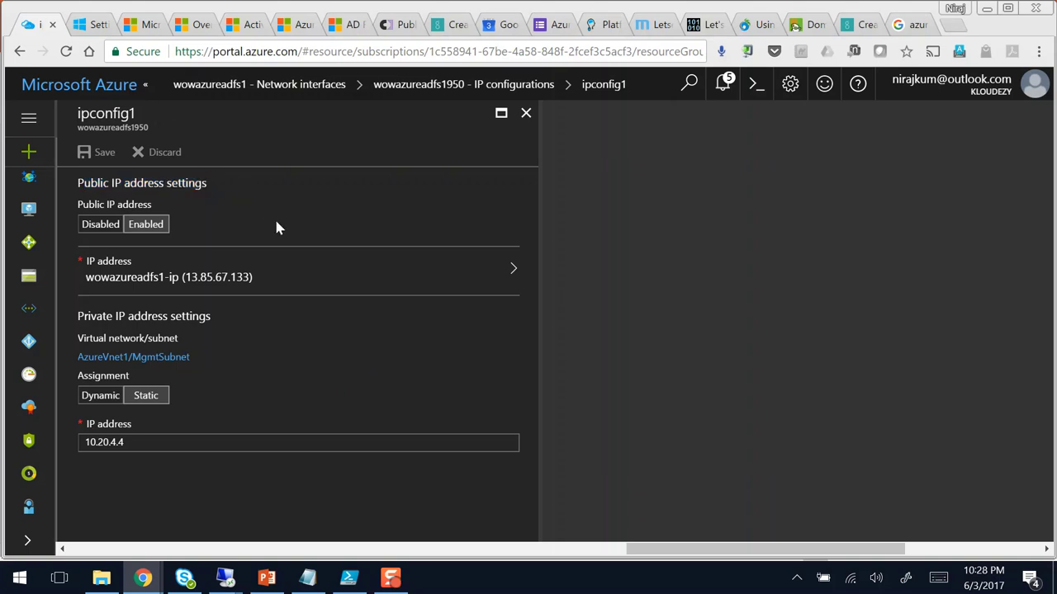
click(213, 278)
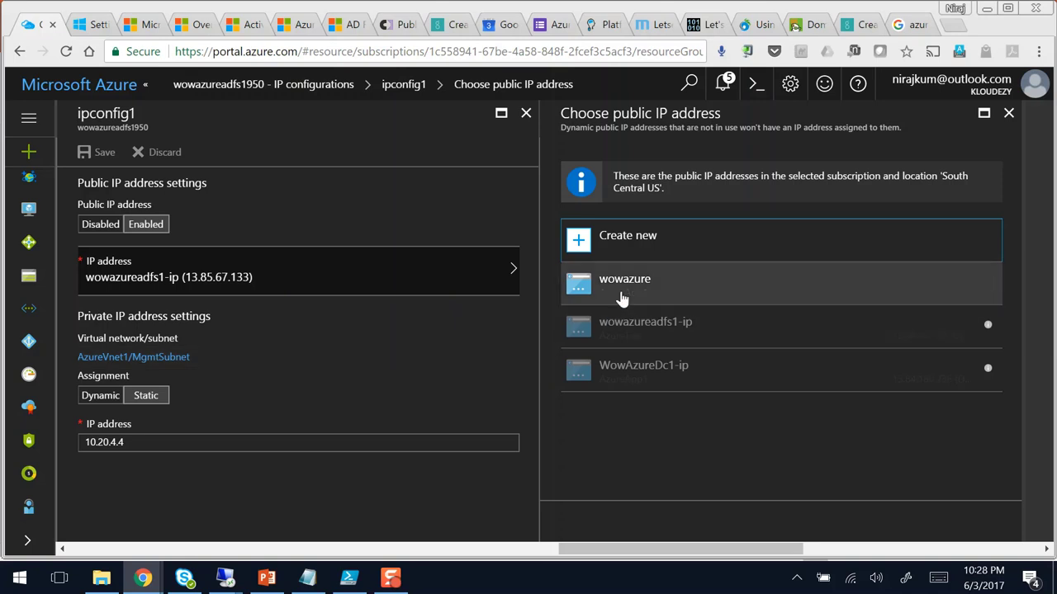
click(1009, 113)
click(535, 118)
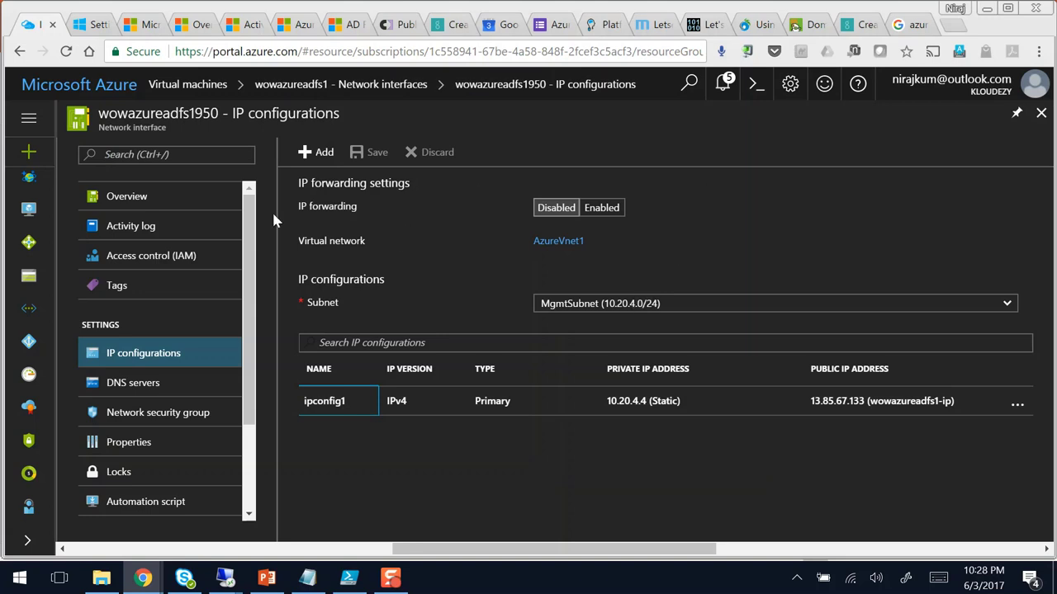
Step: Open the wowazureadfs1-ip public IP's Configuration page showing DNS label wowazureadfs1
click(124, 197)
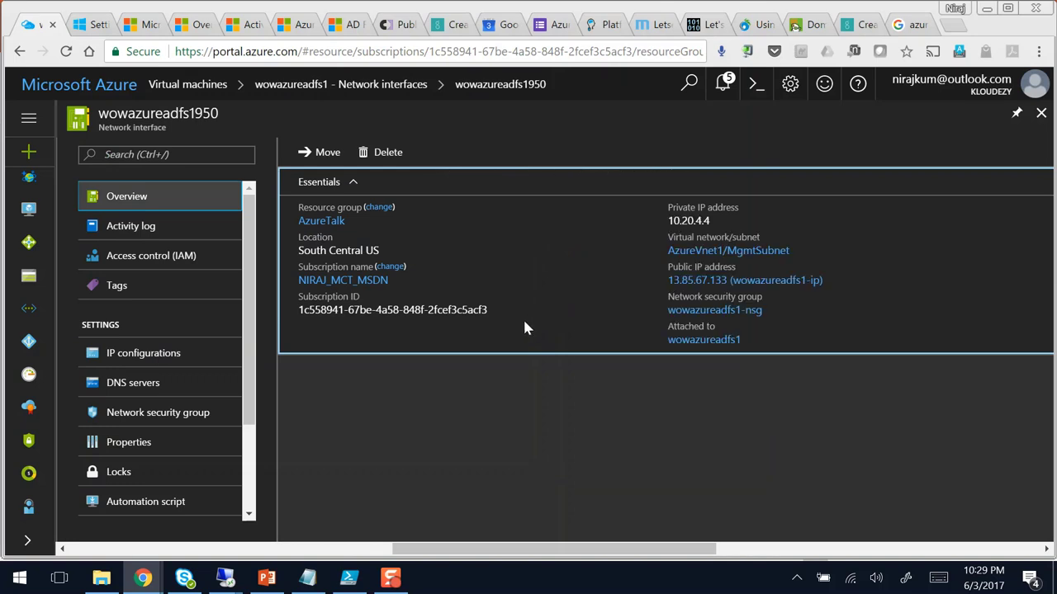
click(709, 282)
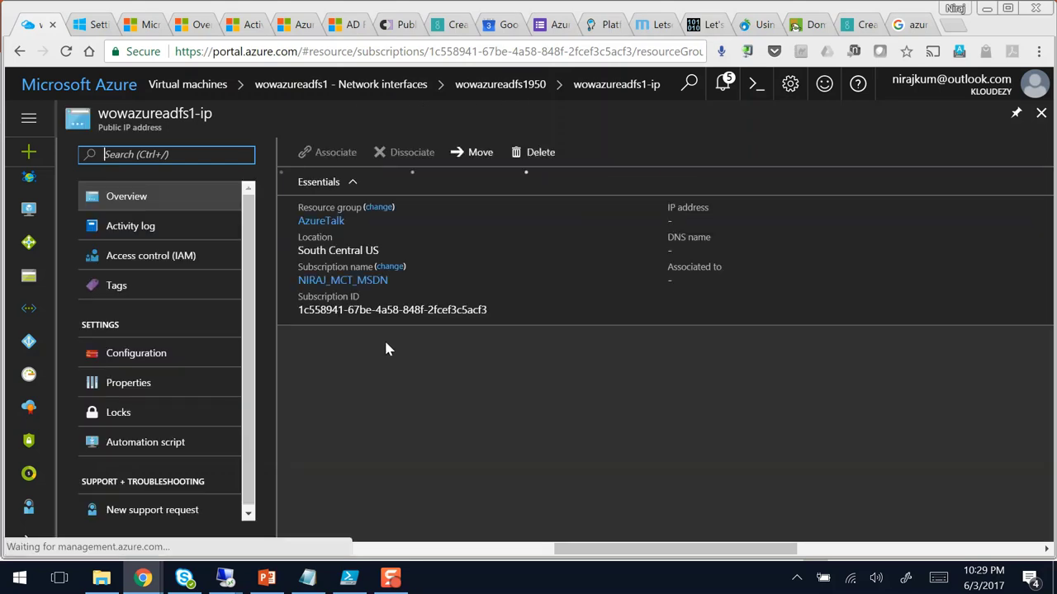
click(134, 354)
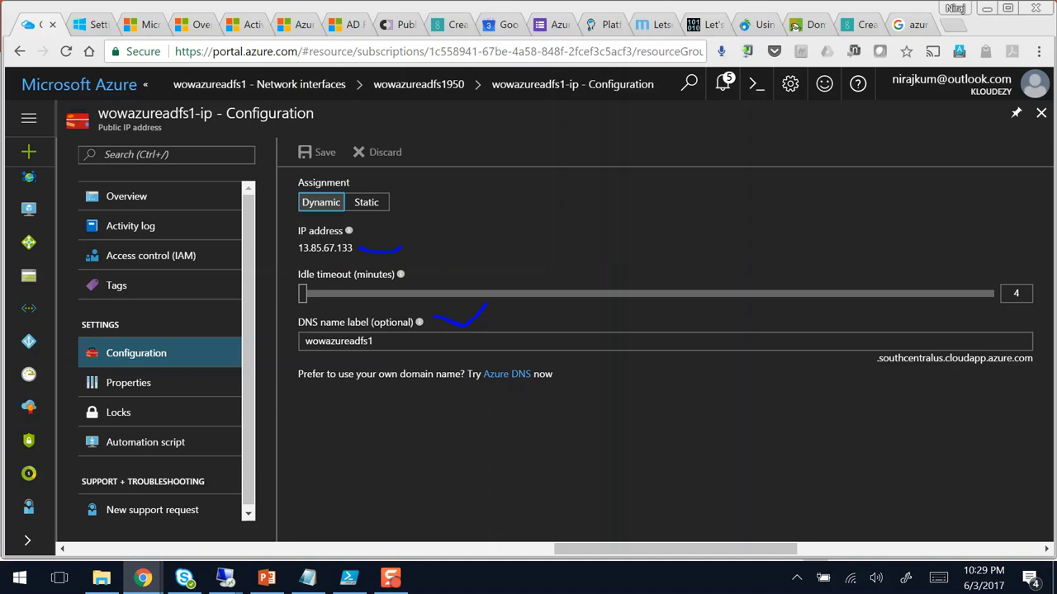
drag(384, 342, 586, 384)
double_click(388, 340)
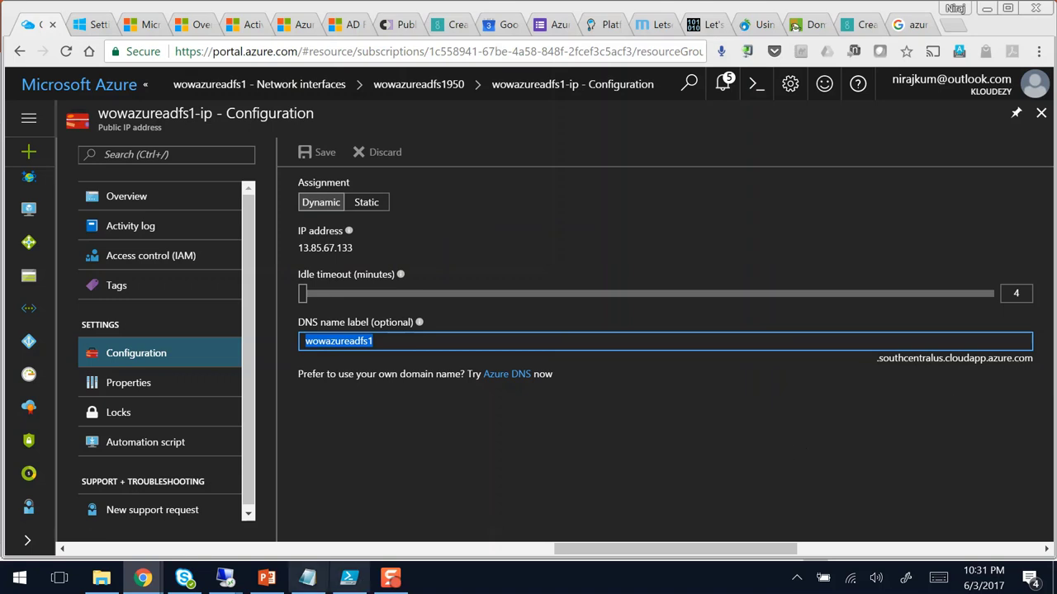
Step: Review PowerPoint slide 6 on SSO with ADFS federation, then minimize it back to the portal
click(226, 578)
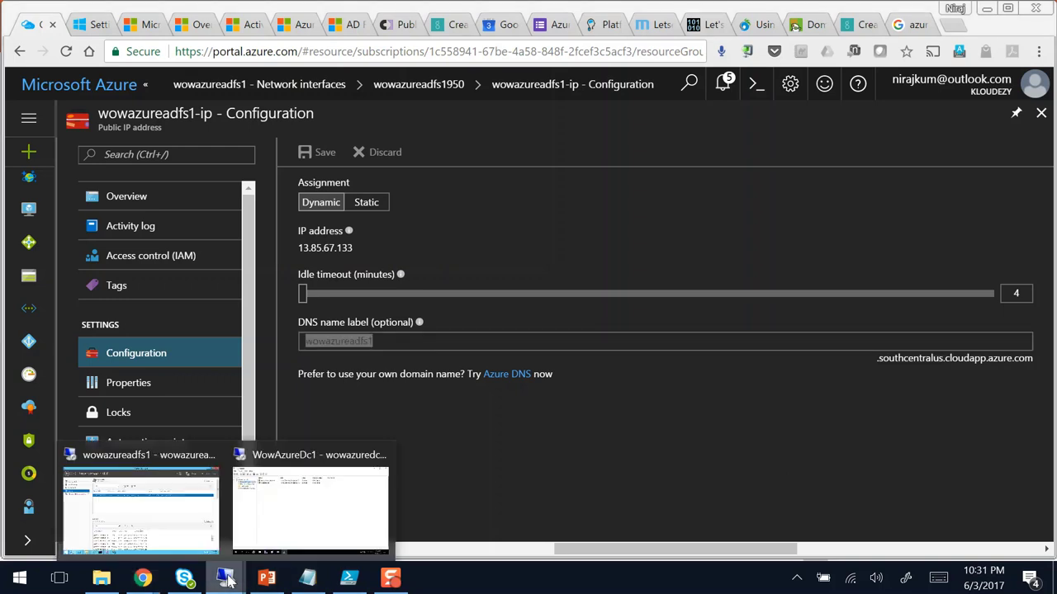
click(611, 466)
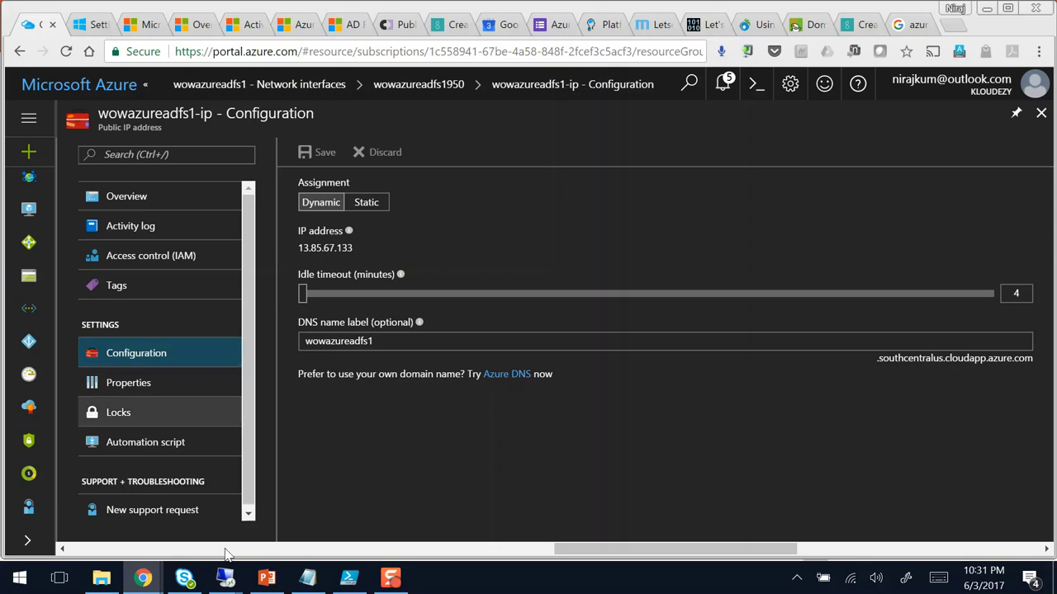
click(267, 578)
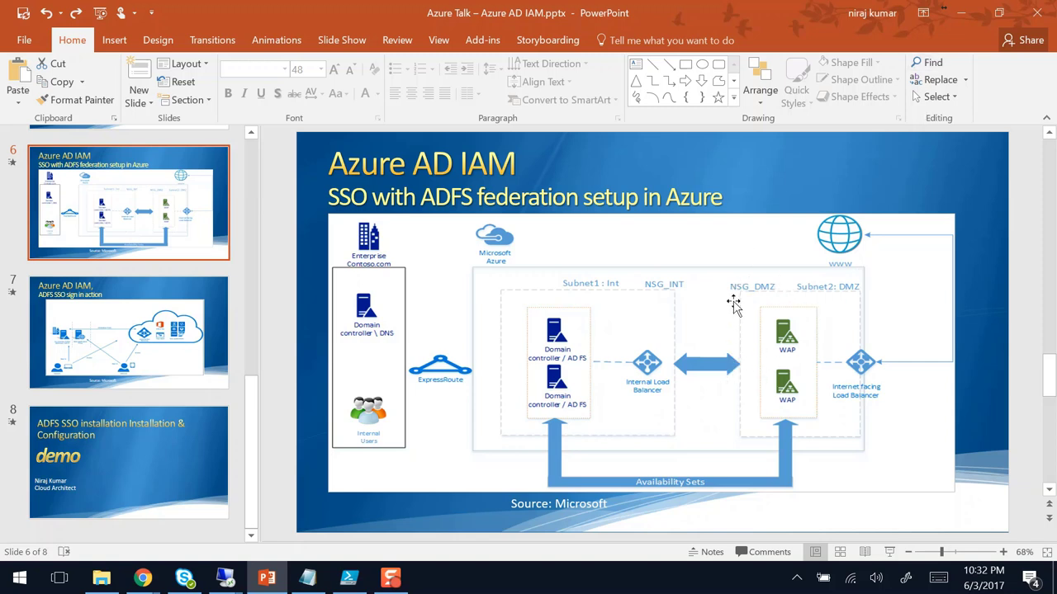
click(963, 15)
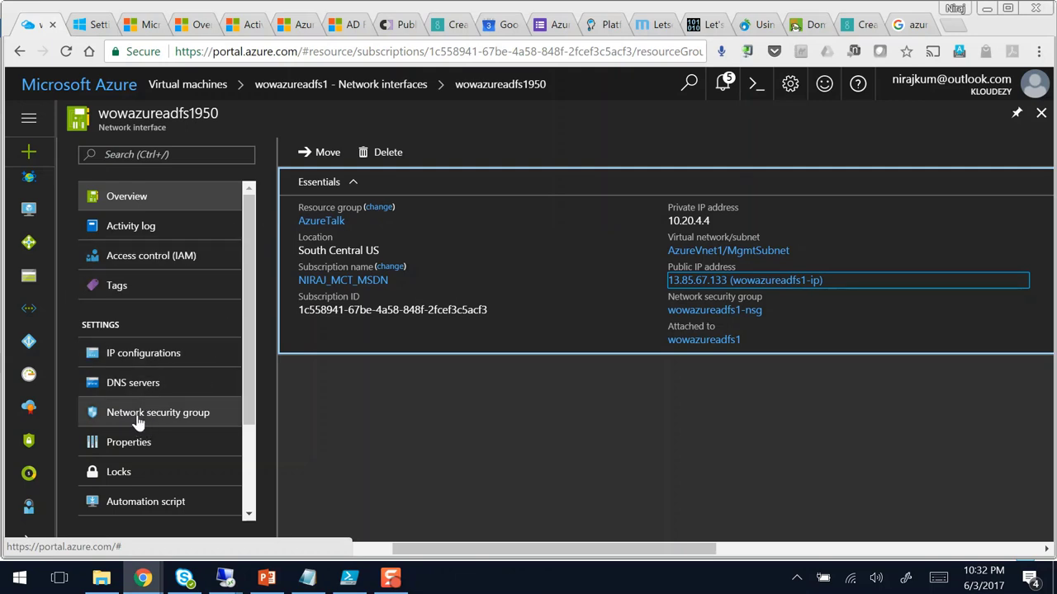
Step: List the inbound security rules of the wowazureadfs1-nsg network security group
click(139, 419)
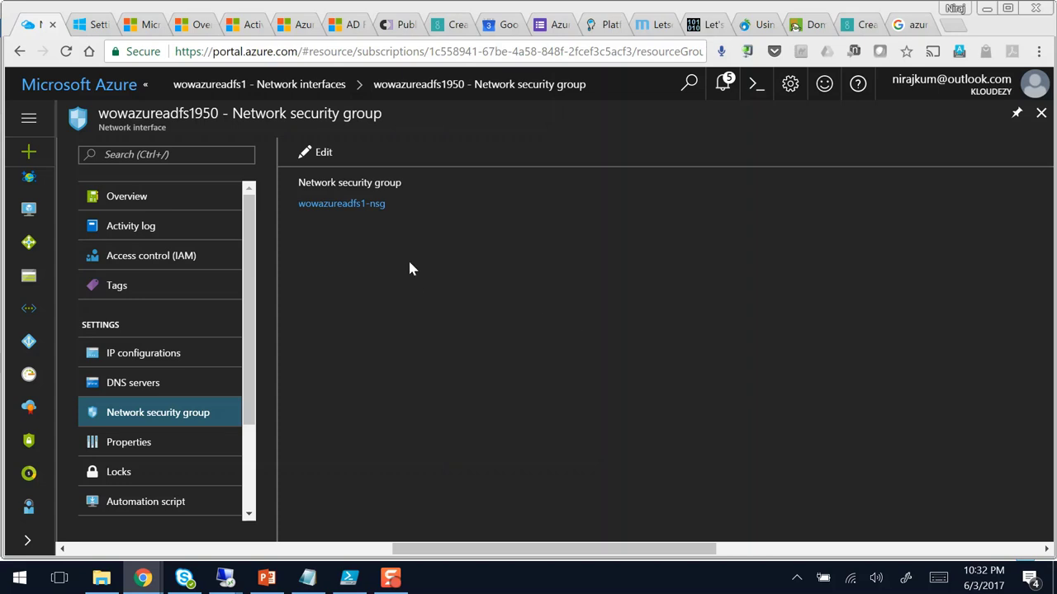
click(353, 206)
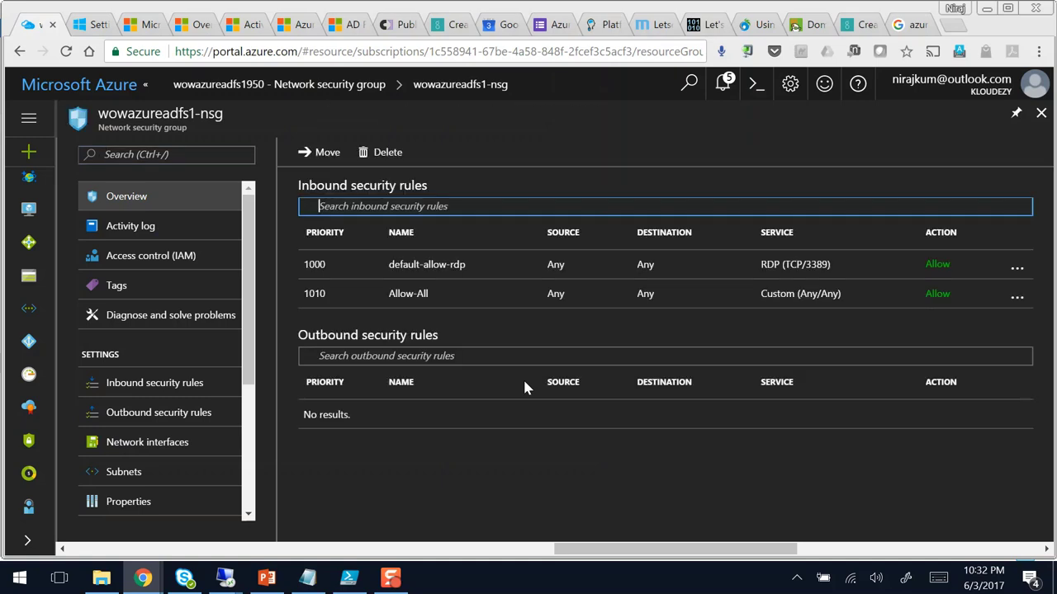
click(165, 393)
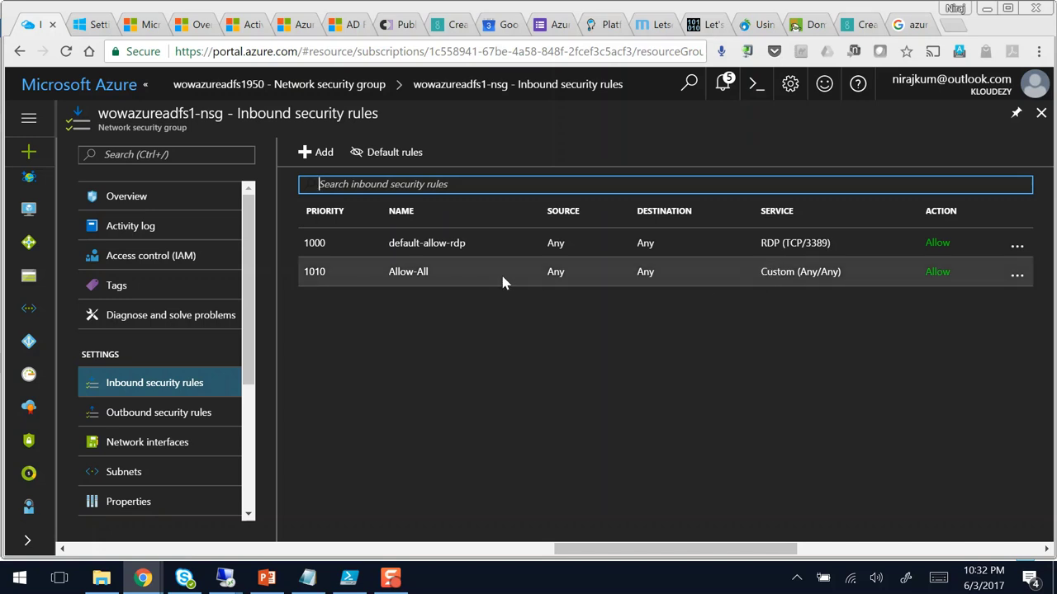
Step: Review the Allow-All inbound rule's settings, including source port range, then close it
click(1013, 283)
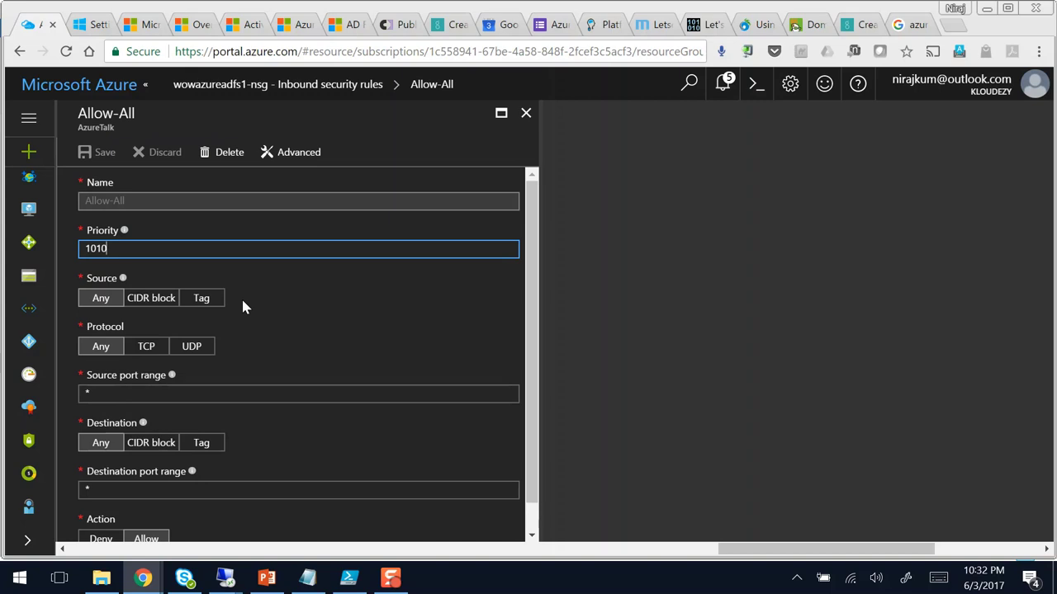
scroll(231, 293, down, 1)
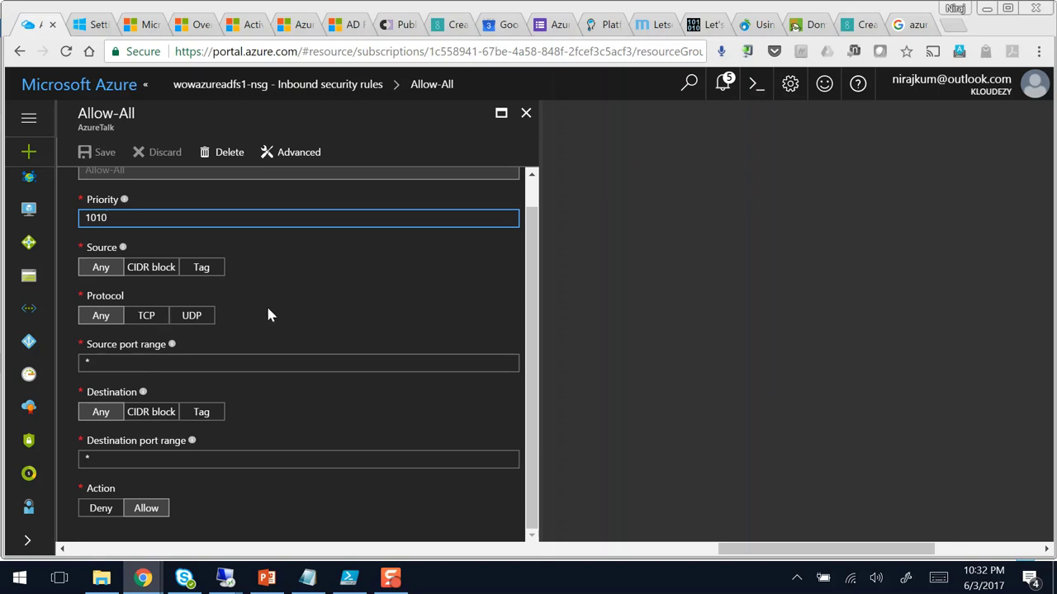
click(159, 364)
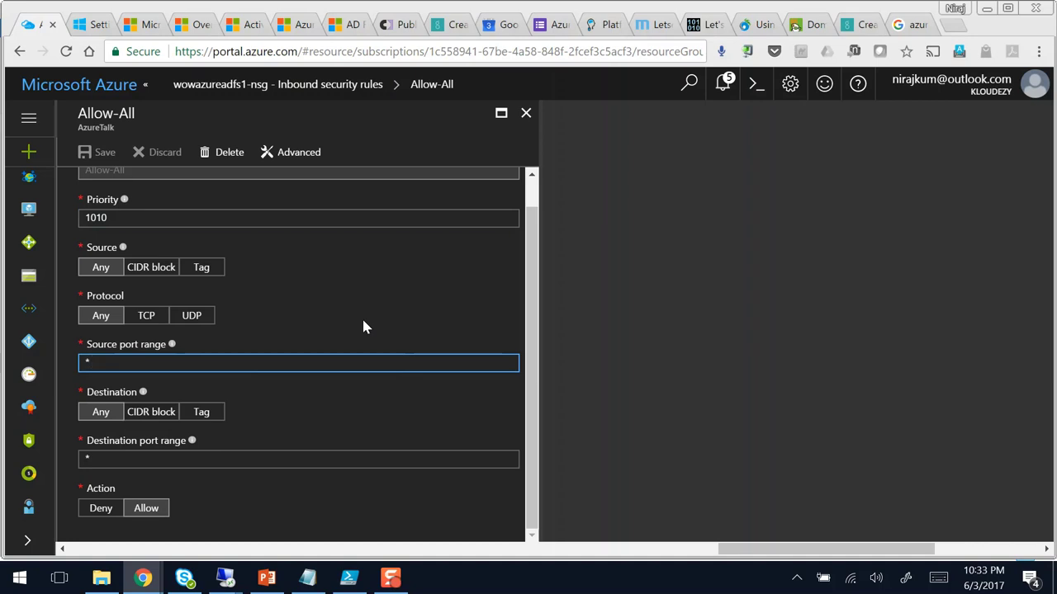
scroll(363, 326, up, 1)
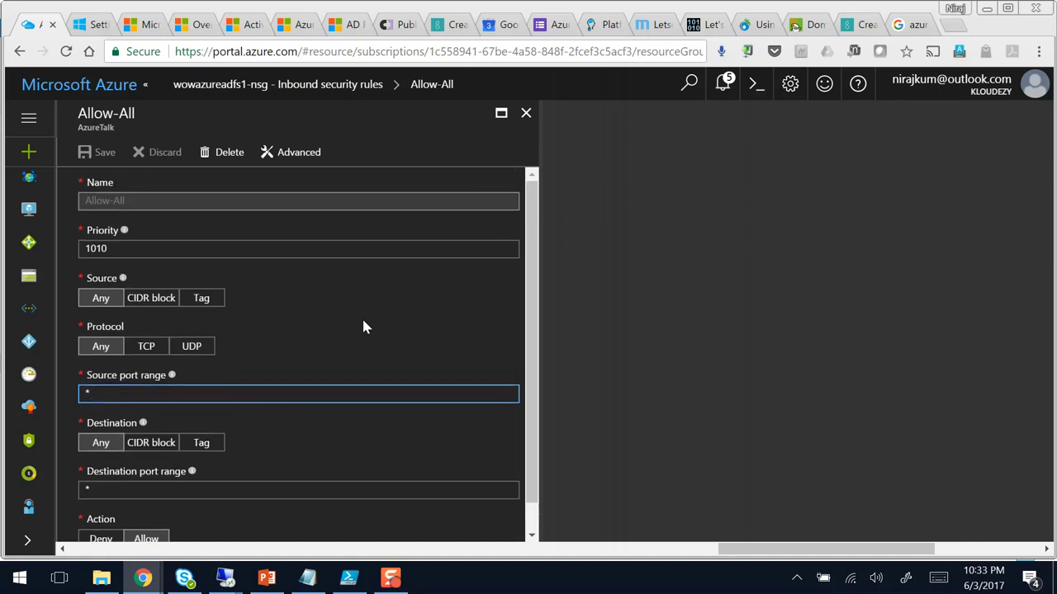
scroll(355, 327, down, 1)
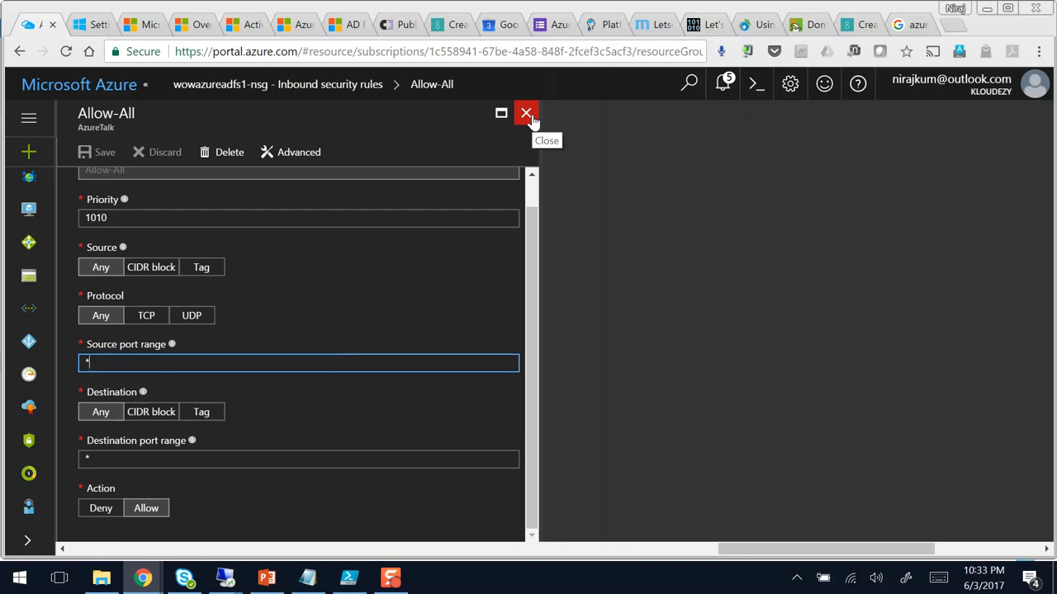
click(529, 115)
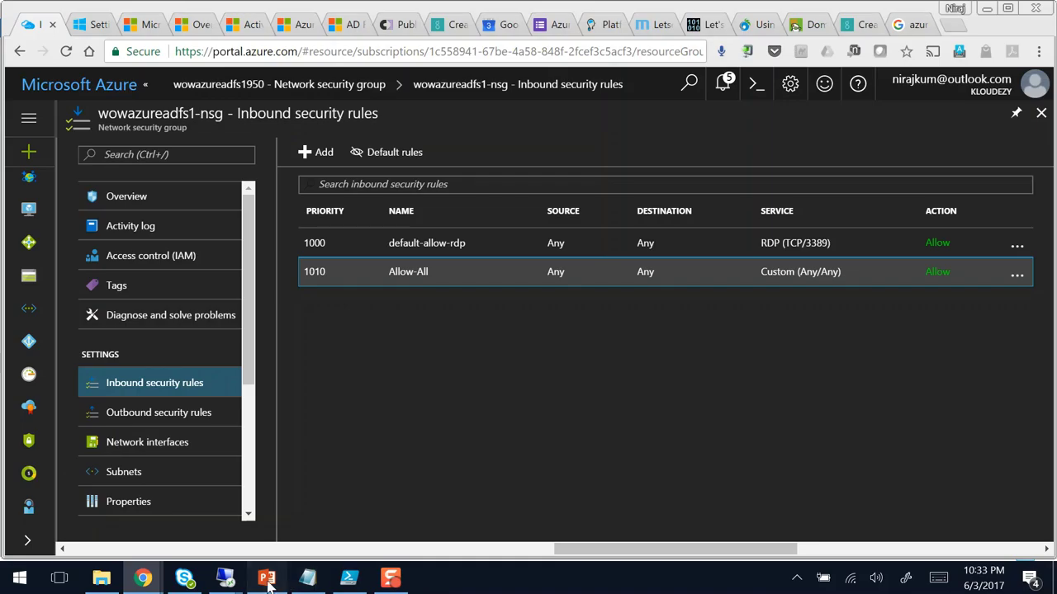
Step: Revisit the ADFS architecture slide, minimize PowerPoint, and bring up the remote desktop session previews
key(alt+Tab)
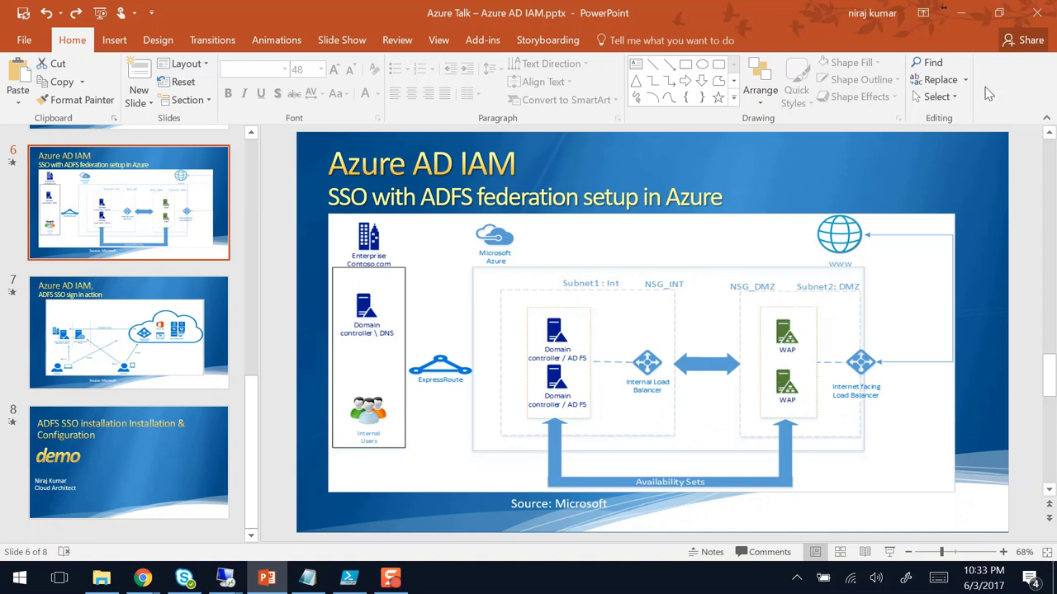
click(971, 26)
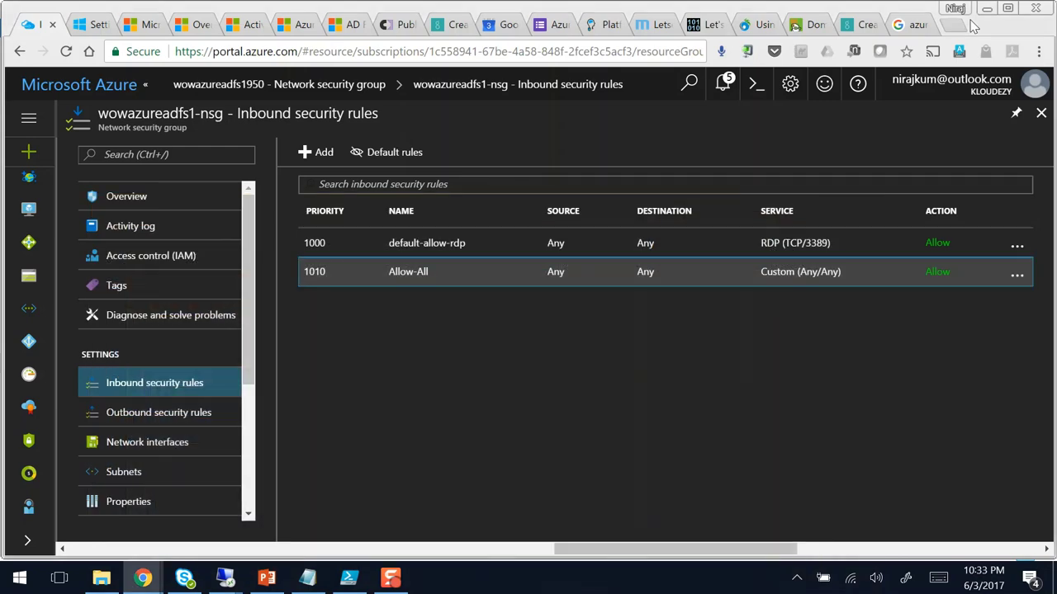
click(225, 580)
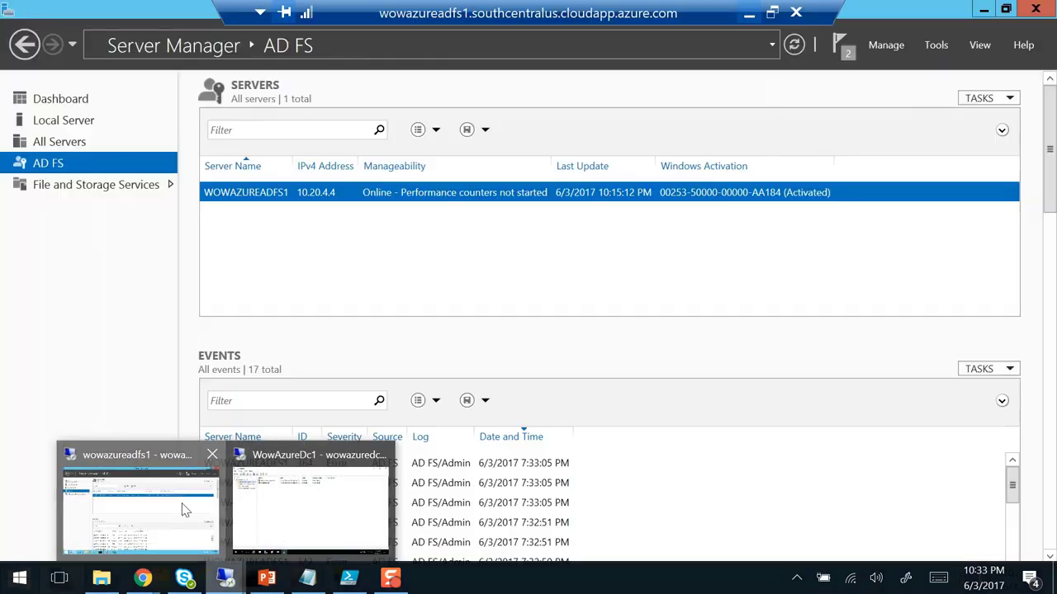
Step: Switch to the wowazureadfs1 remote session and open its Windows Start screen
click(184, 509)
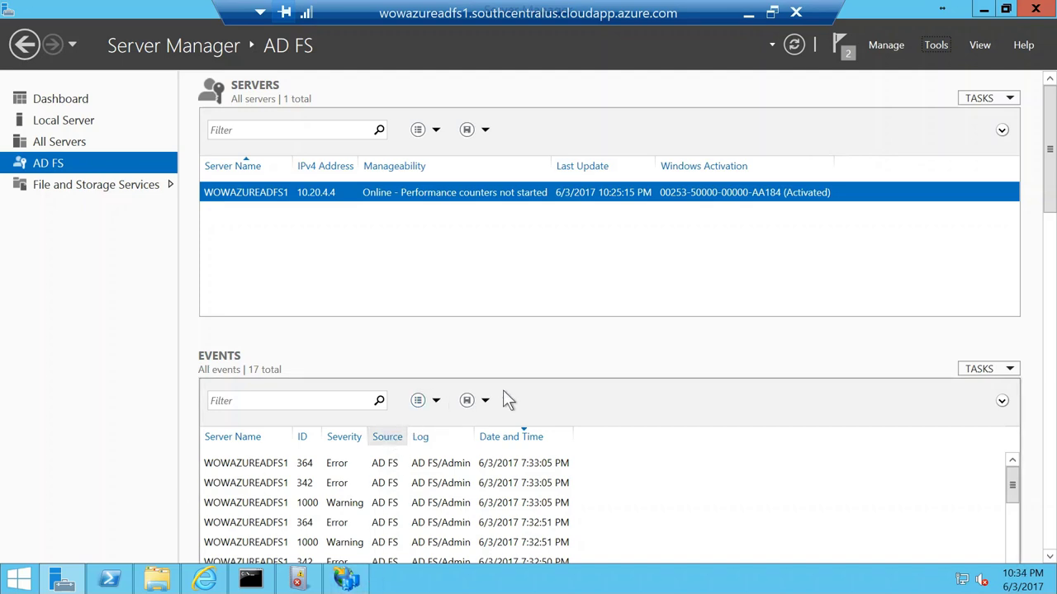
click(18, 580)
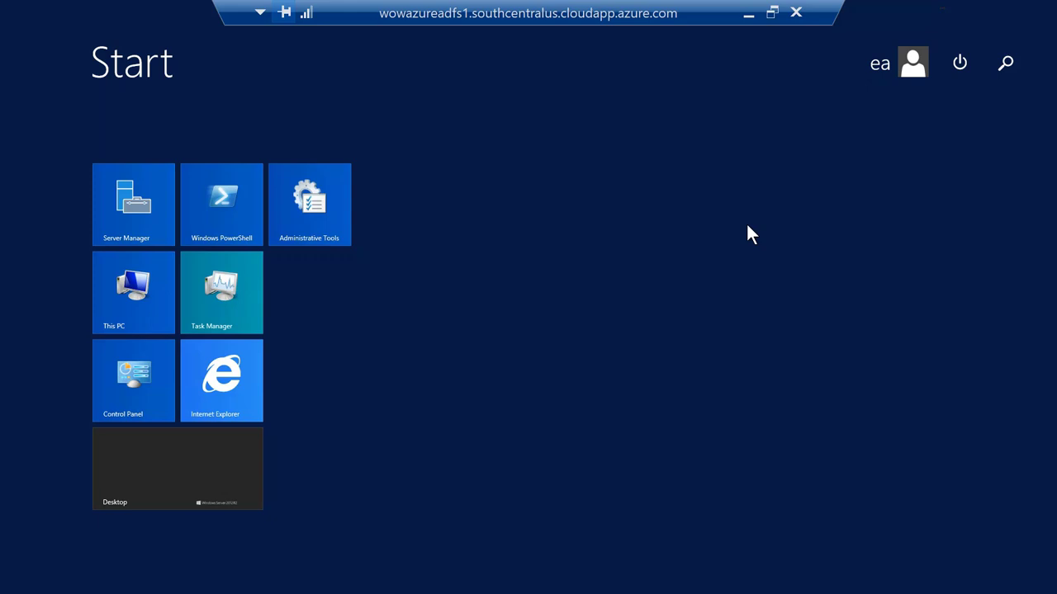
Step: Search 'conne' on the Start screen and launch Azure AD Connect
text(connect)
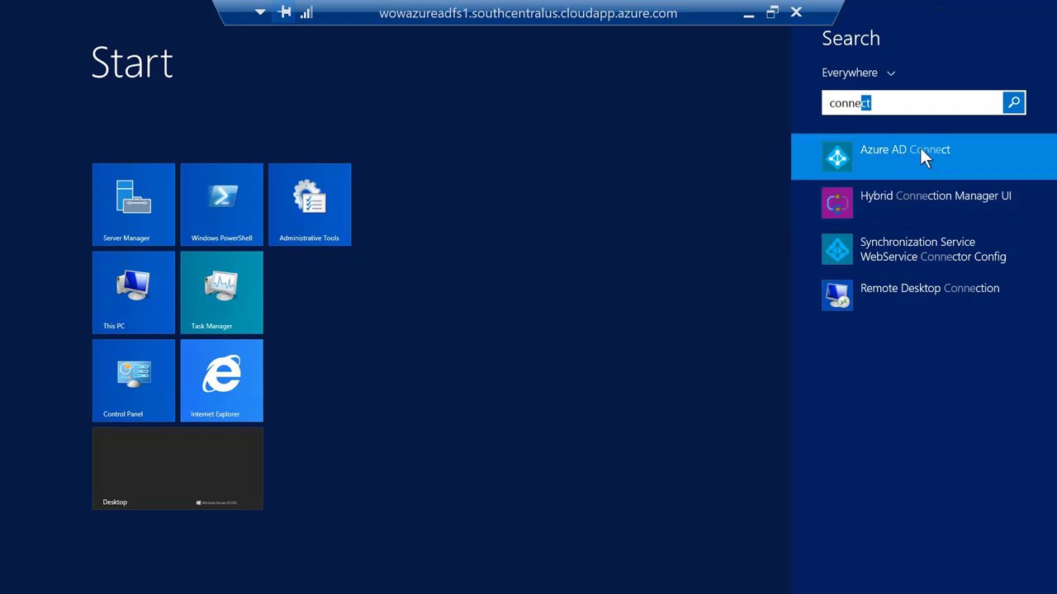
click(923, 157)
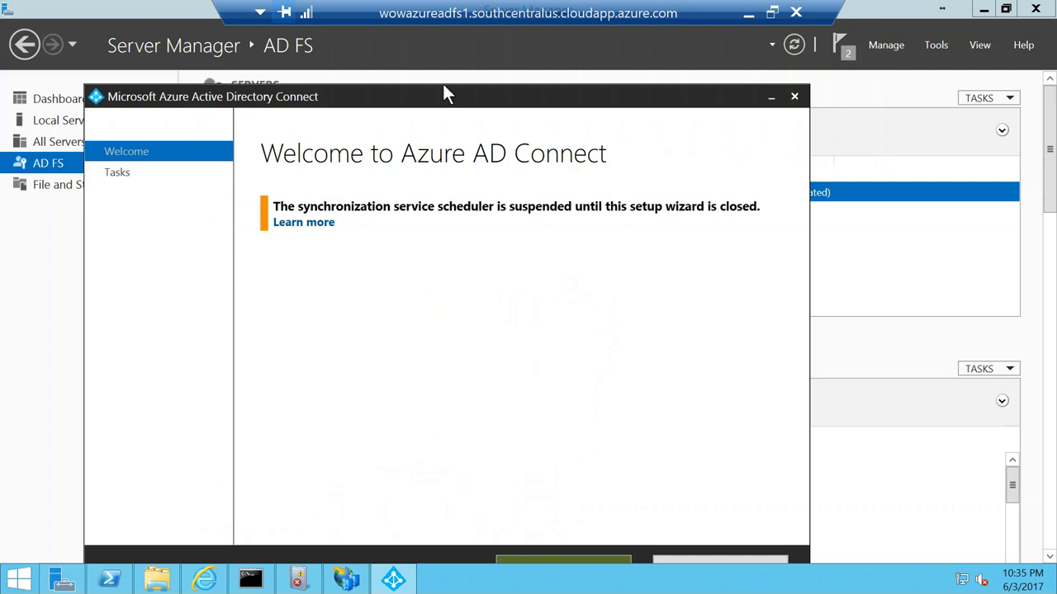
Step: Start the Change user sign-in task in Azure AD Connect and advance to Connect to Azure AD
drag(446, 104, 436, 75)
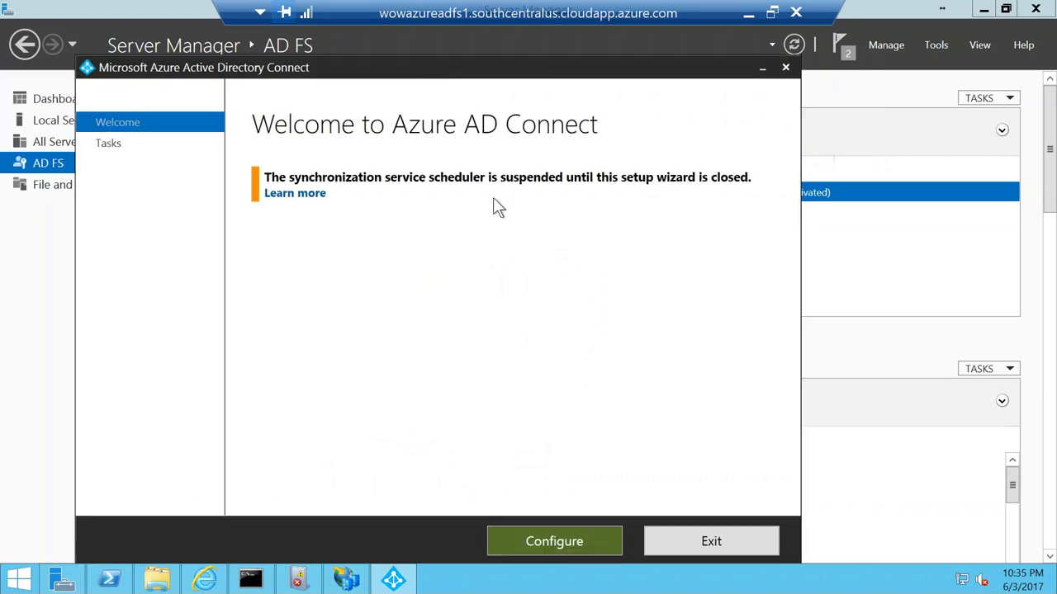
click(545, 544)
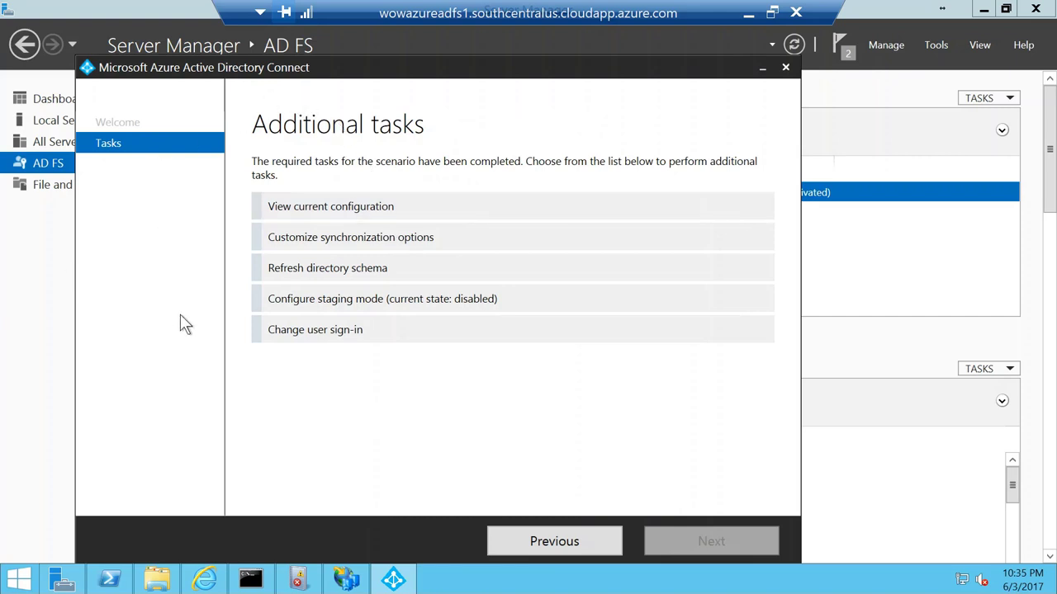
click(309, 340)
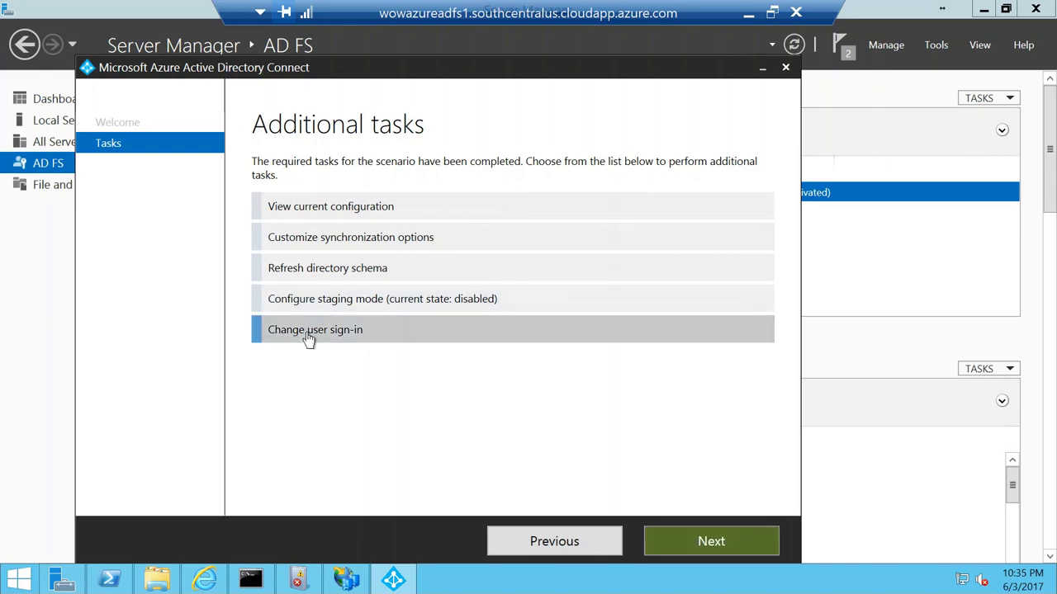
click(709, 544)
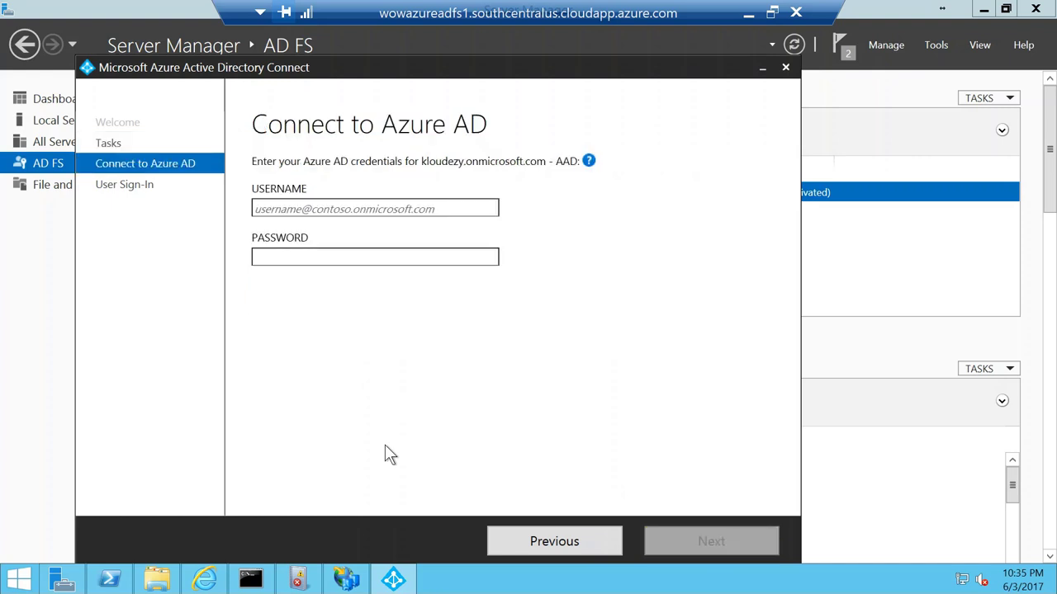
Step: Submit the kloudezy.onmicrosoft.com administrator's username and password, then minimise the remote session
click(307, 208)
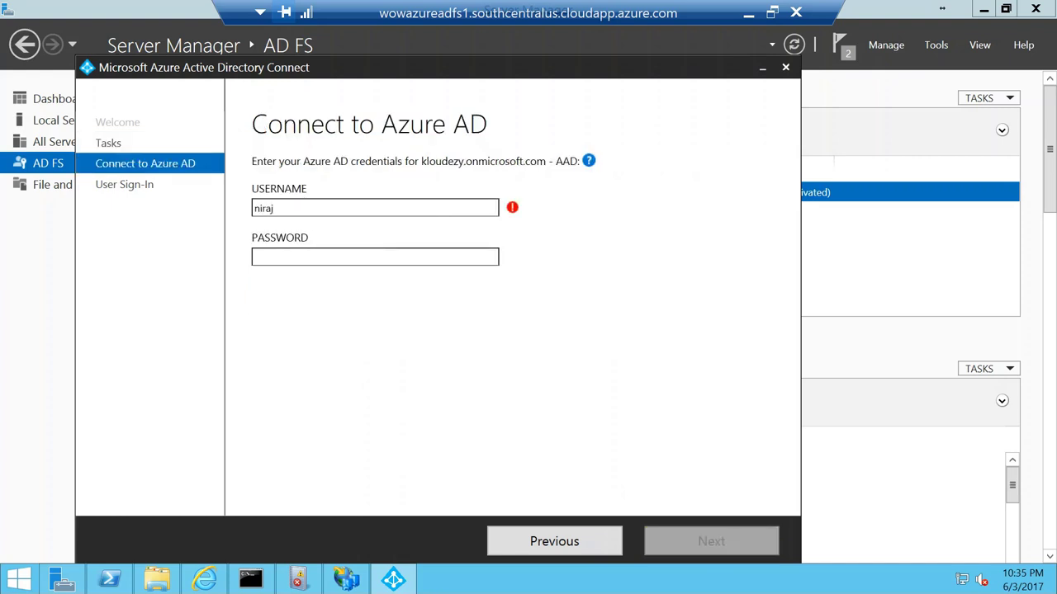
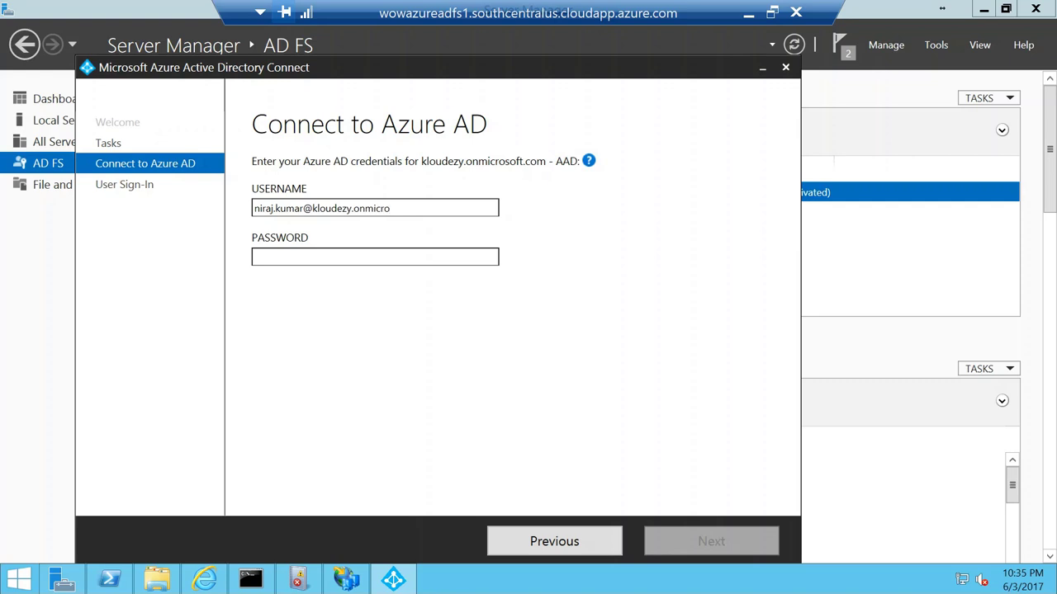
key(Tab)
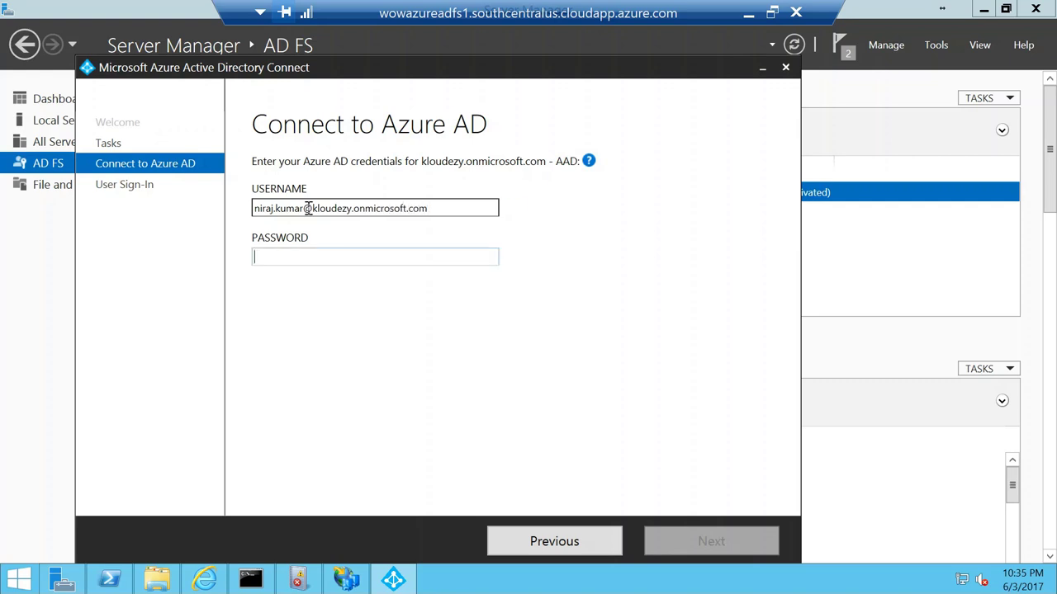
text(********)
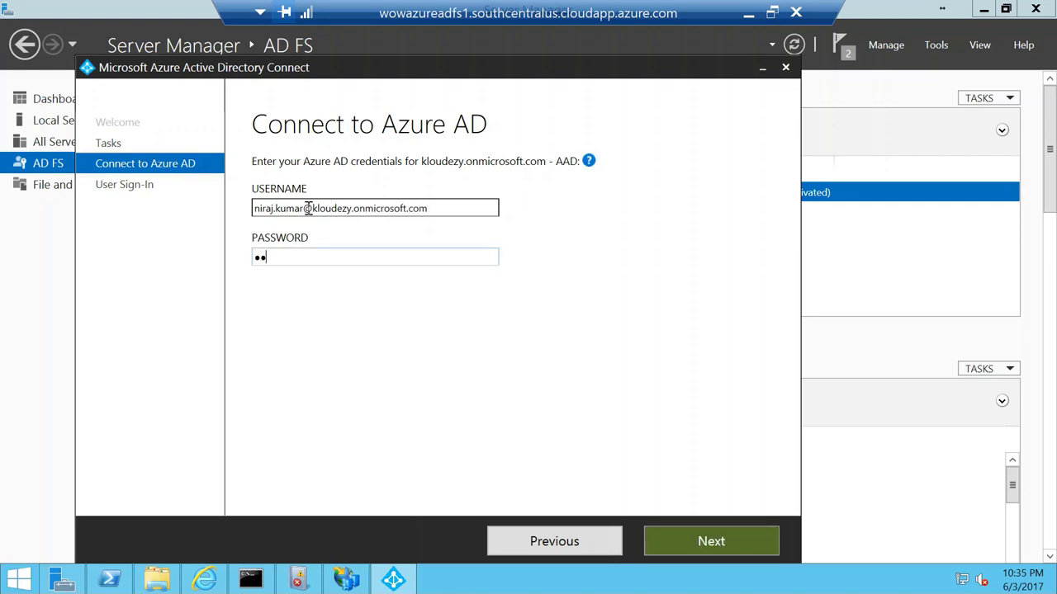
text(***)
click(715, 542)
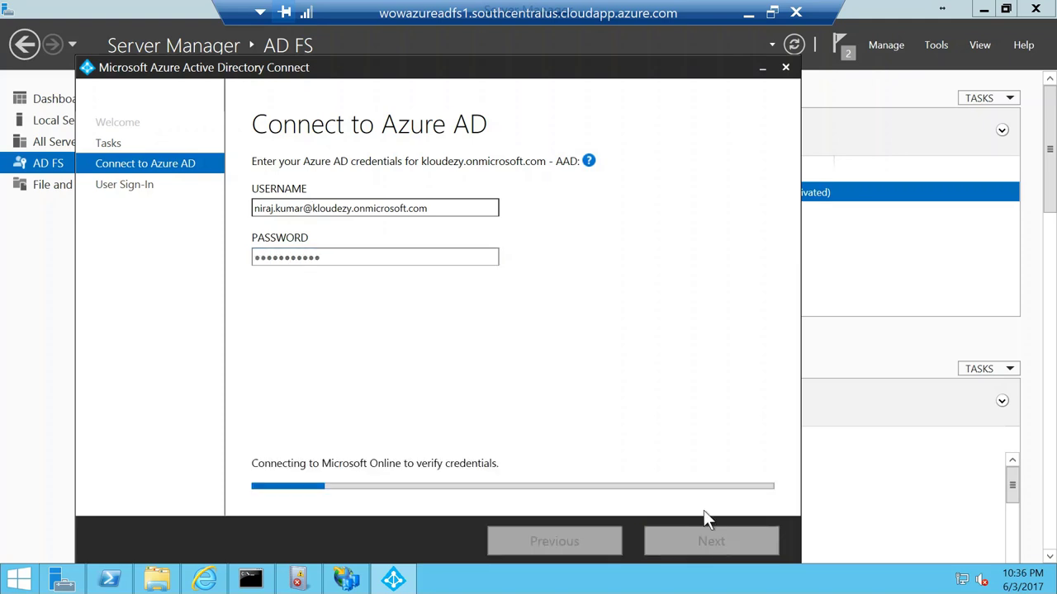
click(748, 13)
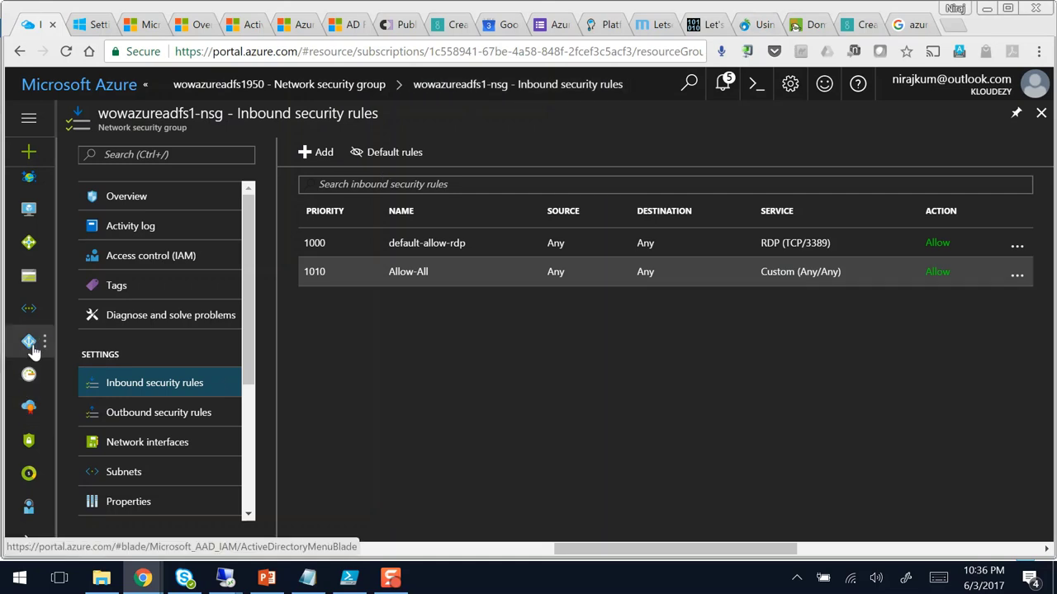
Step: Open the Azure AD Connect status page under Azure Active Directory
click(34, 349)
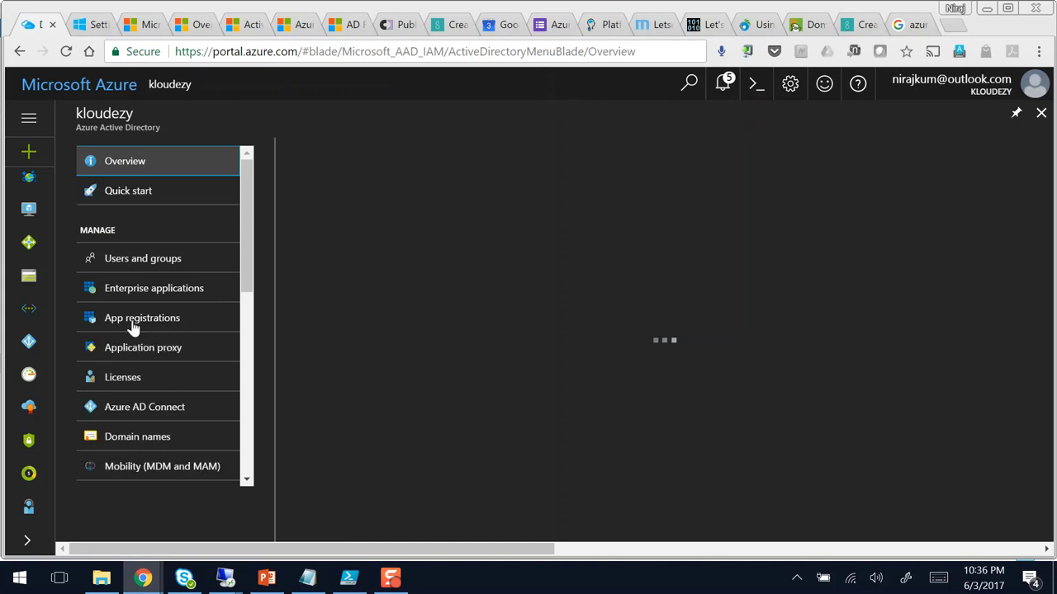
click(133, 324)
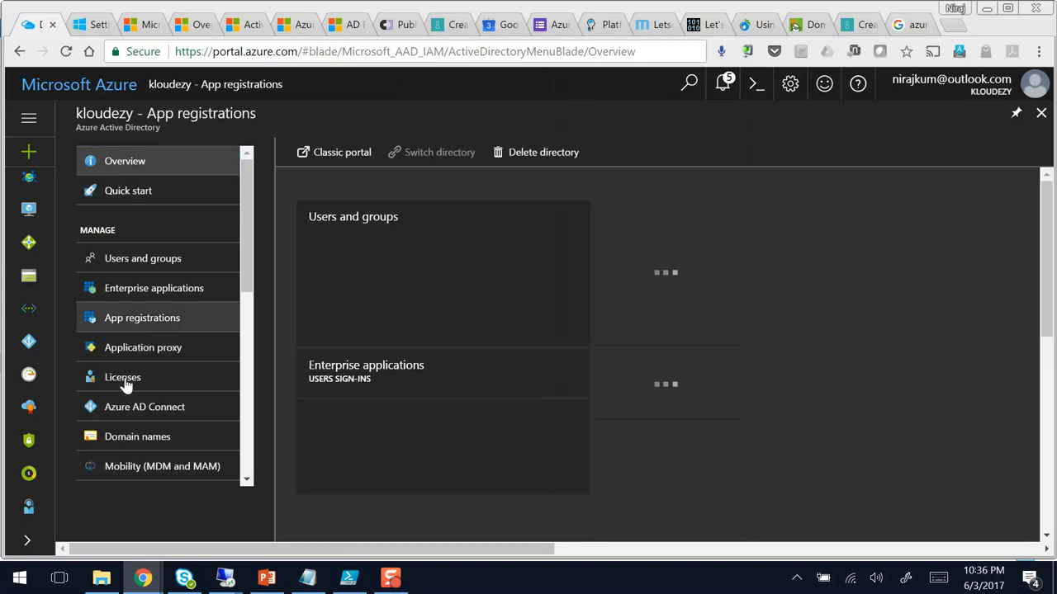
click(126, 413)
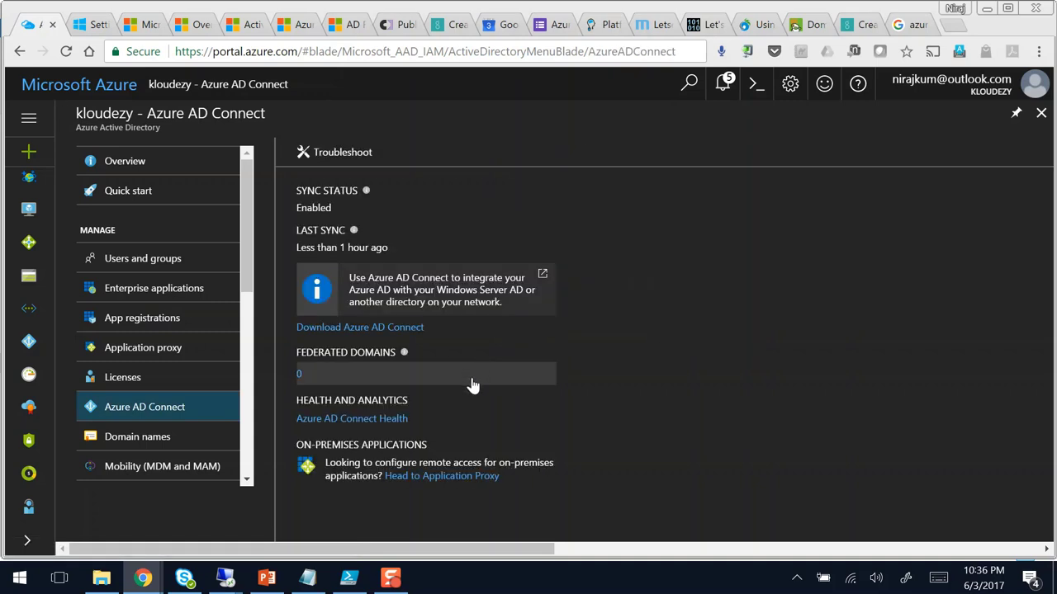
Step: Draw an arrow pointing at the Federated Domains count of 0
mouse_move(331, 363)
mouse_down()
mouse_move(277, 364)
mouse_move(327, 374)
mouse_up()
key(Escape)
drag(301, 374, 390, 350)
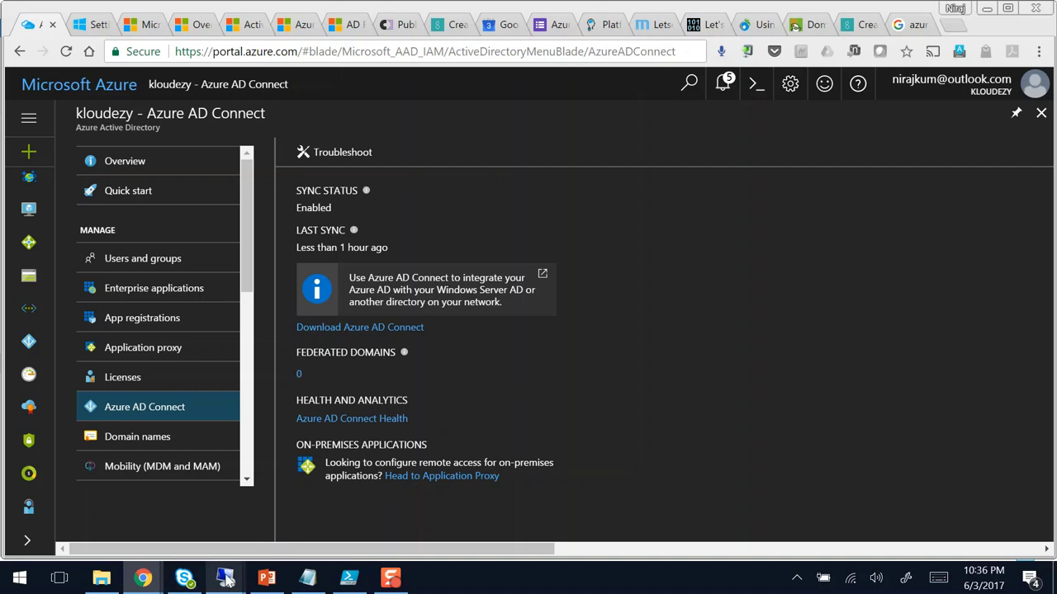
Step: Back in the remote session, select Federation with AD FS and choose Use an existing AD FS farm
mouse_move(226, 580)
click(171, 499)
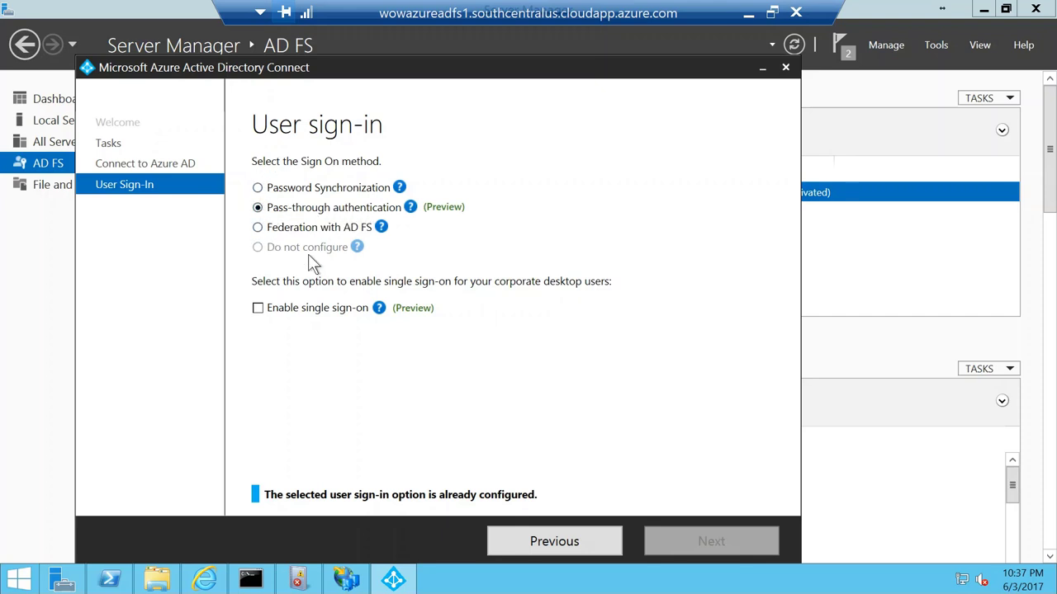
click(259, 229)
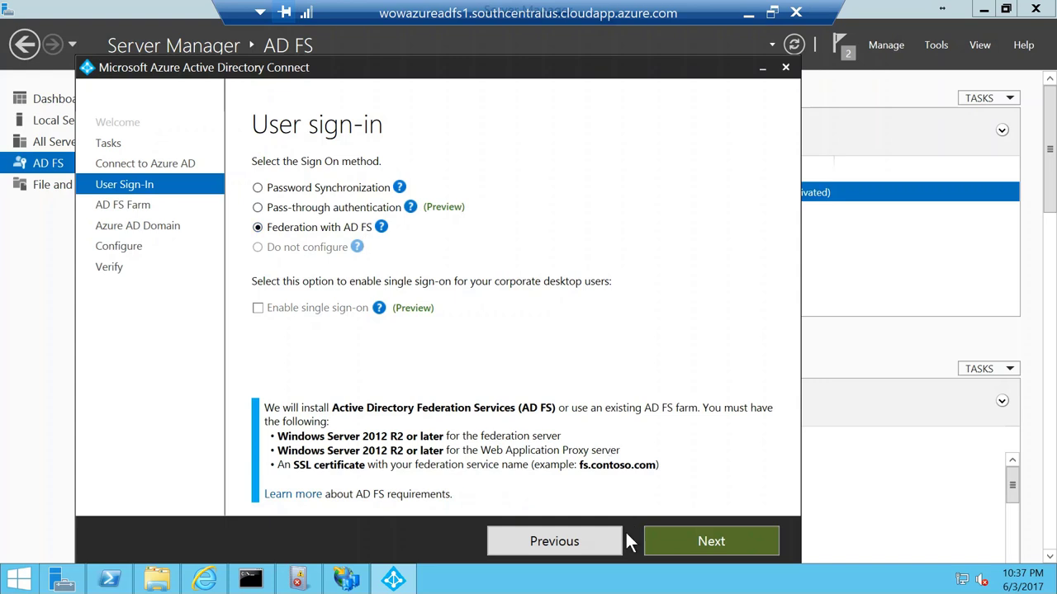
click(697, 545)
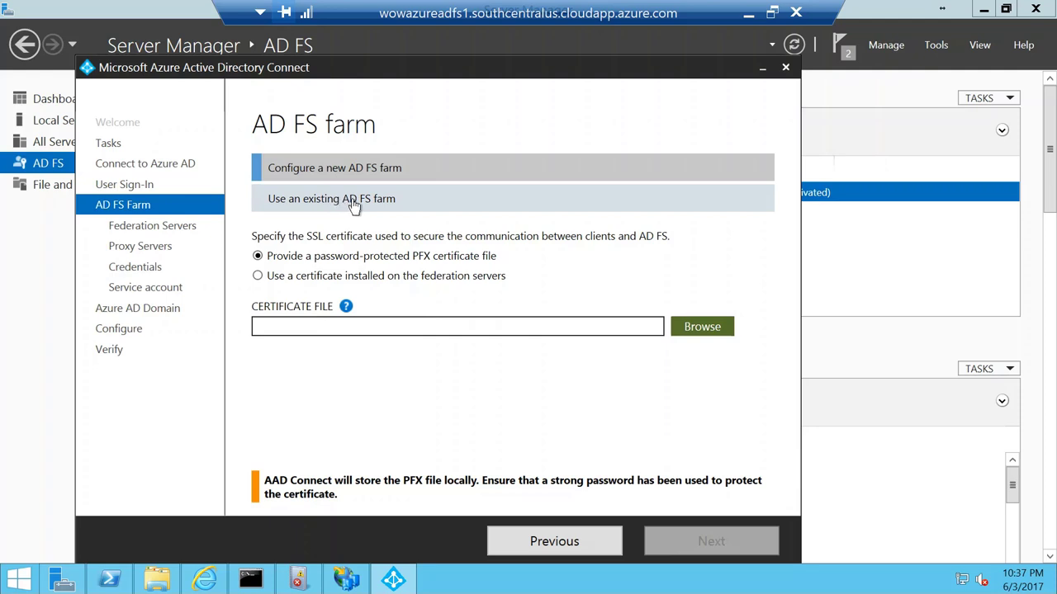
click(376, 203)
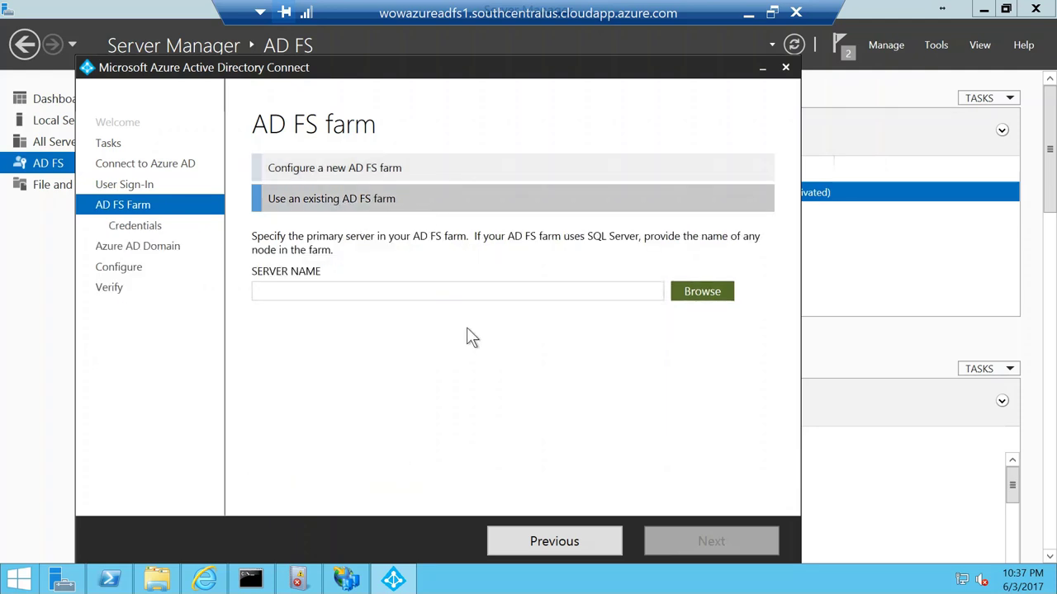
Step: Set wowazureadfs1.wowazure.local as the farm's primary server via Browse, then start farm validation
click(389, 288)
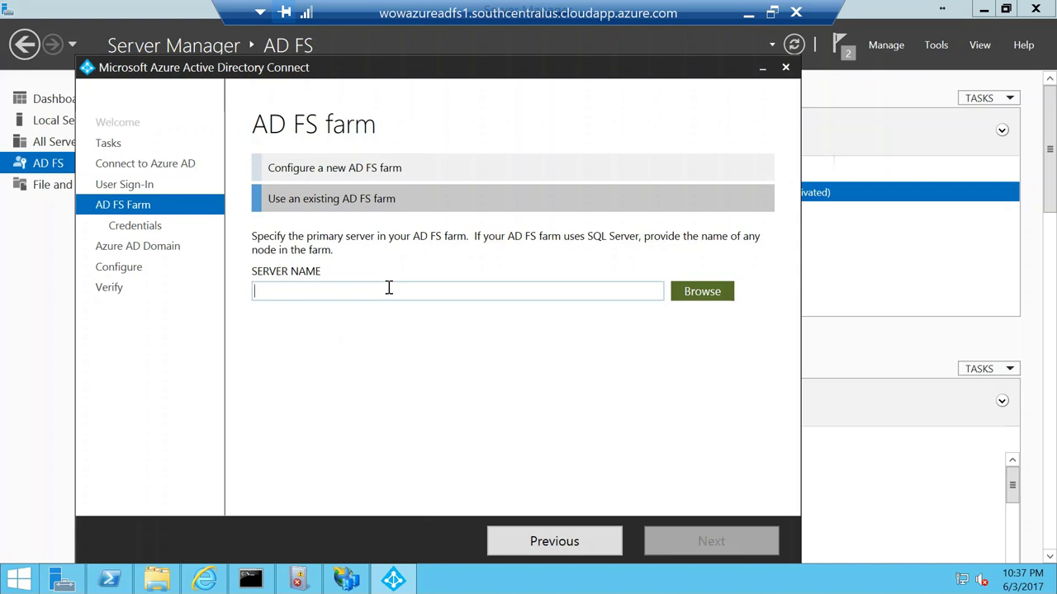
text(wowazure)
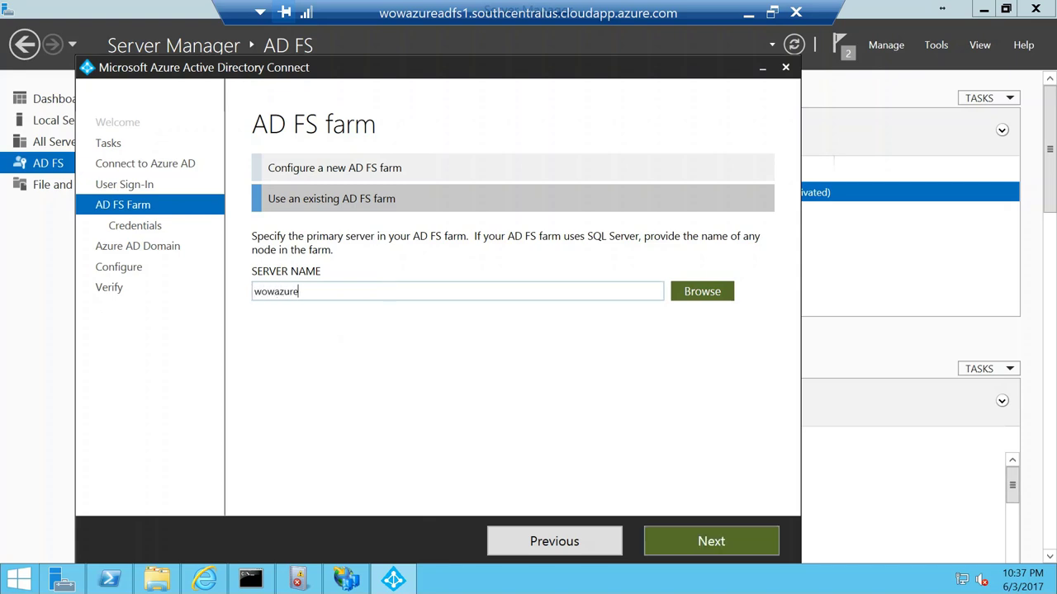
text(adfs1)
click(691, 300)
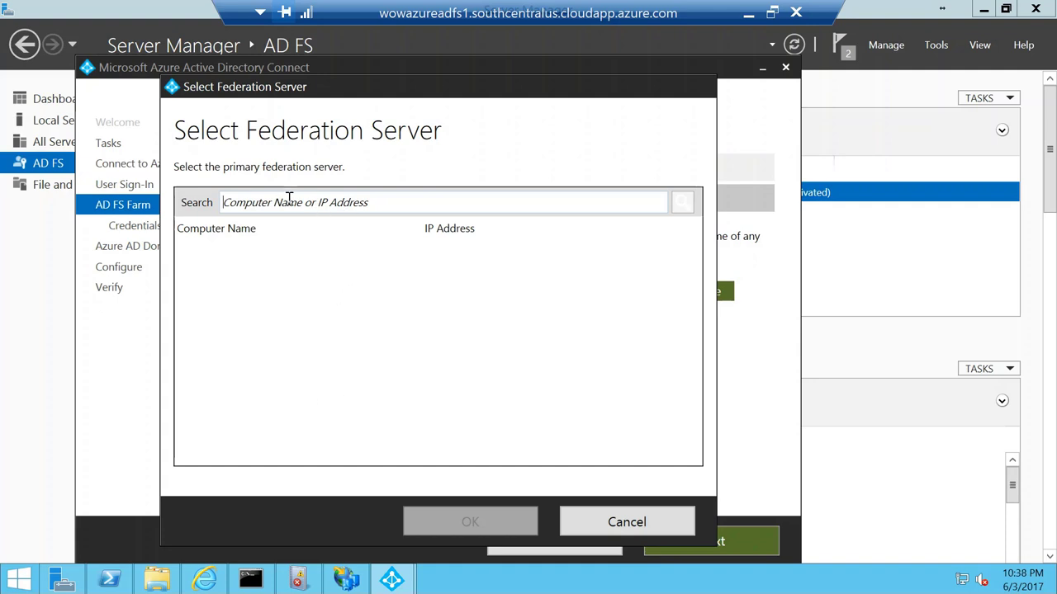
text(wow)
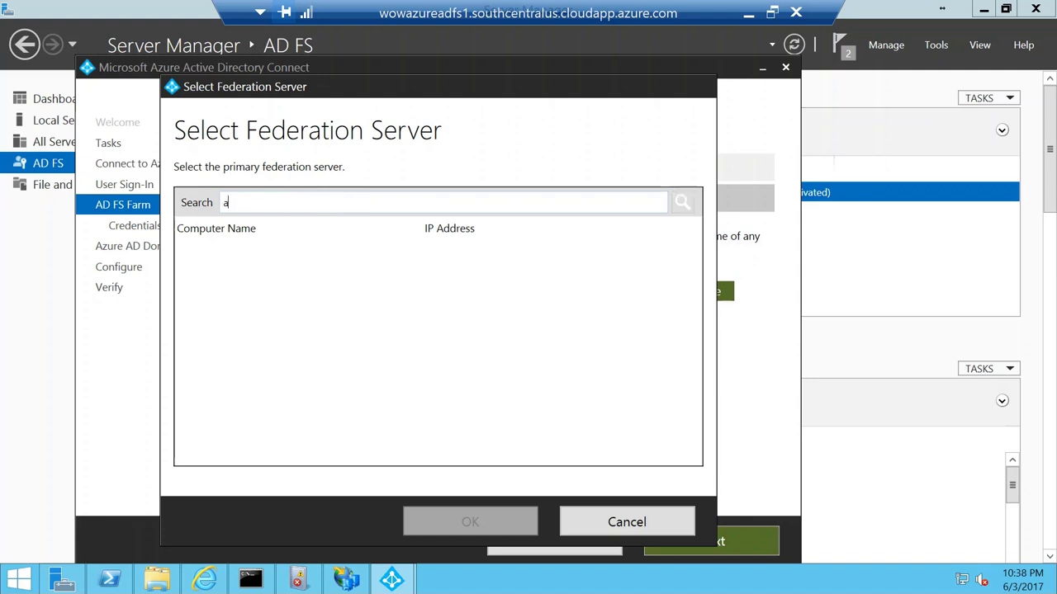
key(BackSpace)
key(BackSpace)
key(BackSpace)
text(wowazureadfs1)
click(683, 203)
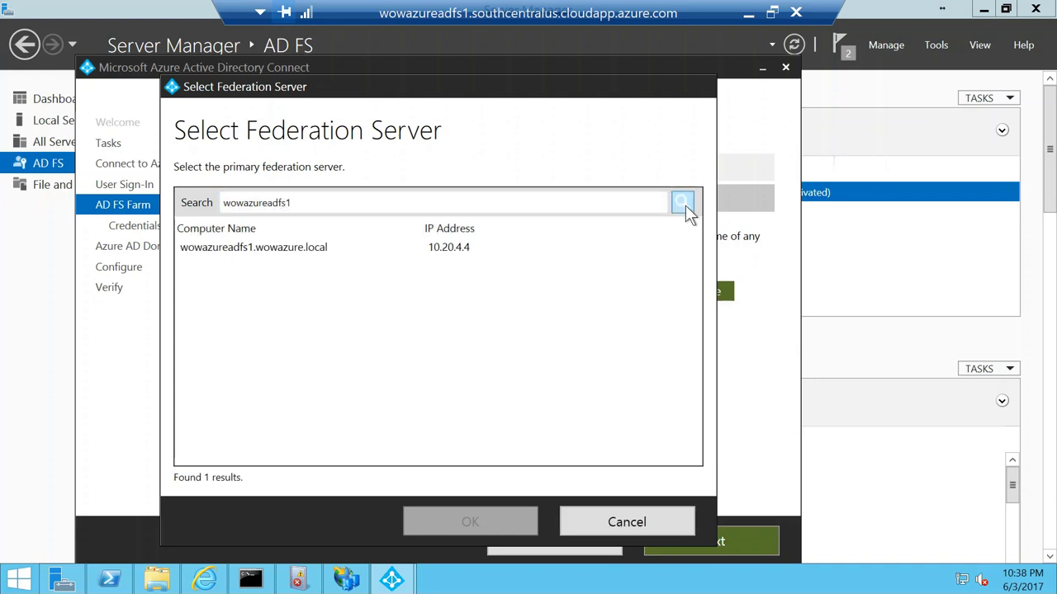
click(295, 250)
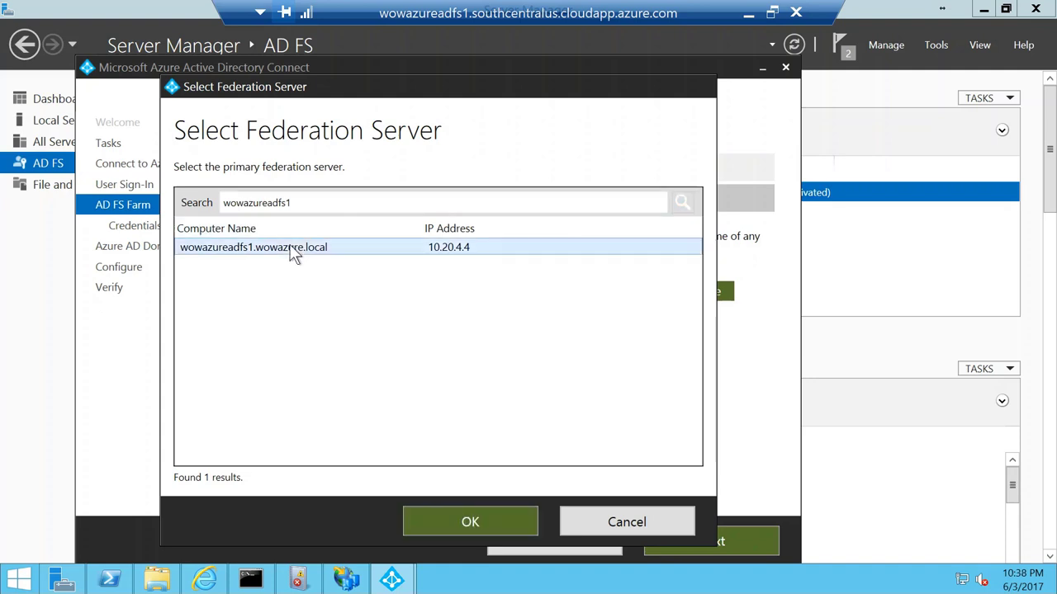
click(482, 521)
click(692, 543)
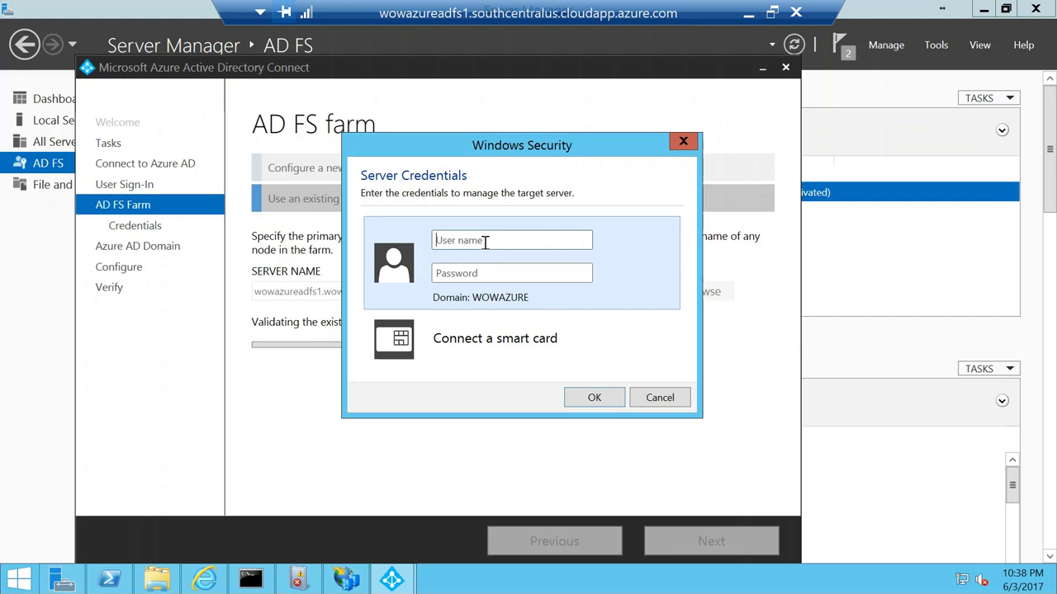
Step: Submit the server management user name and password, then minimise the remote session
text(ea)
click(435, 273)
text(••••••••)
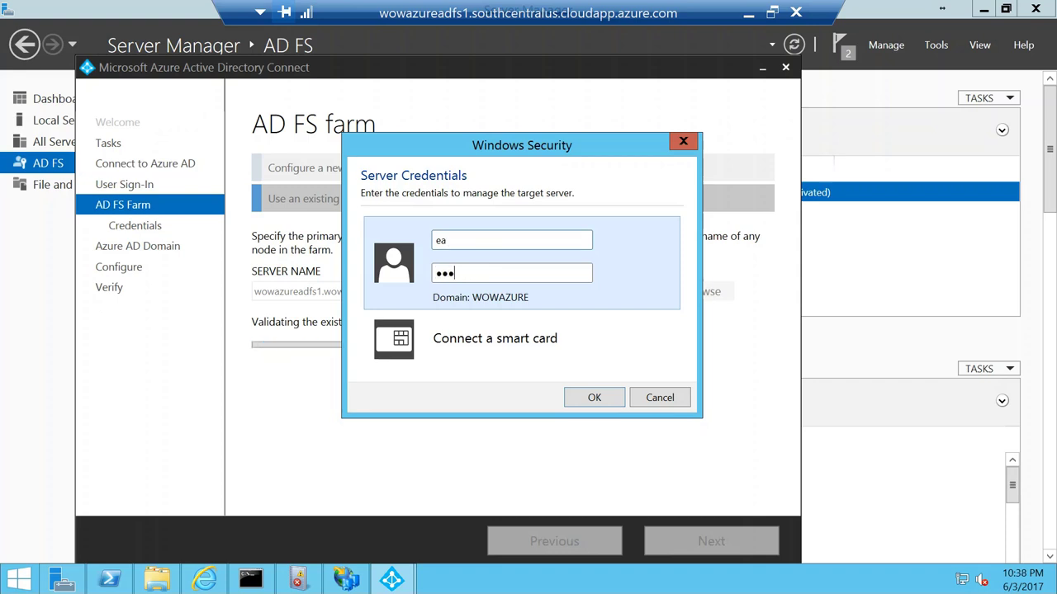
text(••••)
click(591, 398)
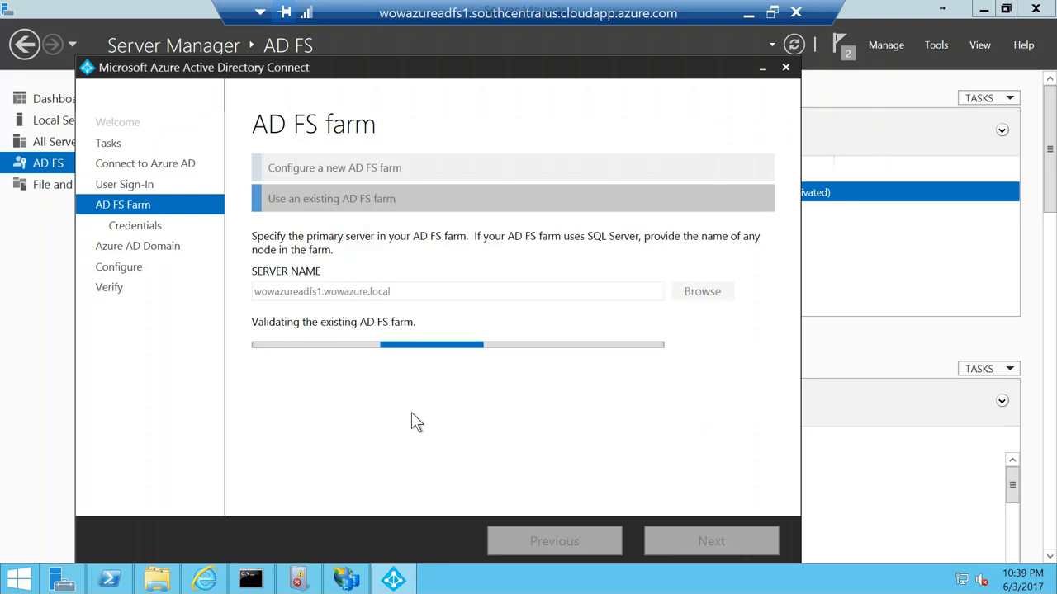
click(748, 12)
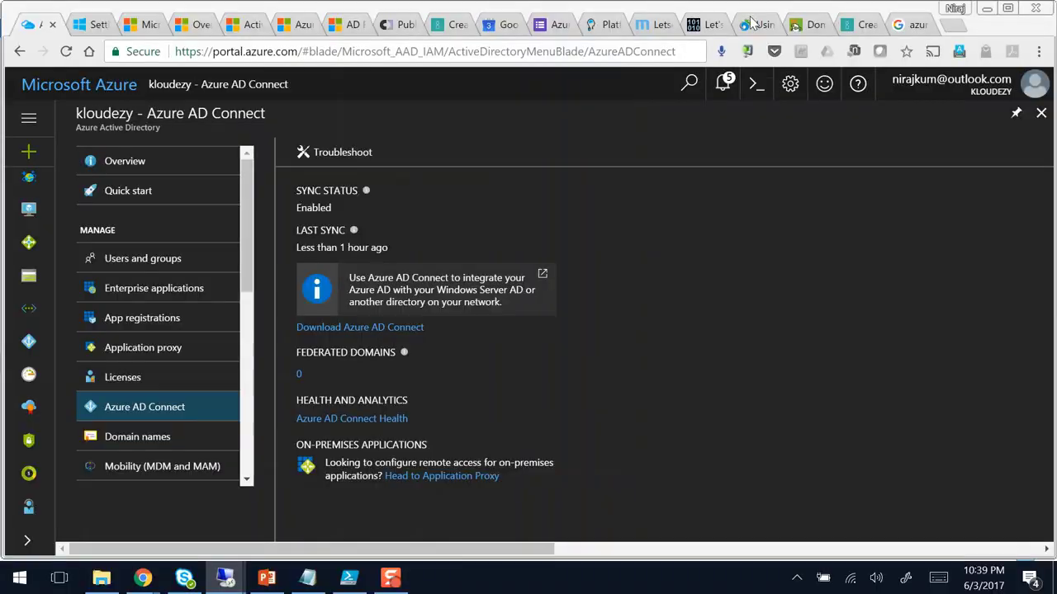
Step: Open the PowerShell PKI project page in the browser's pspki tab
click(349, 578)
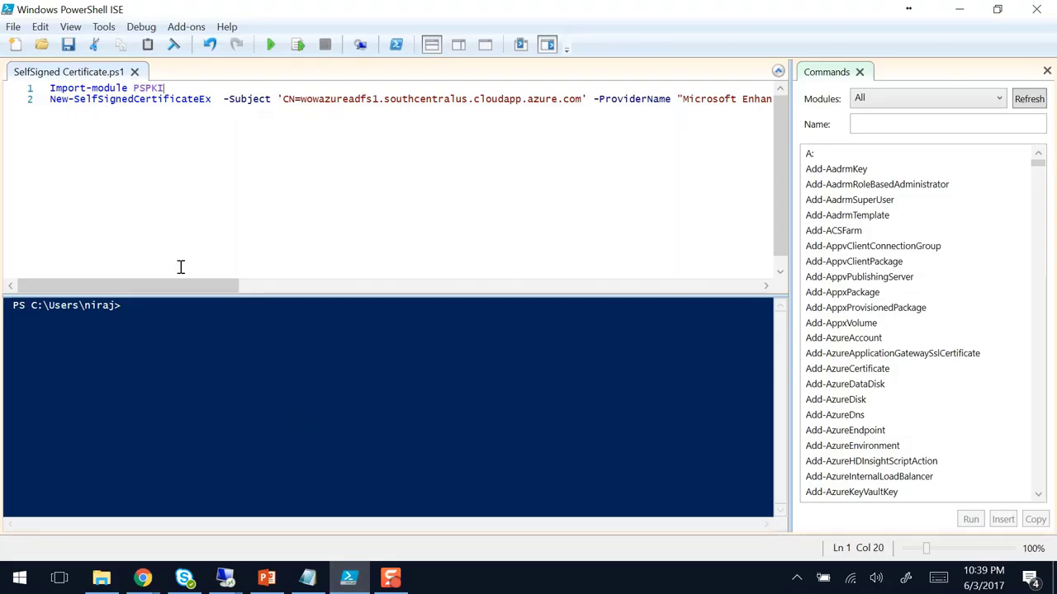
mouse_move(143, 578)
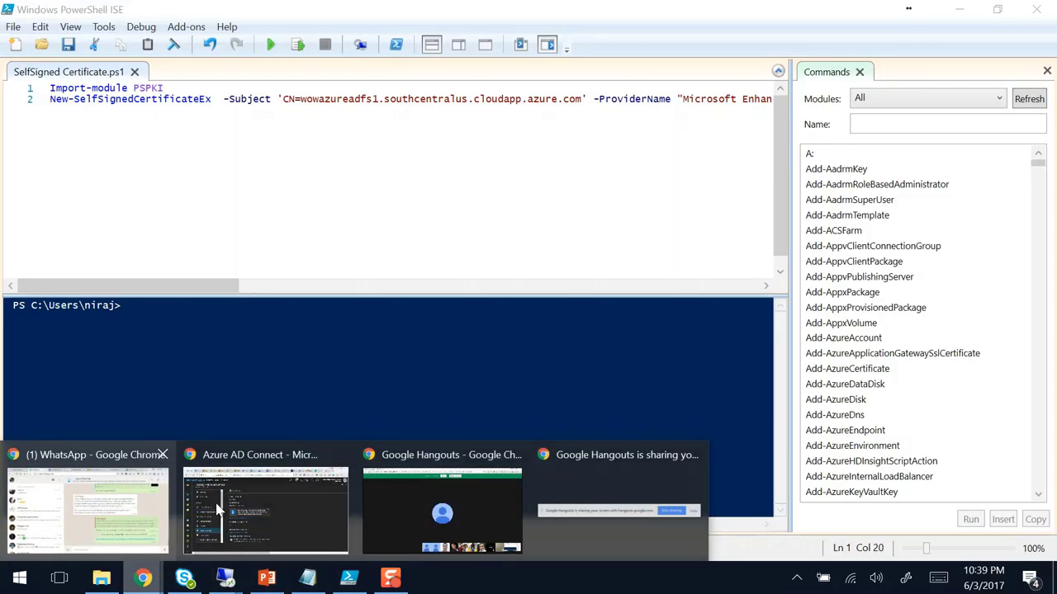
click(248, 496)
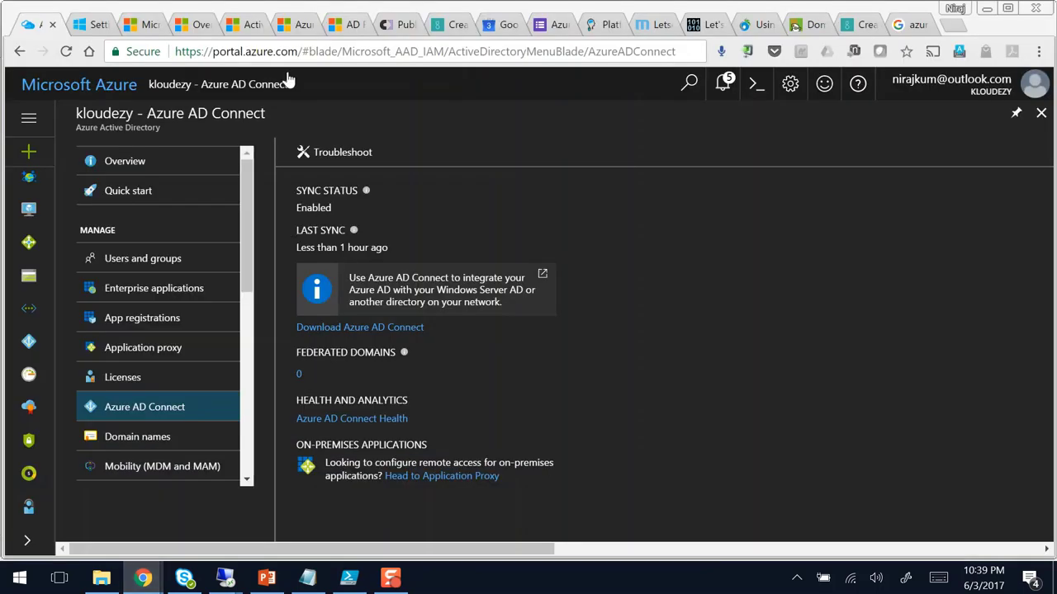
click(399, 25)
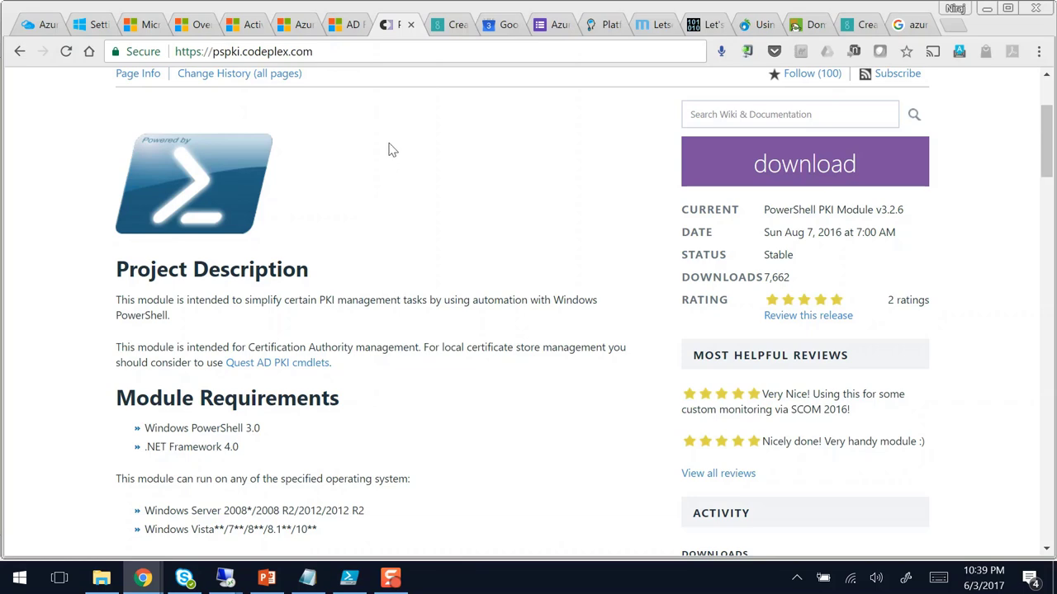
Step: Highlight the CN= subject name on line 2 of the certificate script, then minimise ISE
click(350, 578)
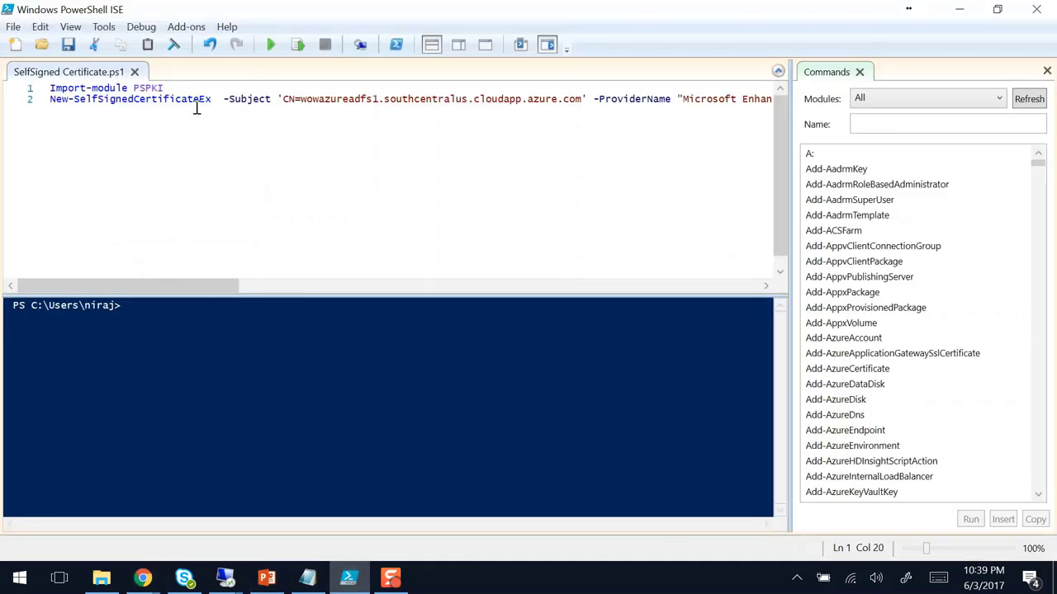
drag(177, 289, 113, 267)
drag(287, 99, 583, 104)
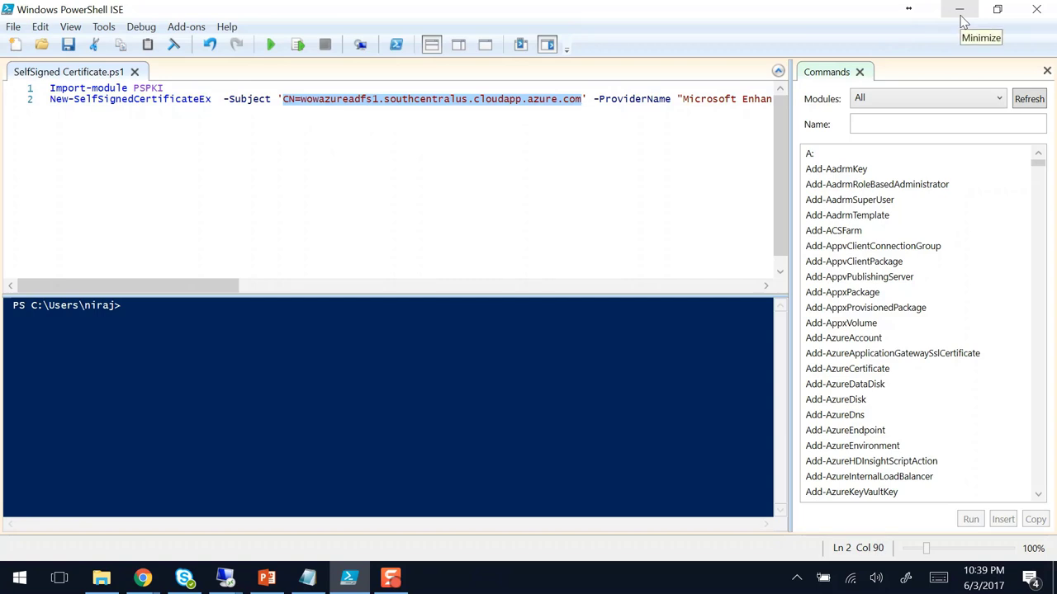
click(302, 99)
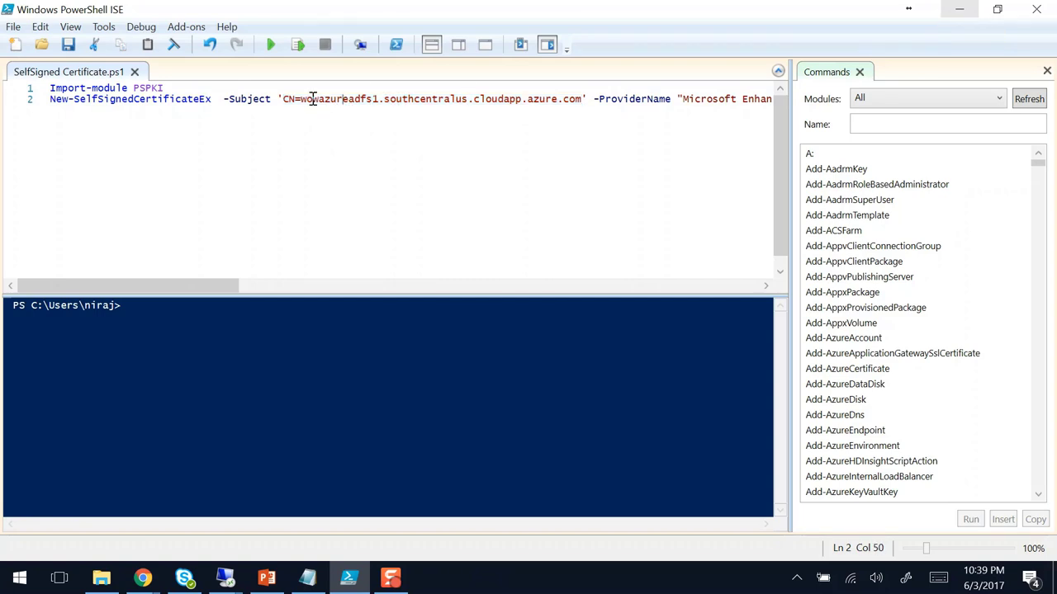
drag(313, 99, 579, 99)
click(410, 100)
click(965, 11)
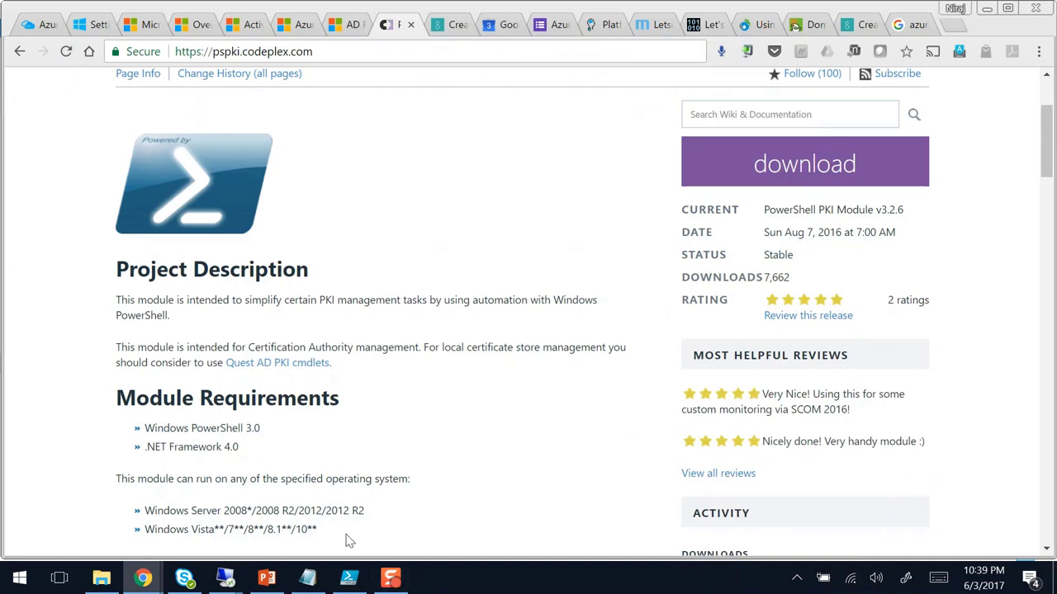
Step: Enter the wowazure domain administrator's user name and password in Azure AD Connect and submit
mouse_move(225, 578)
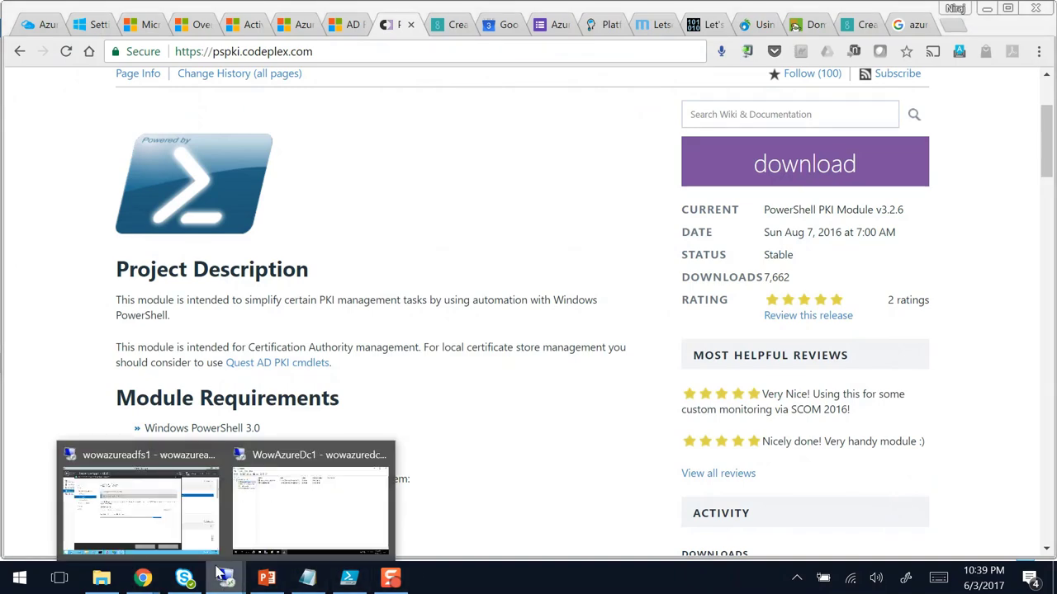
click(231, 537)
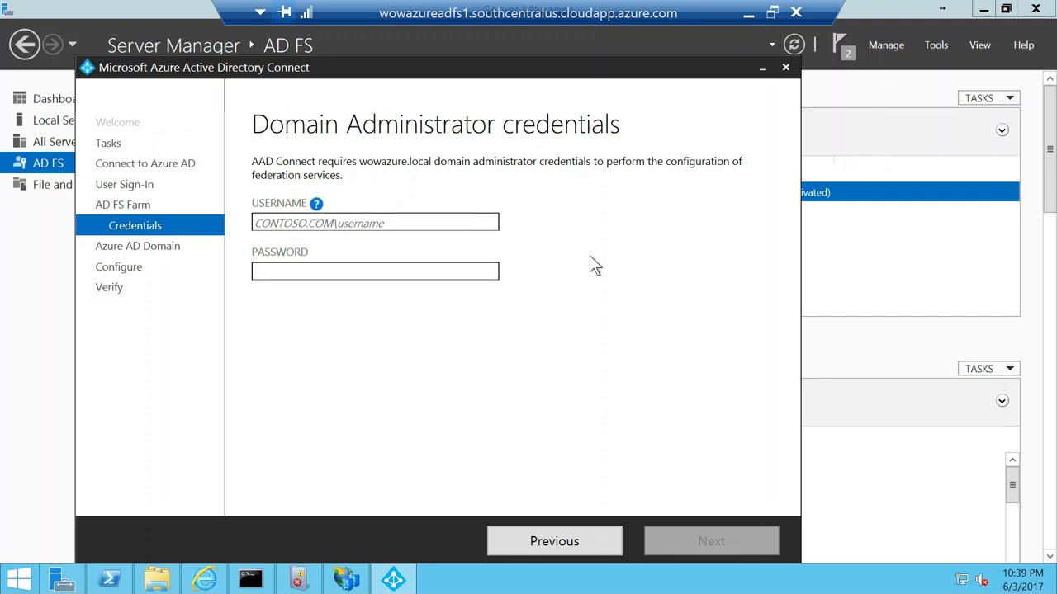
text(wow)
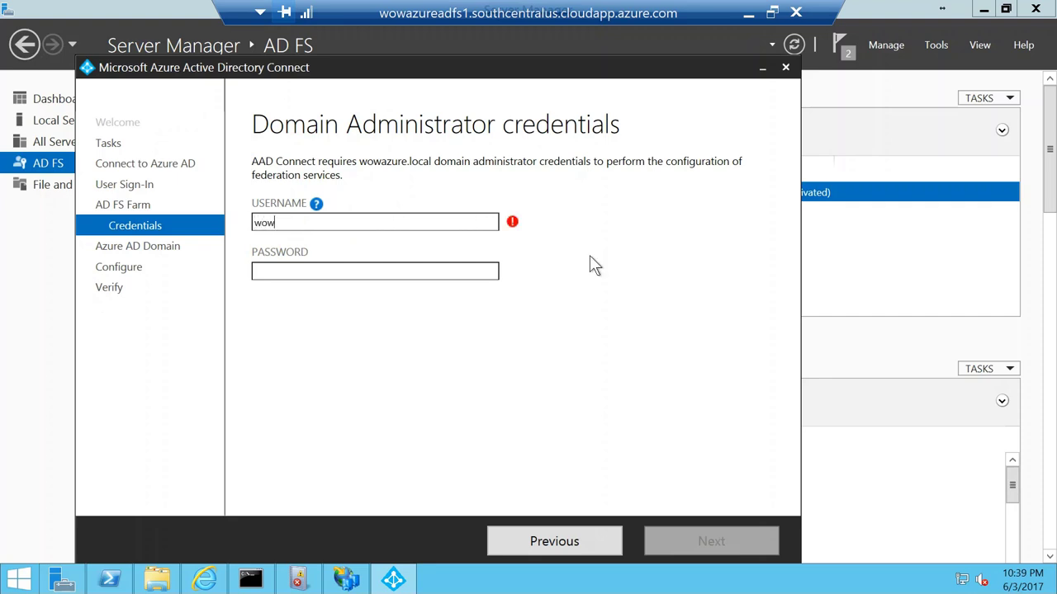
text(azure\ea)
key(Tab)
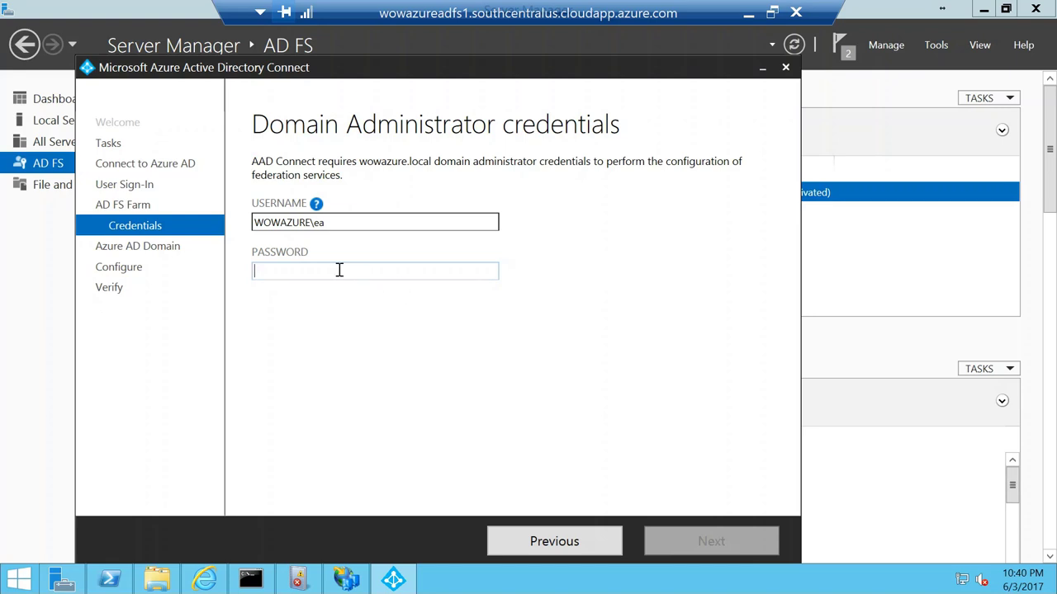
text(********)
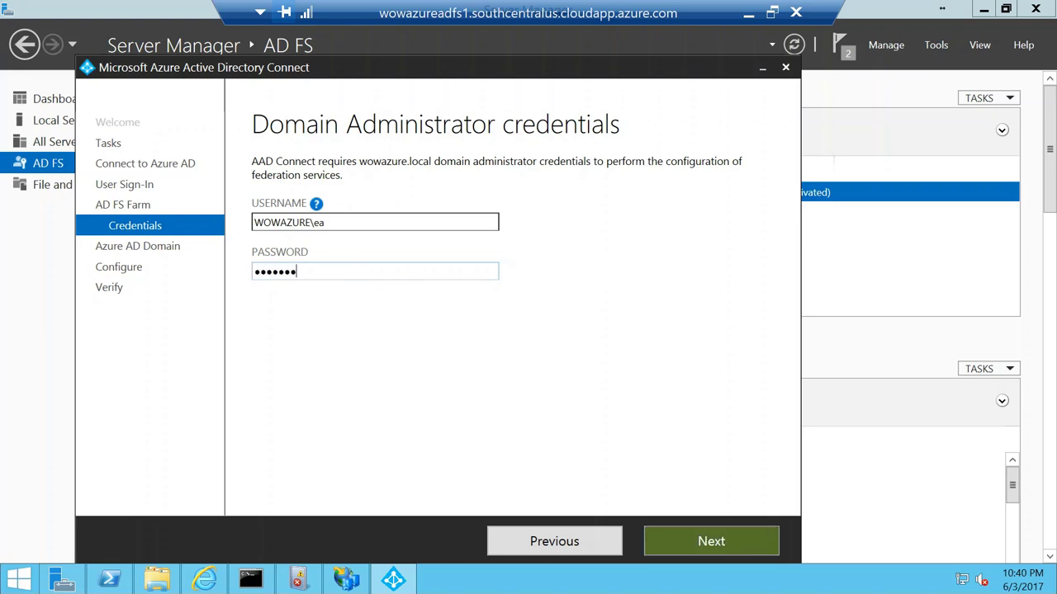
text(****)
click(695, 544)
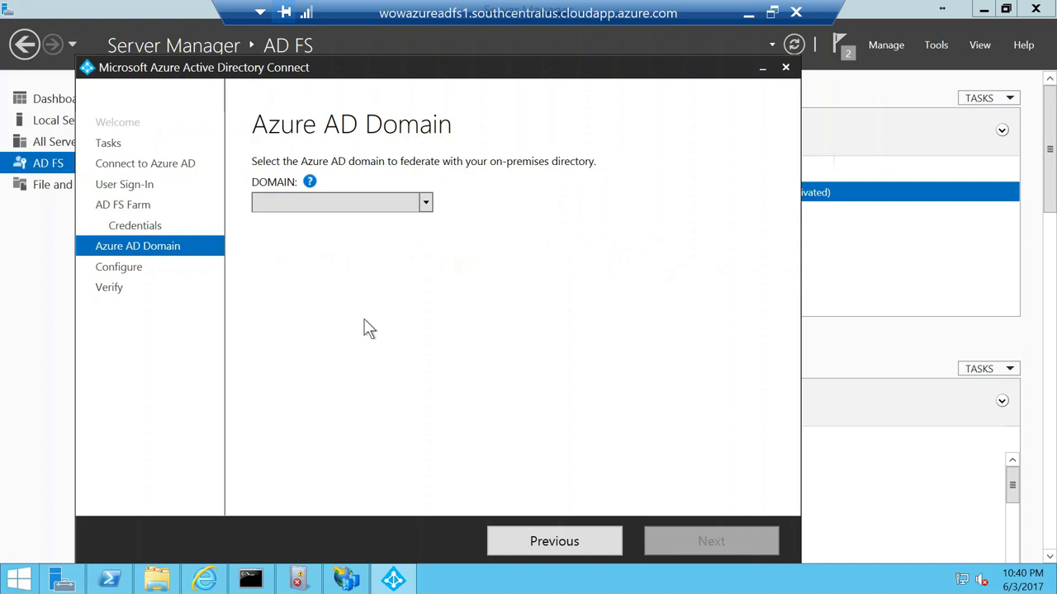
Step: Choose kloudezy.com from the Azure AD domain list and continue to Ready to configure
click(423, 206)
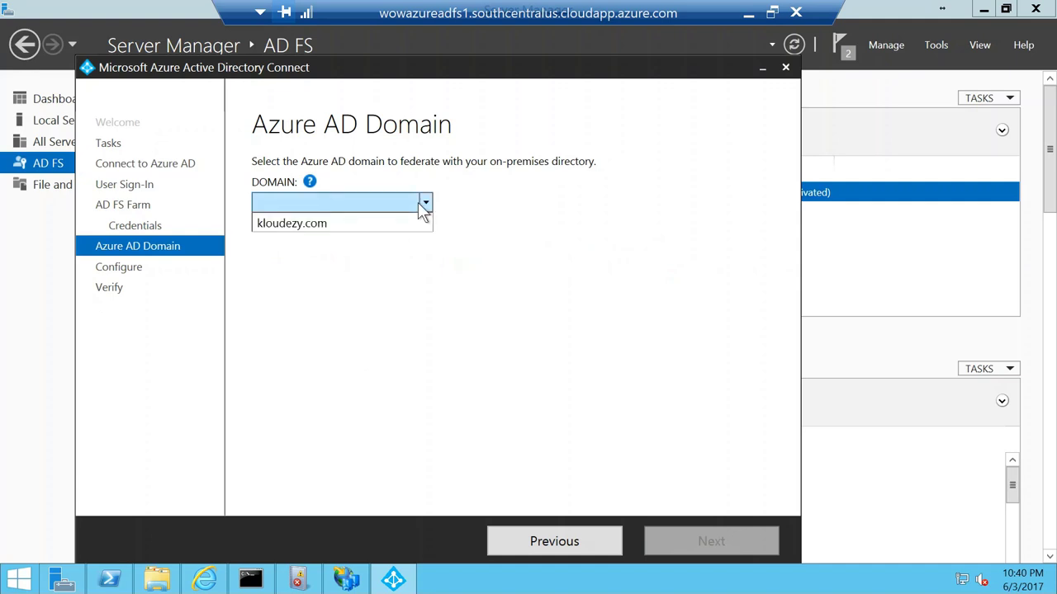
click(304, 225)
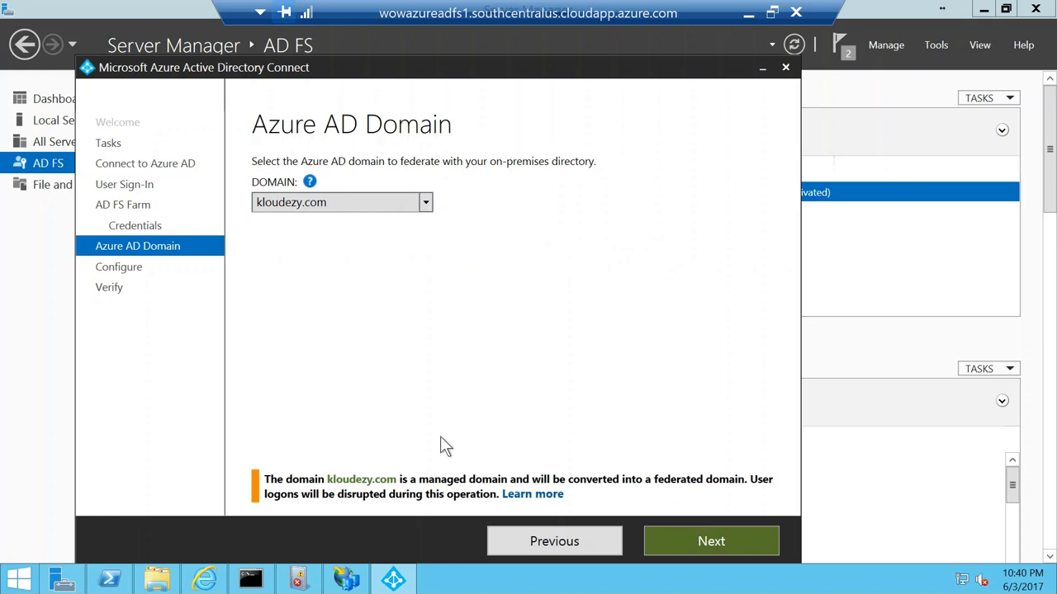
click(696, 543)
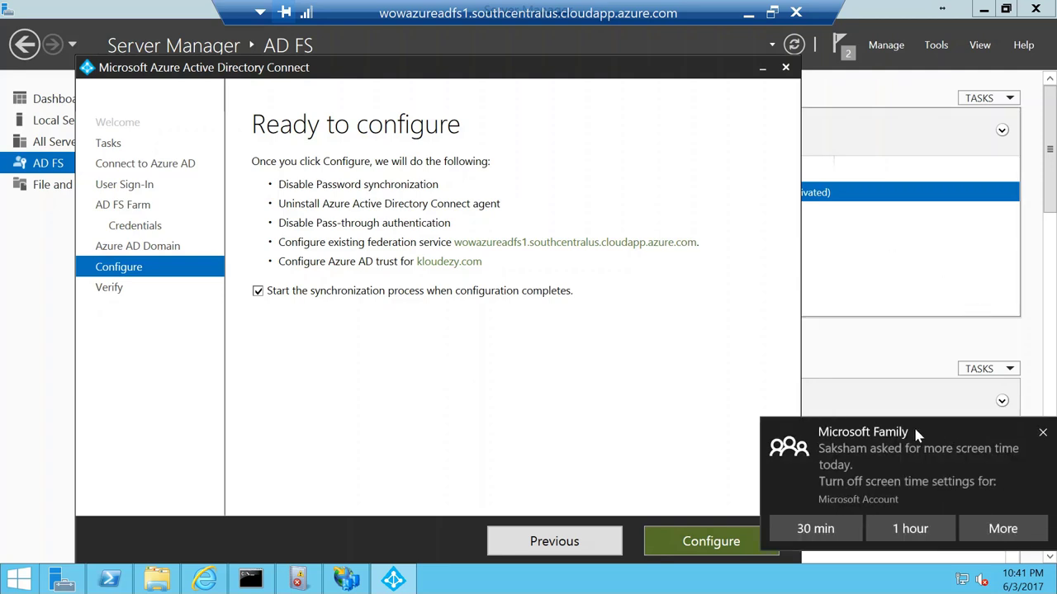
Step: Start the federation configuration and dismiss the Microsoft Family notification
click(718, 541)
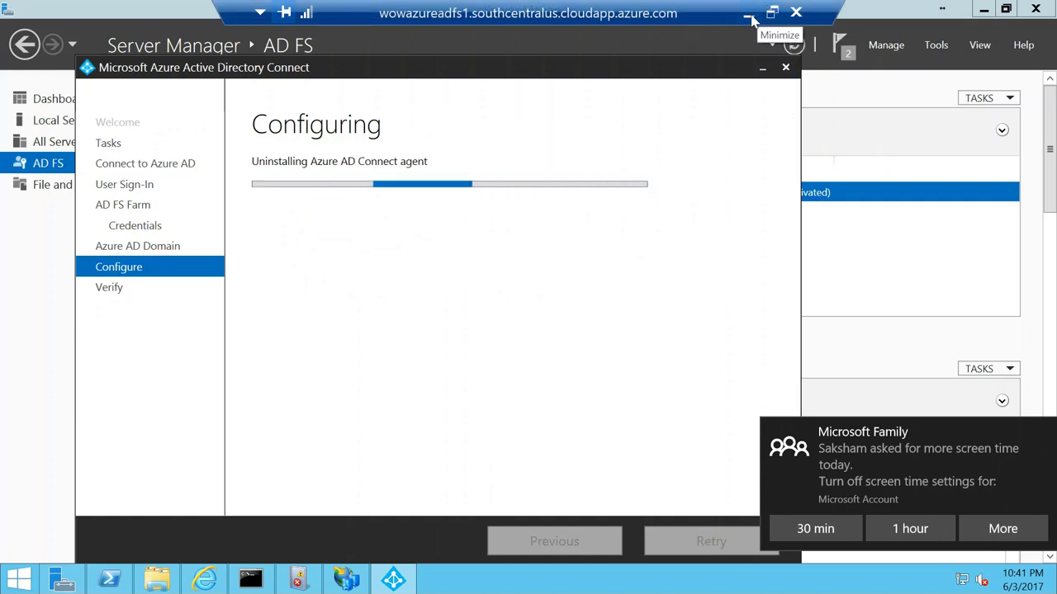
click(1040, 431)
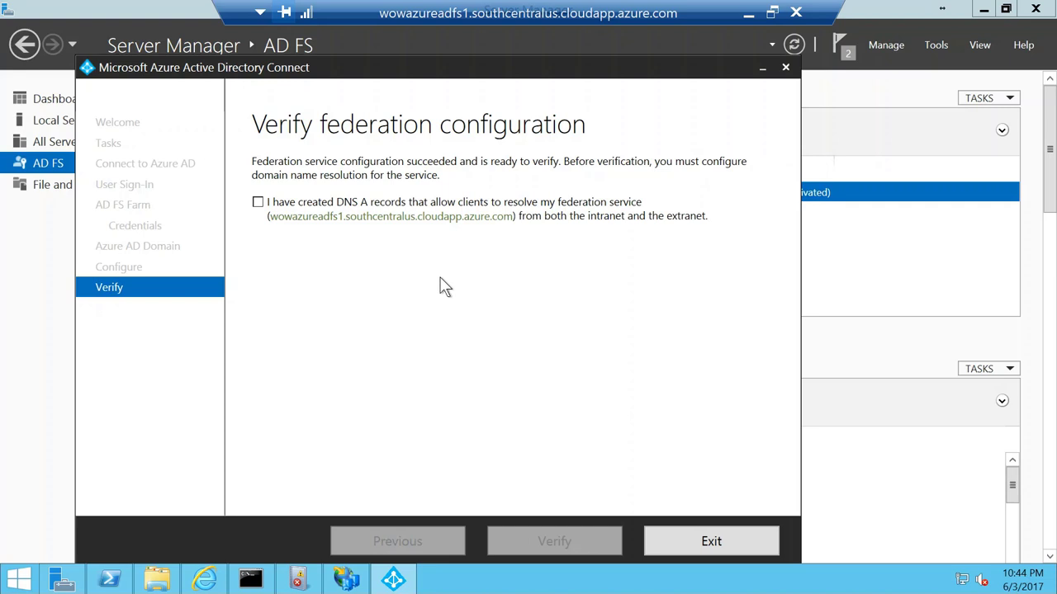
Step: Resolve wowazureadfs1.southcentralus.cloudapp.azure.com with nslookup and mark the returned address 13.85.67.133
click(257, 203)
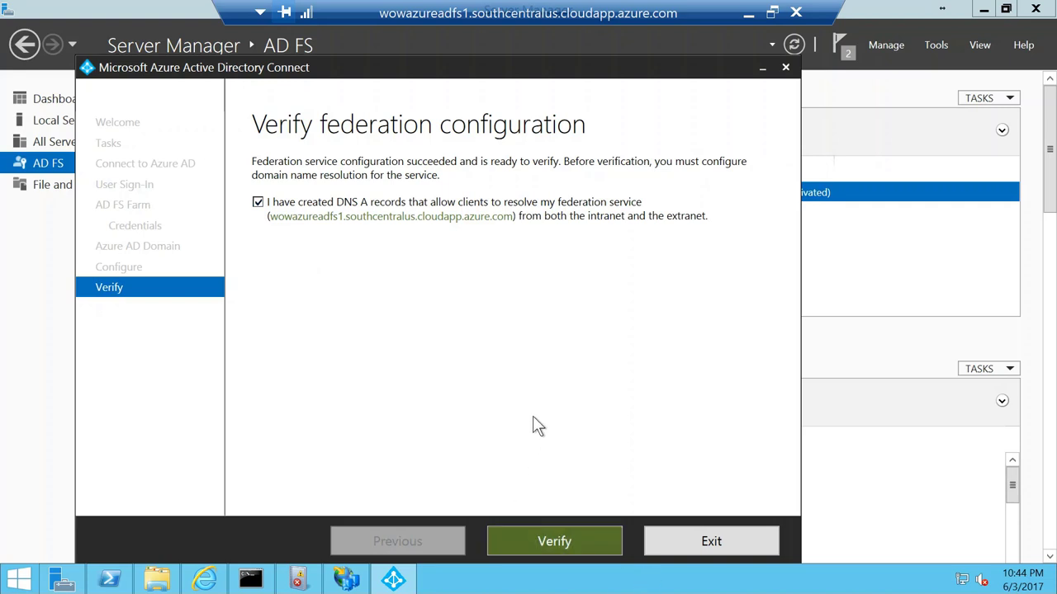
click(255, 580)
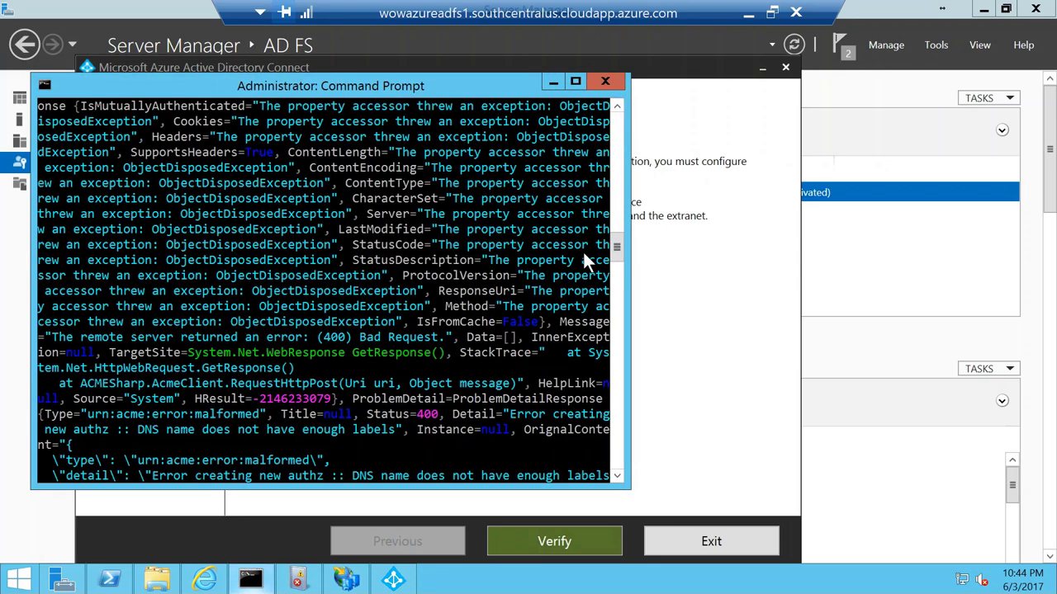
scroll(592, 262, up, 3)
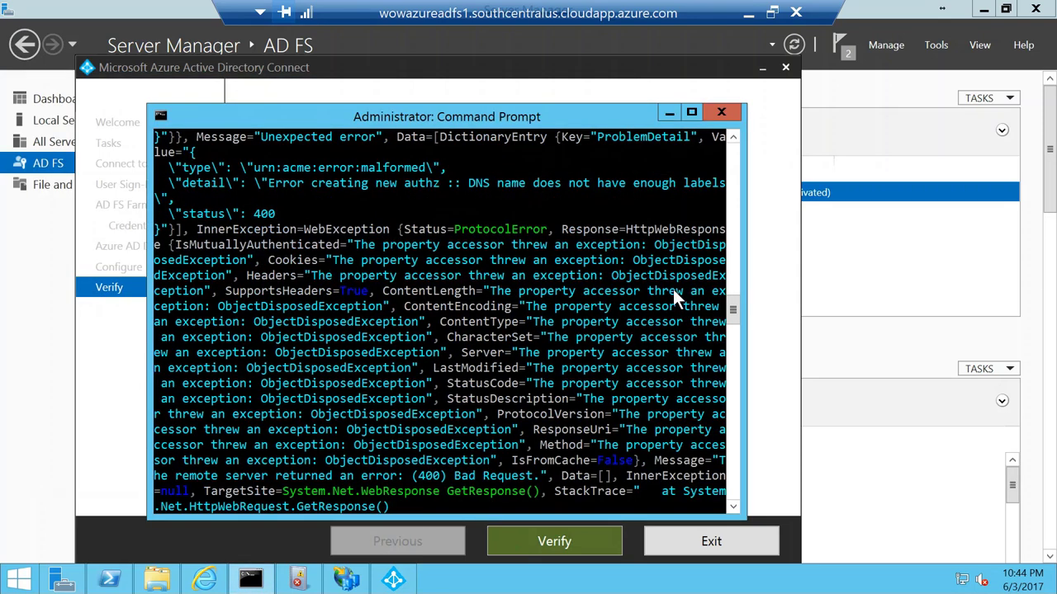
scroll(736, 318, down, 8)
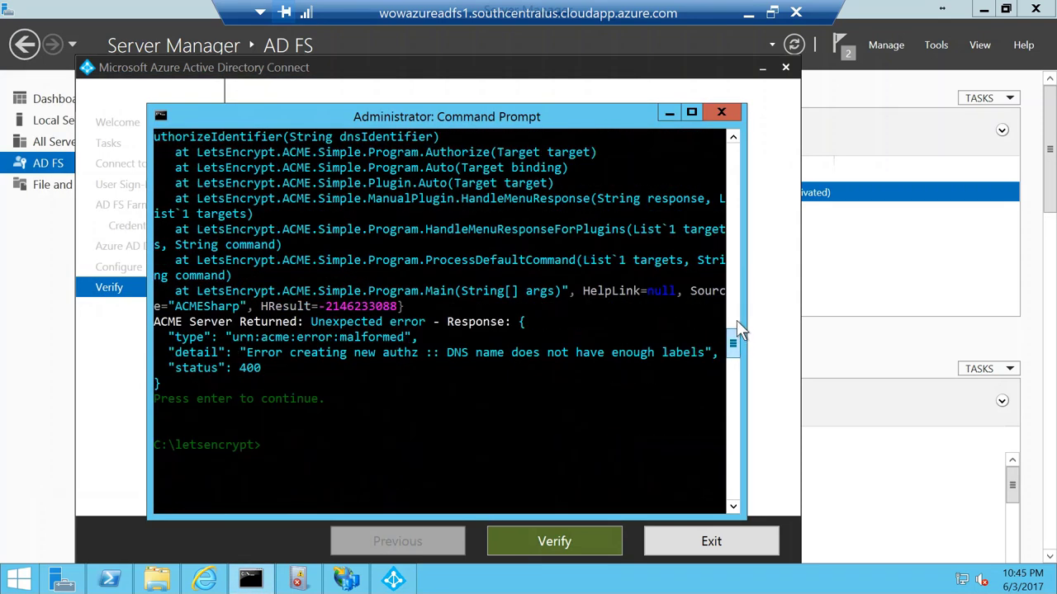
text(nslooku)
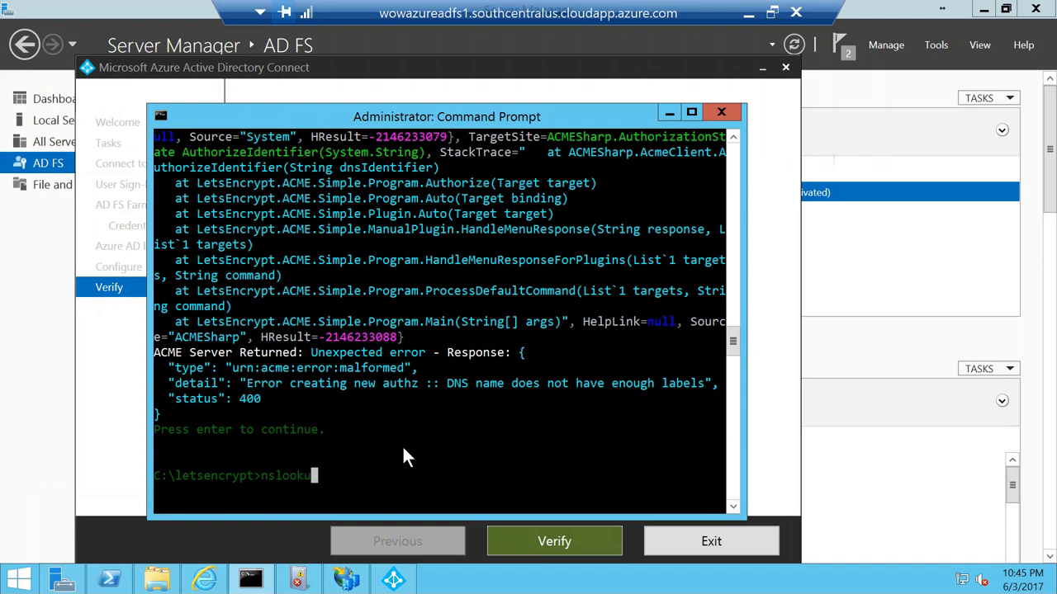
text(p)
key(Return)
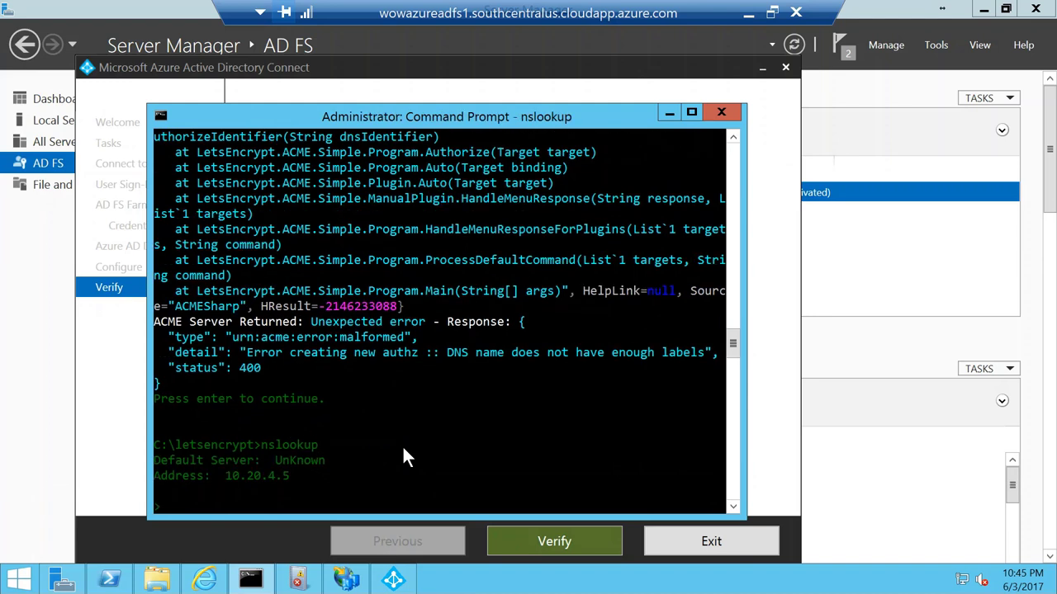
text(wowazureadfs)
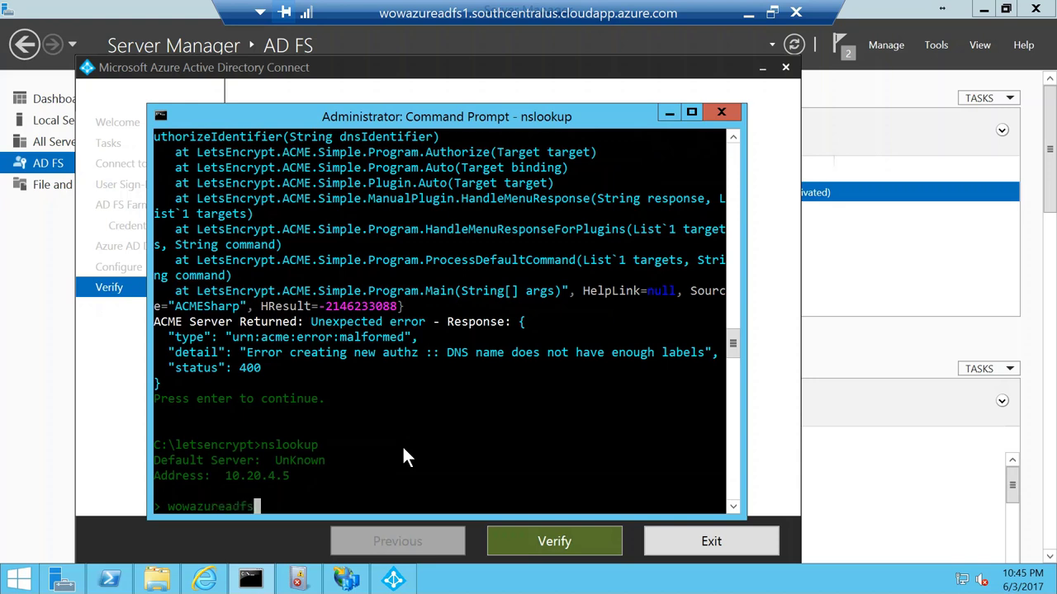
text(1.southcentral)
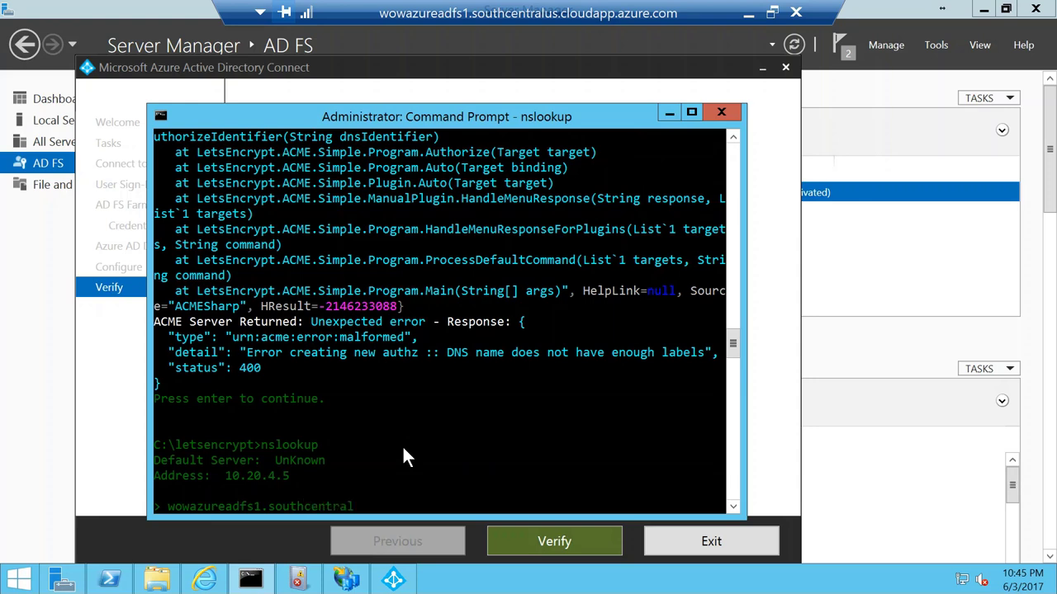
text(us.cloudapp.azure.com)
key(Return)
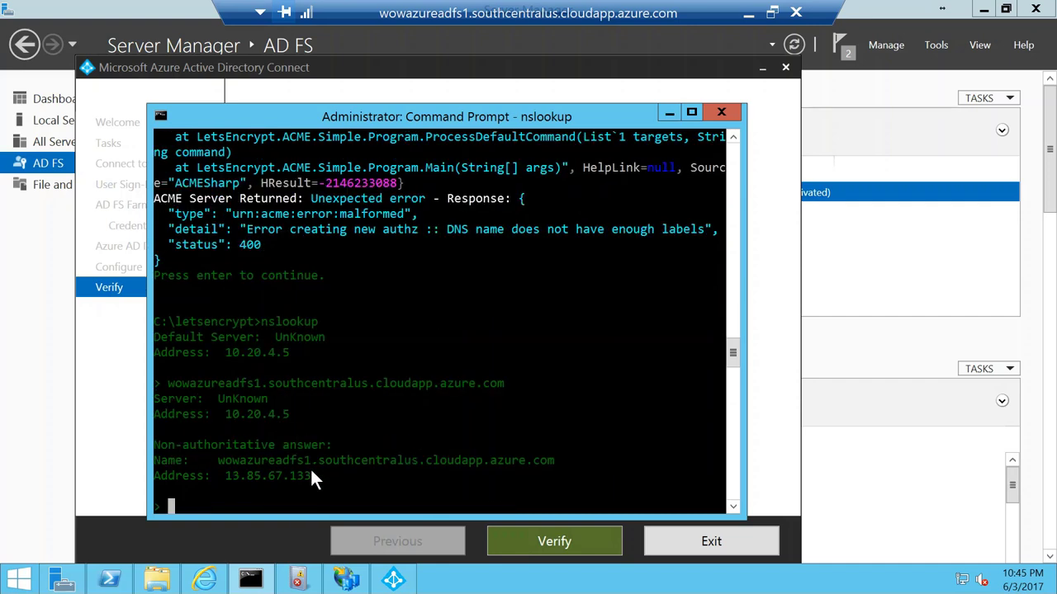
drag(312, 475, 253, 477)
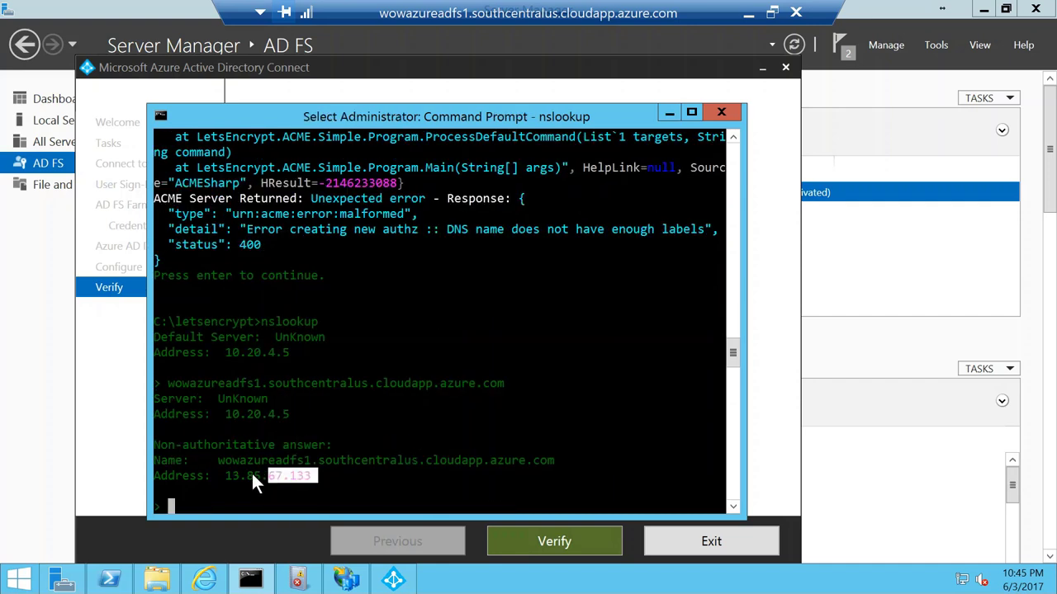
click(669, 112)
Step: Exit the Azure AD Connect wizard on the server and return to the local Azure portal tab
click(718, 541)
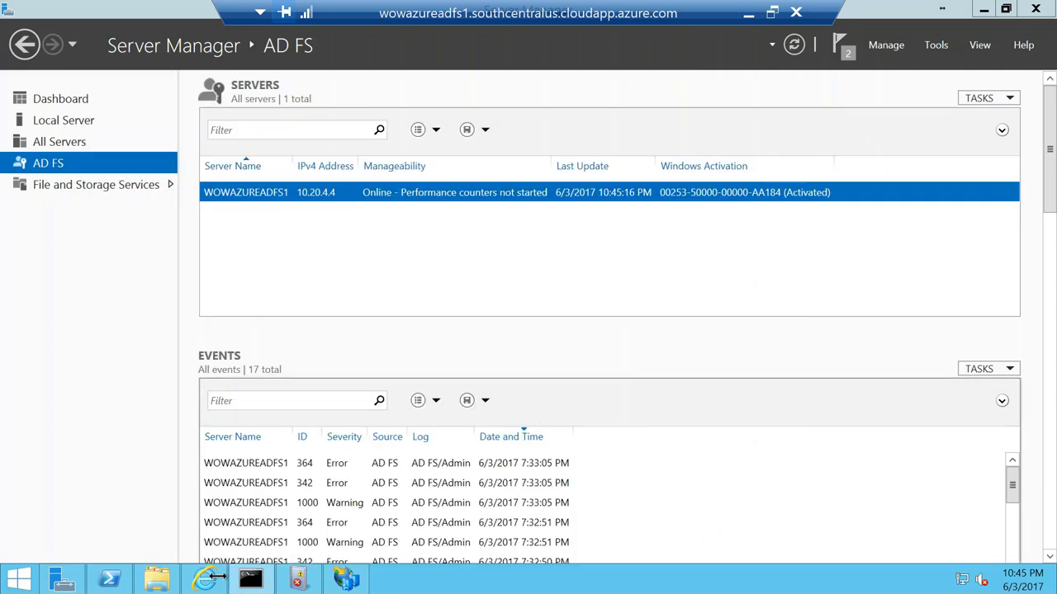
click(750, 15)
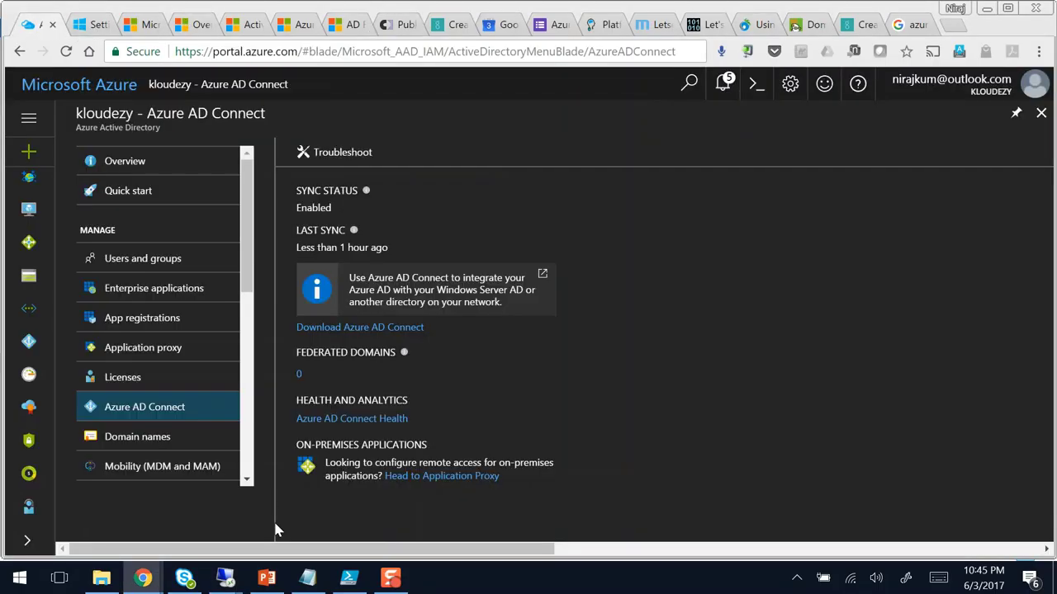
click(40, 25)
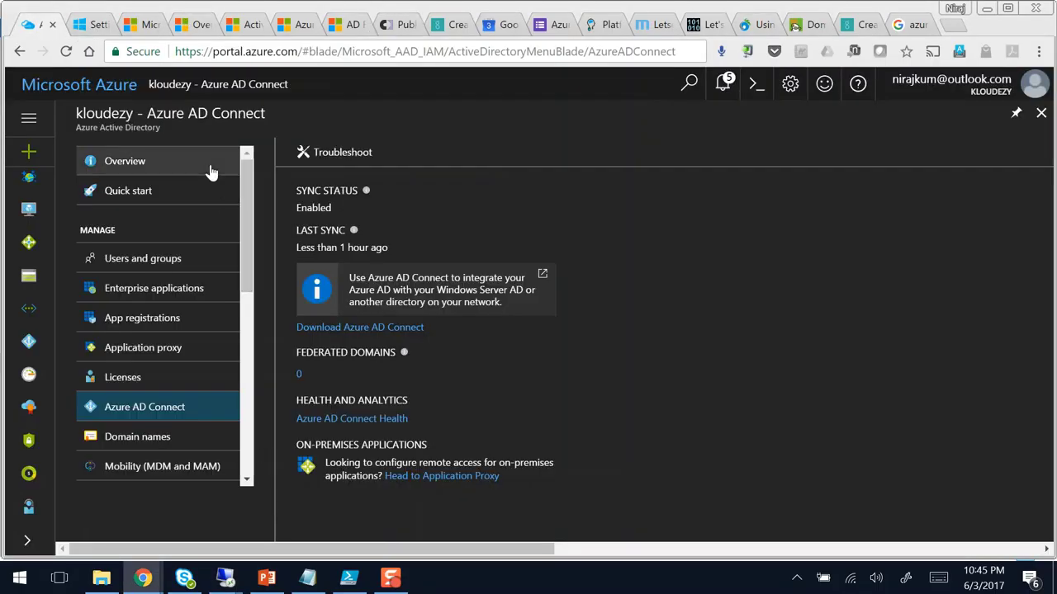
Step: Reopen Azure Active Directory's Azure AD Connect page and reload it
click(1041, 113)
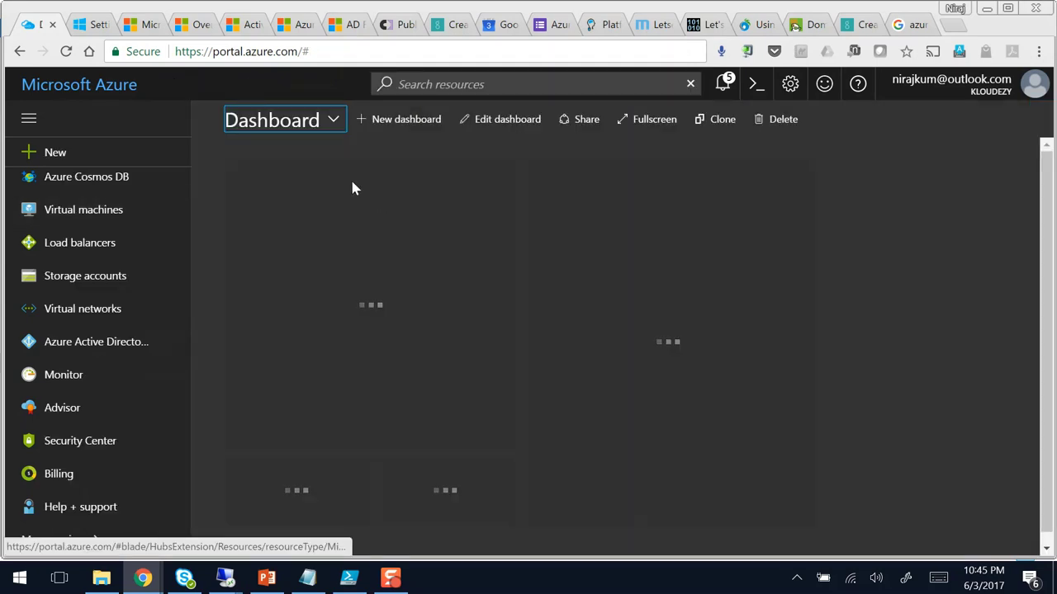
click(51, 342)
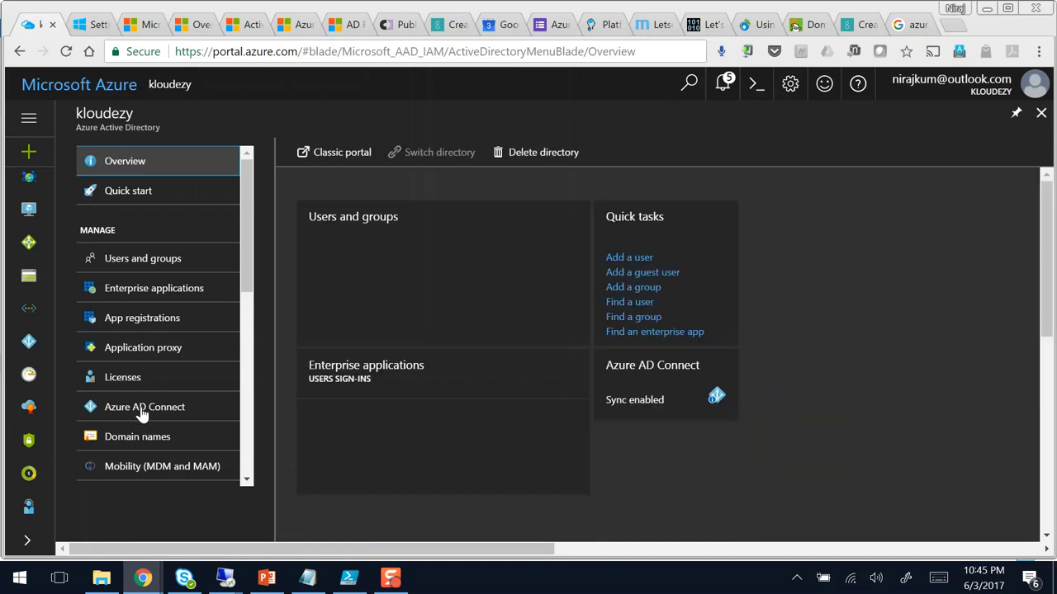
click(142, 413)
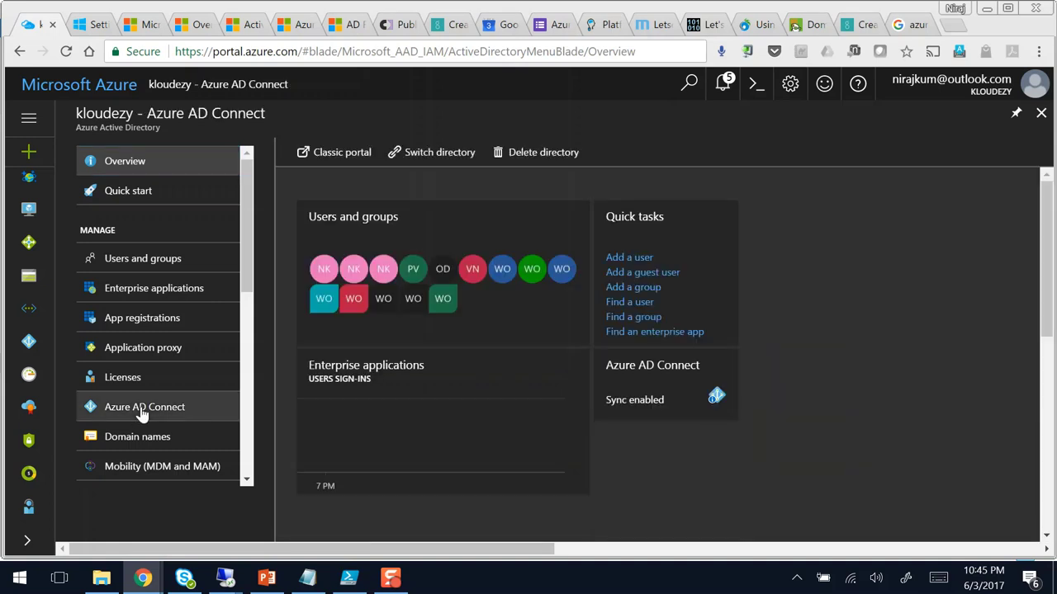
click(142, 413)
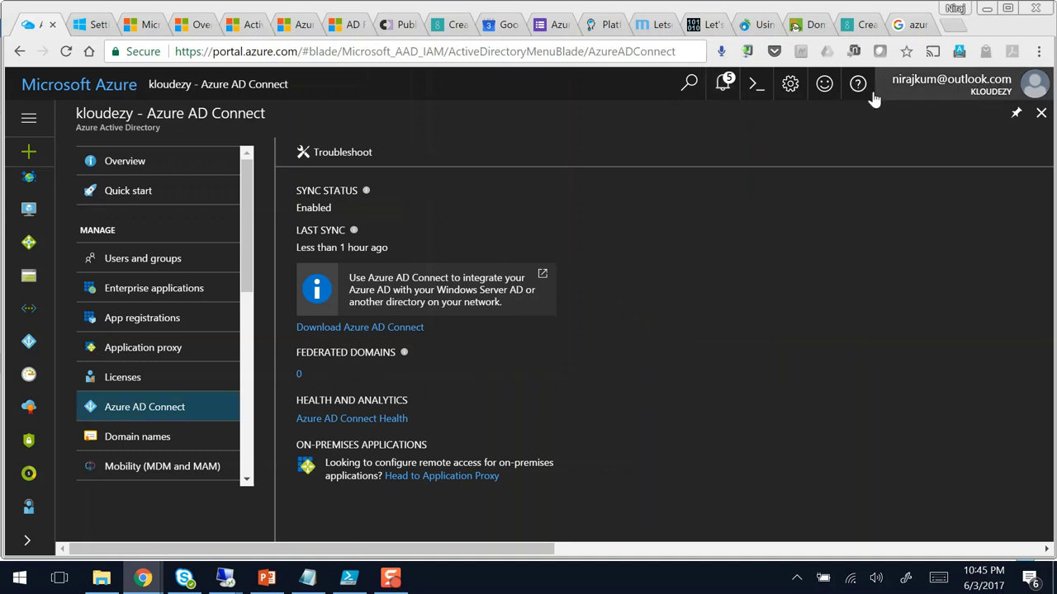
click(141, 413)
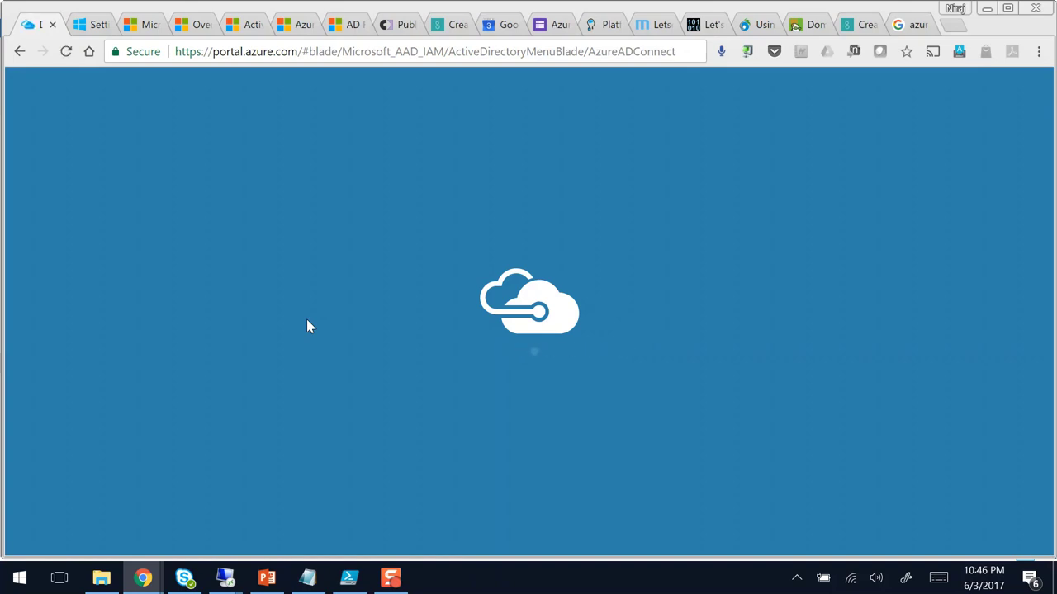
click(226, 578)
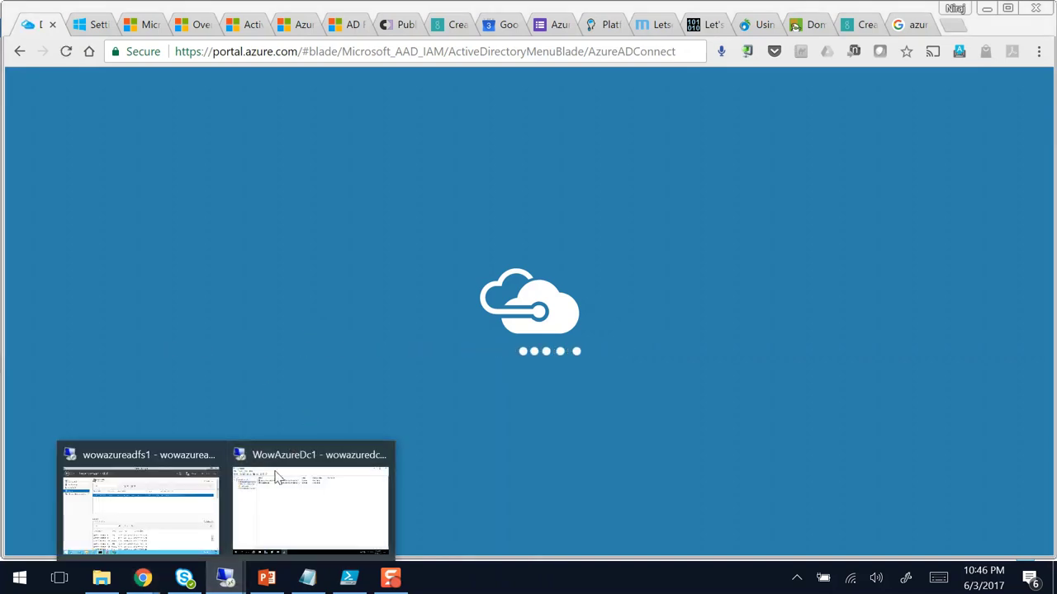
Step: Refresh the AD FS Admin event log in the server's Event Viewer
click(149, 504)
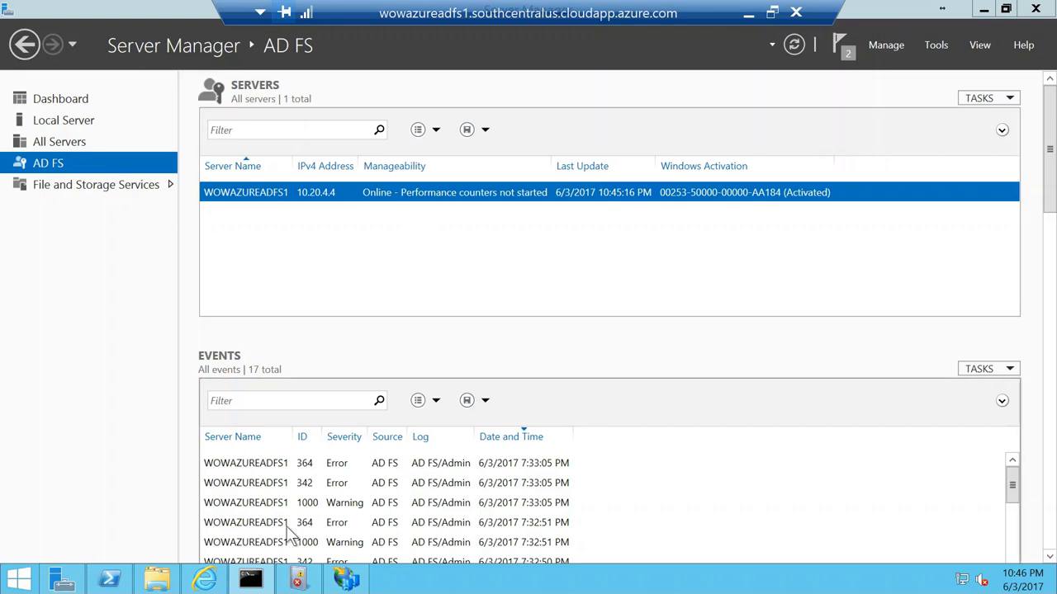
click(347, 580)
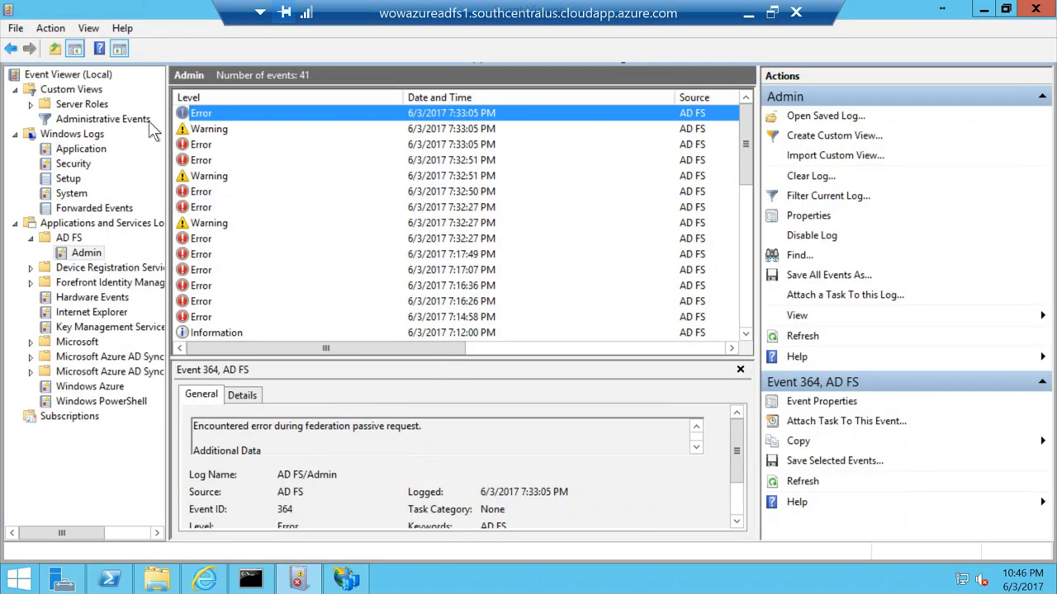
click(780, 338)
Step: Confirm kloudezy.com is listed as the single federated domain, then close Domain names
click(748, 13)
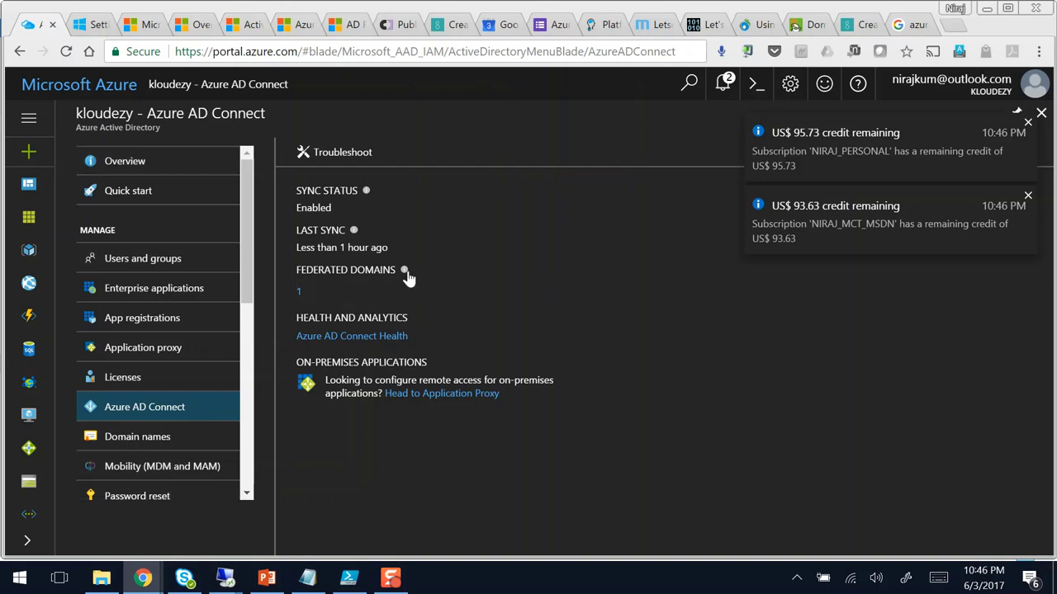
mouse_move(406, 272)
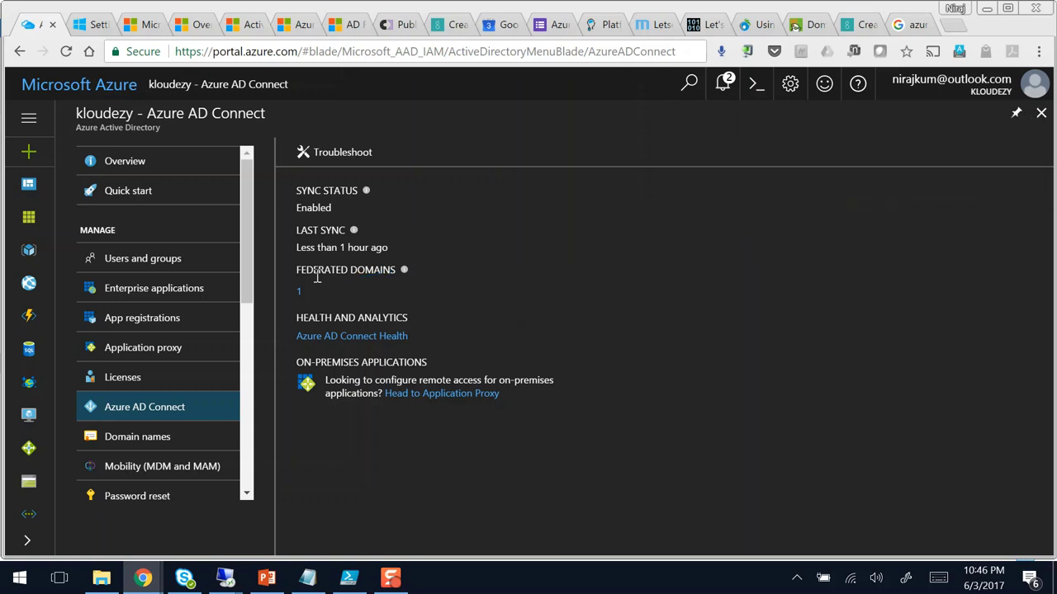
click(521, 283)
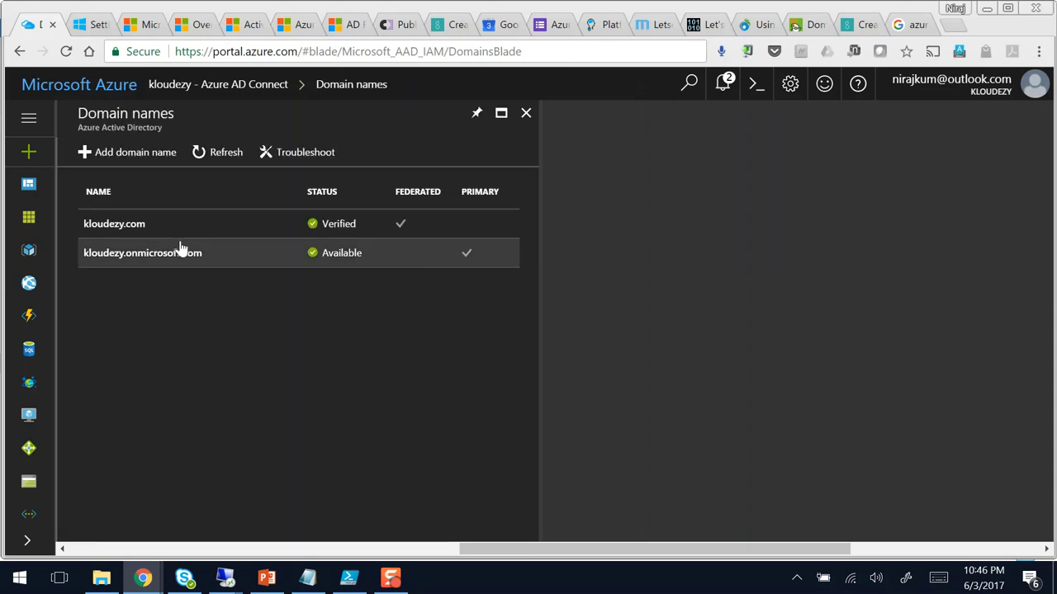
click(526, 114)
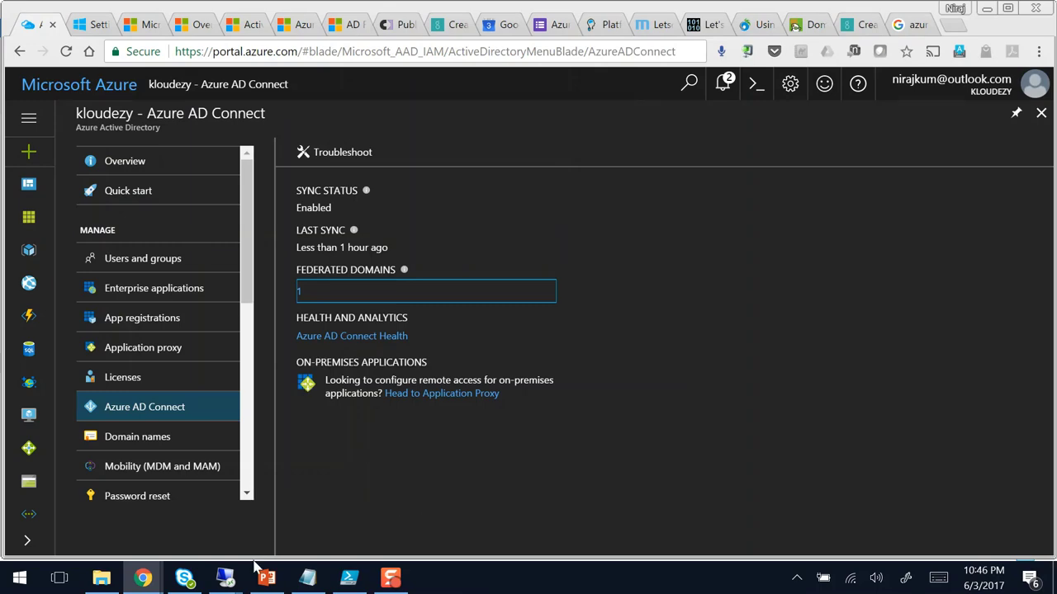
Step: Show the Relying Party Trusts list in AD FS Management on the server
mouse_move(225, 578)
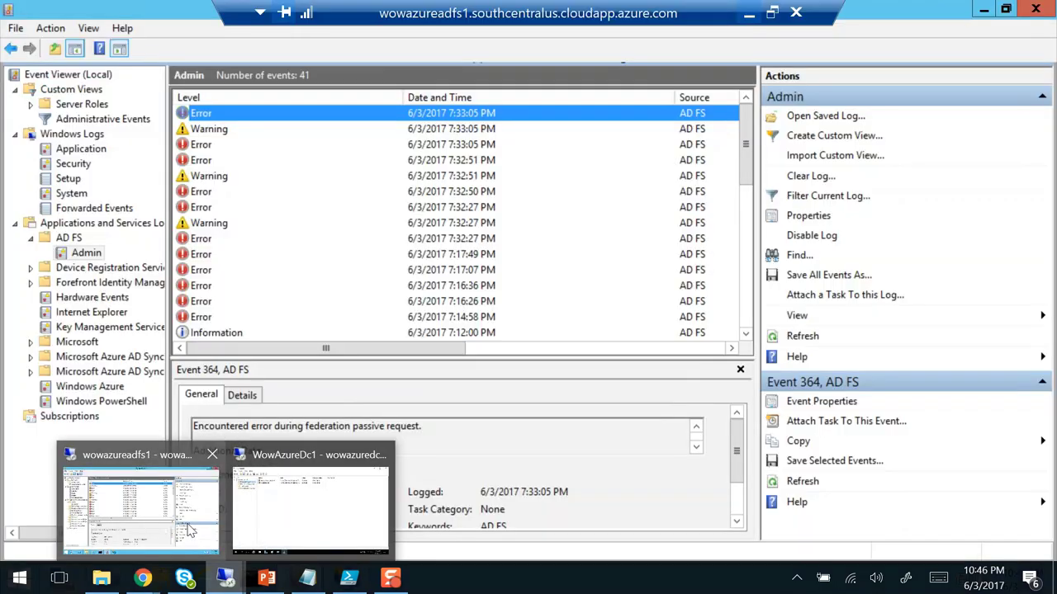
click(189, 529)
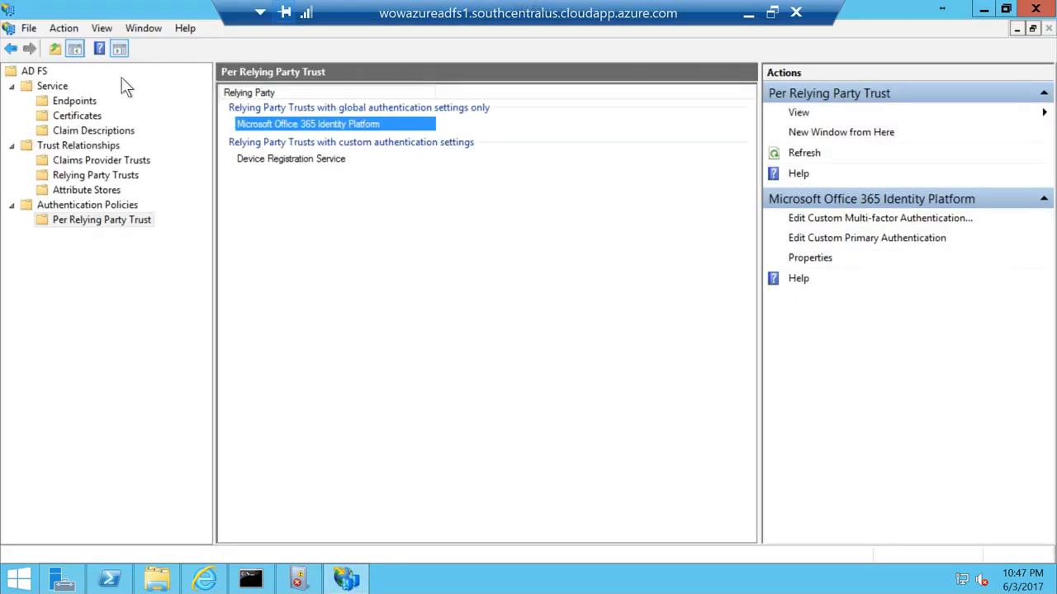
click(36, 73)
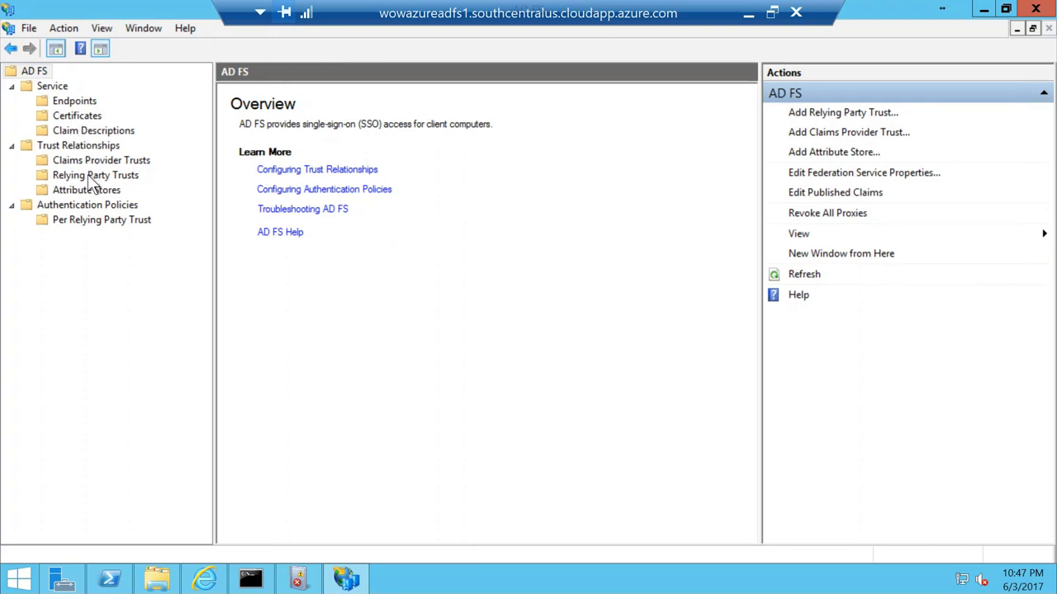
click(314, 120)
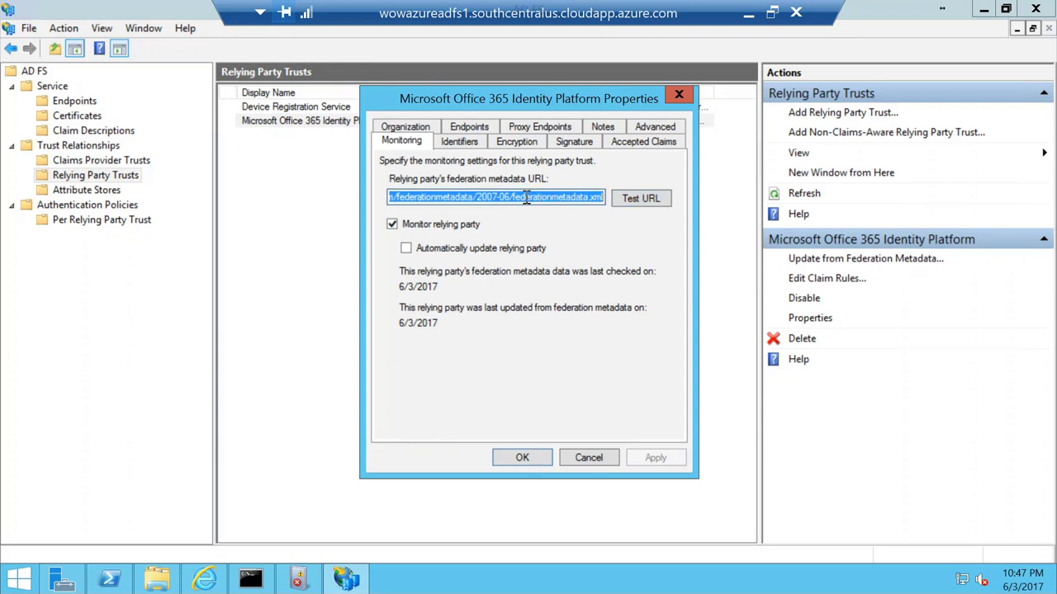
Step: Review the Office 365 Identity Platform trust's full federation metadata URL, then cancel without changes
click(468, 196)
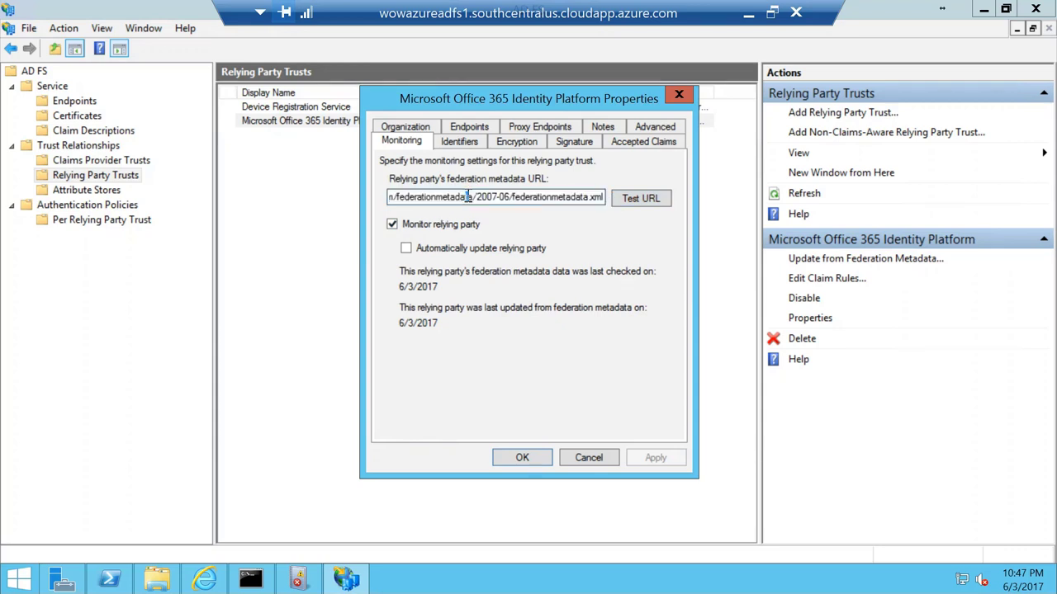
drag(462, 196, 370, 198)
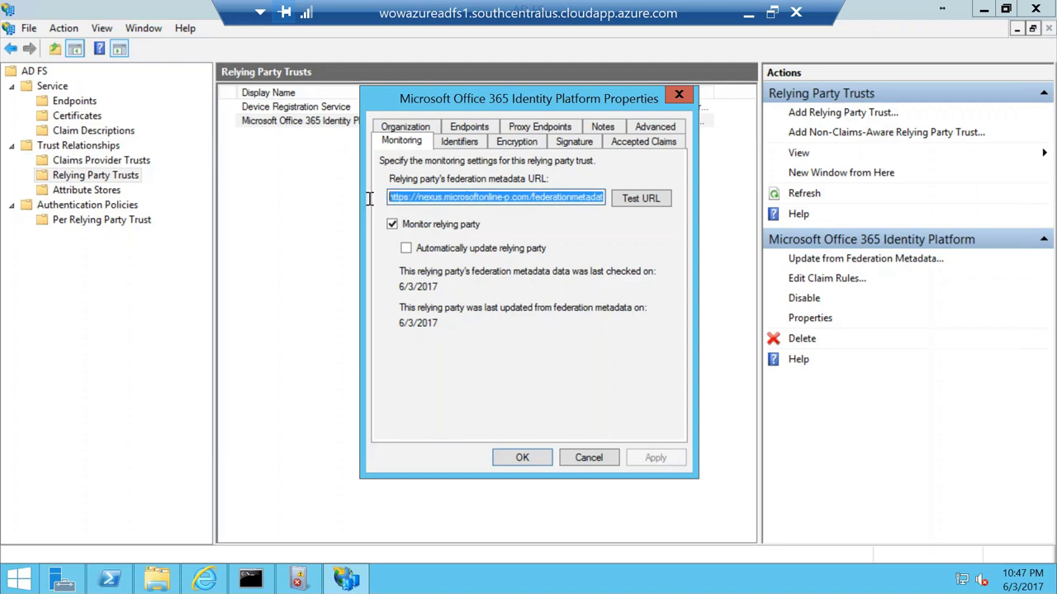
click(446, 200)
drag(478, 196, 615, 195)
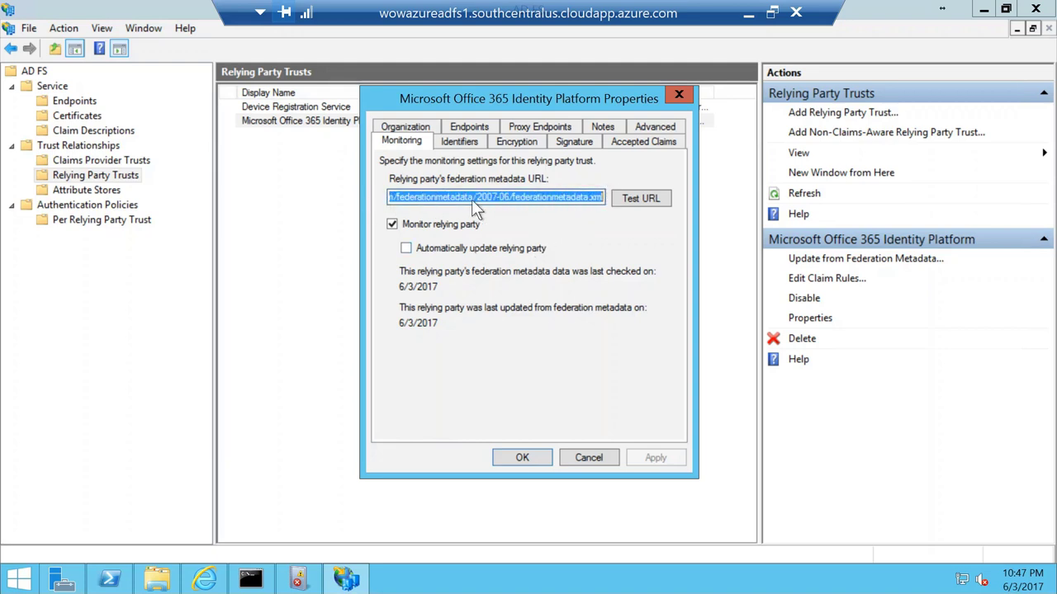
click(602, 458)
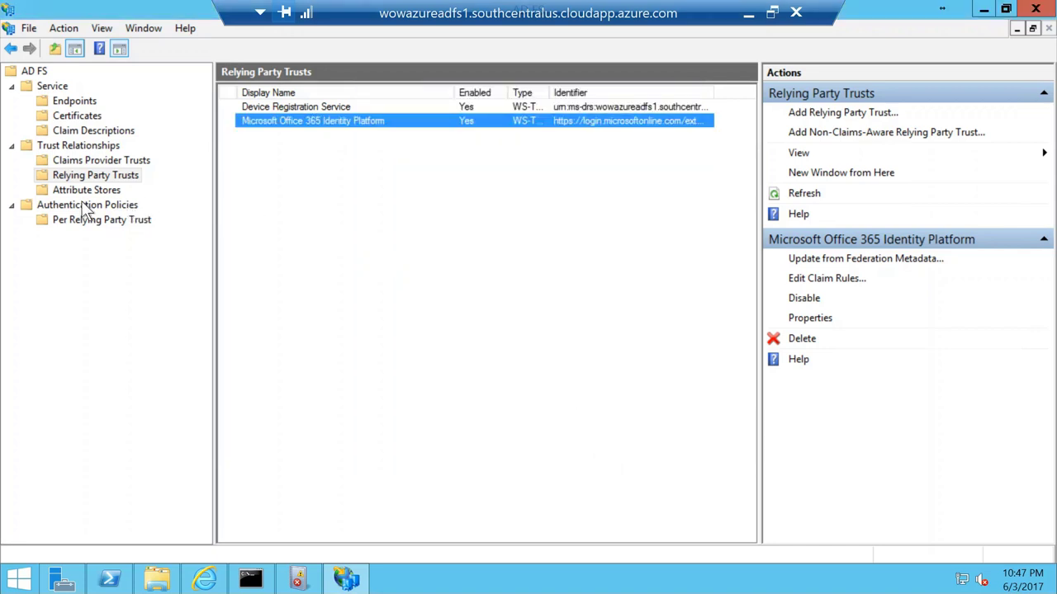
click(72, 118)
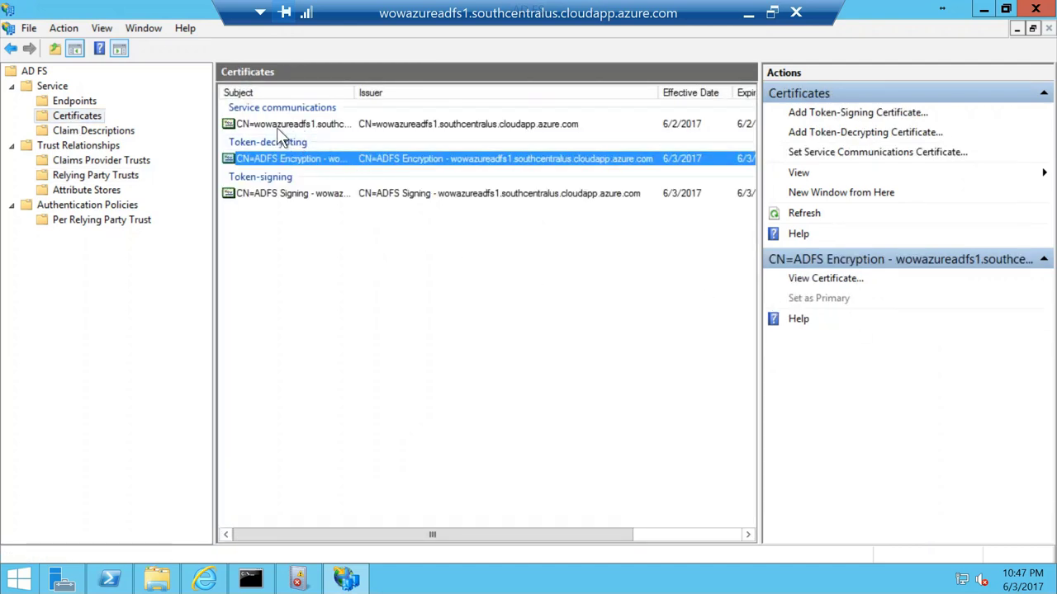
click(279, 196)
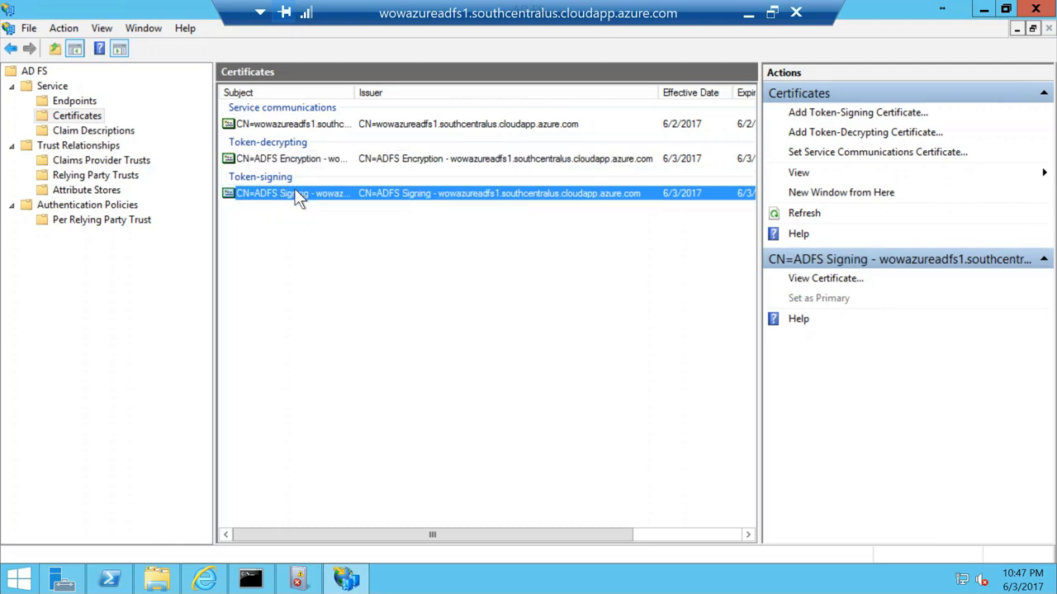
double_click(294, 192)
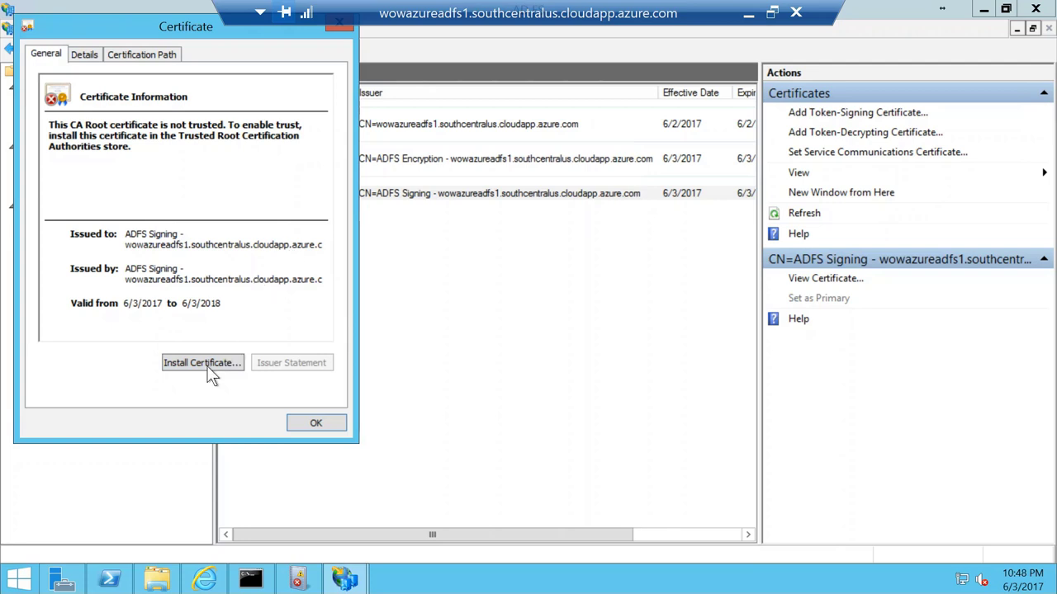
click(130, 54)
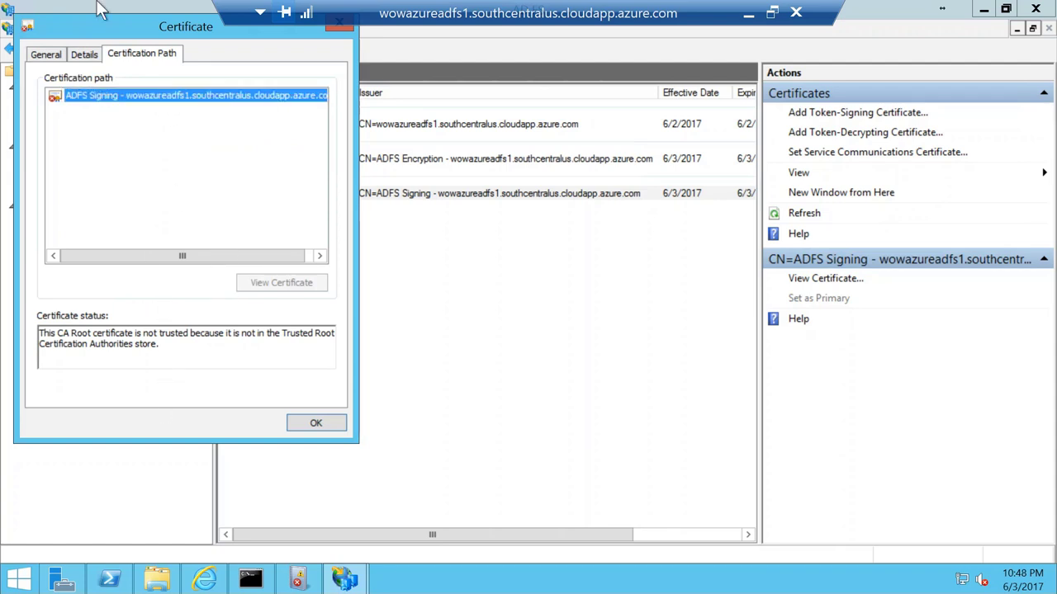
click(329, 425)
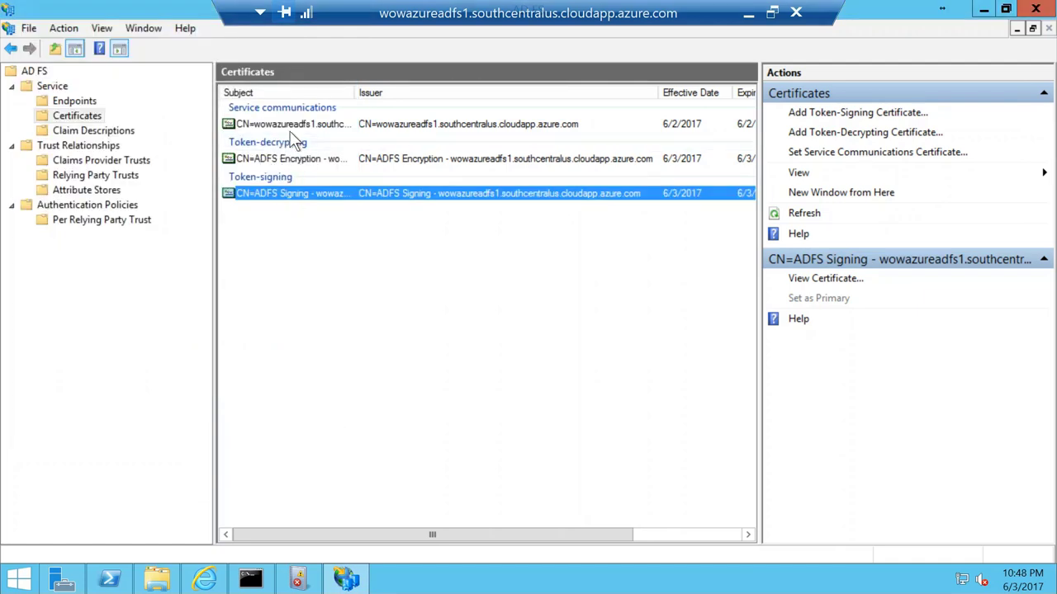
Step: List the AD FS endpoints and select /adfs/ls/, /adfs/services/trust/mex and /adfs/proxy/ in turn
click(76, 100)
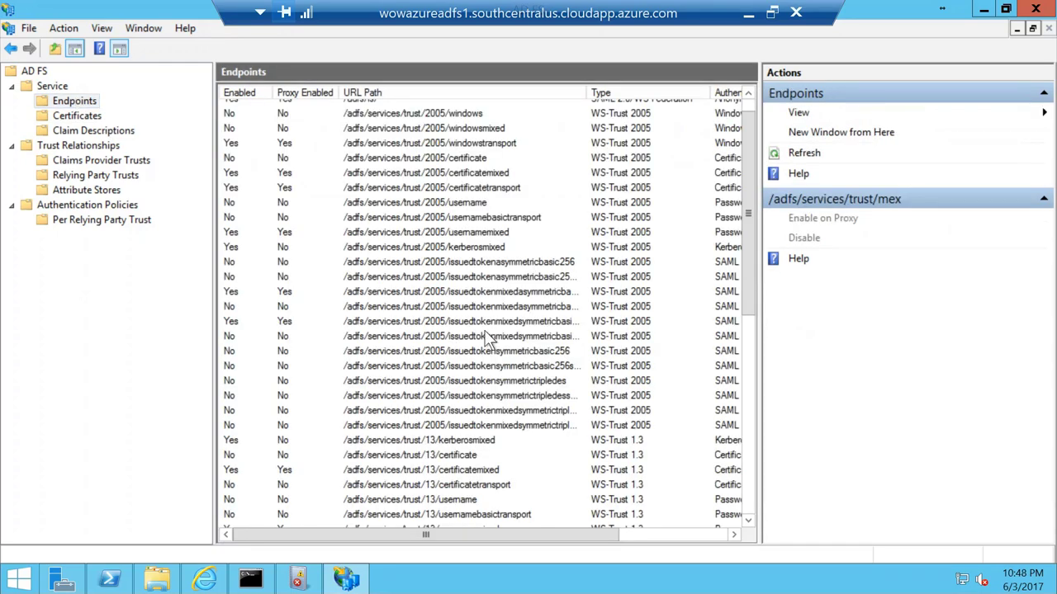
scroll(475, 335, up, 1)
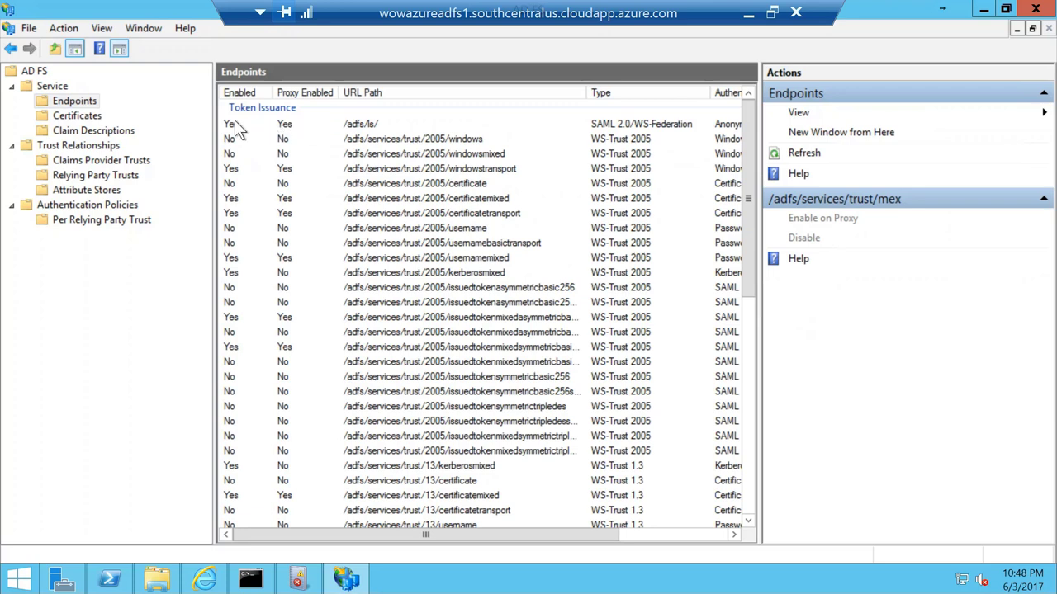
click(362, 126)
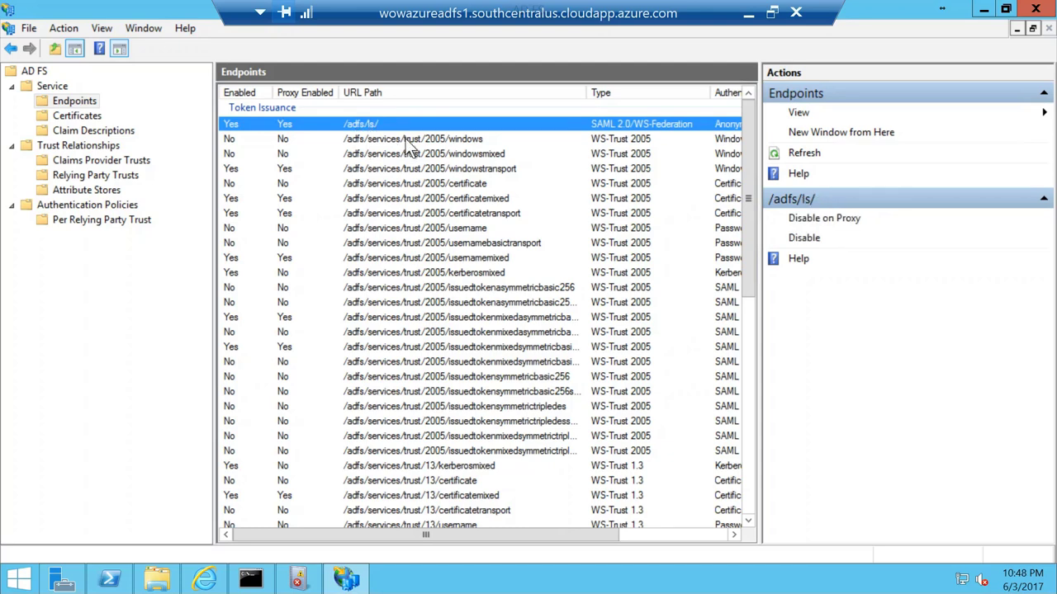
scroll(472, 364, down, 2)
scroll(478, 403, down, 7)
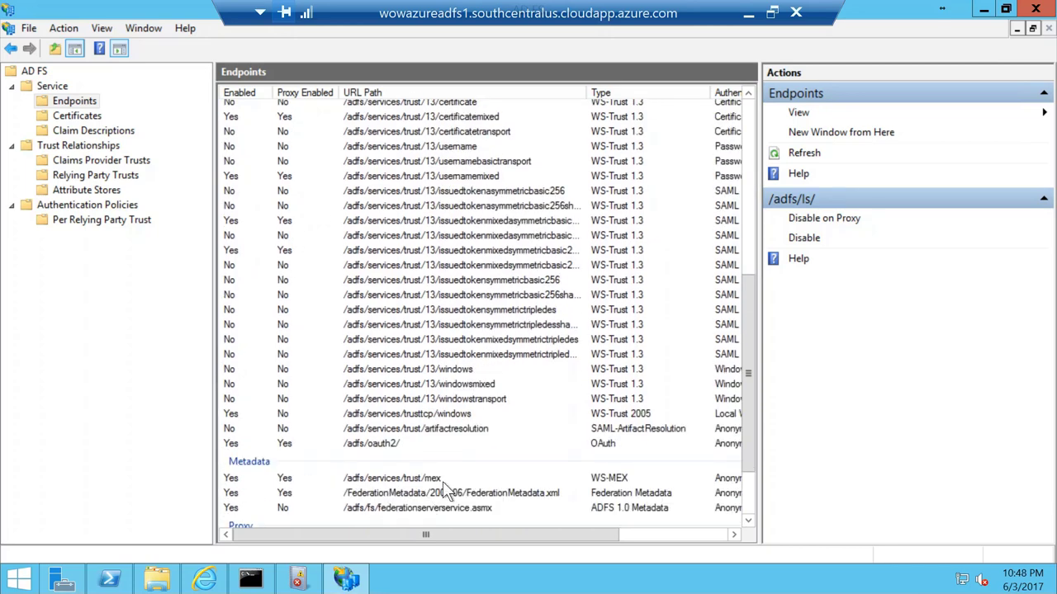
click(443, 481)
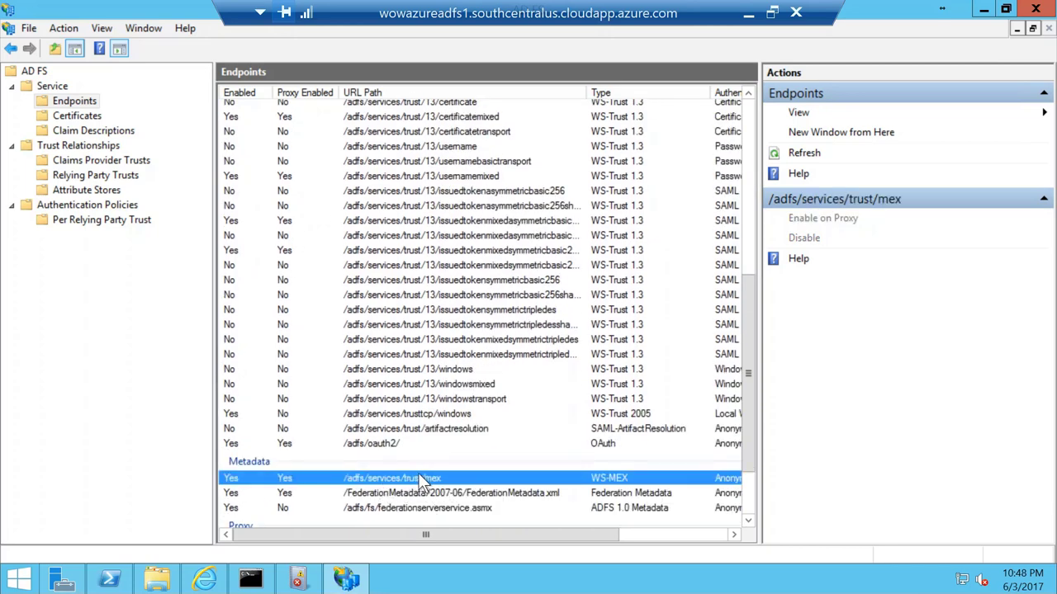
scroll(413, 483, down, 2)
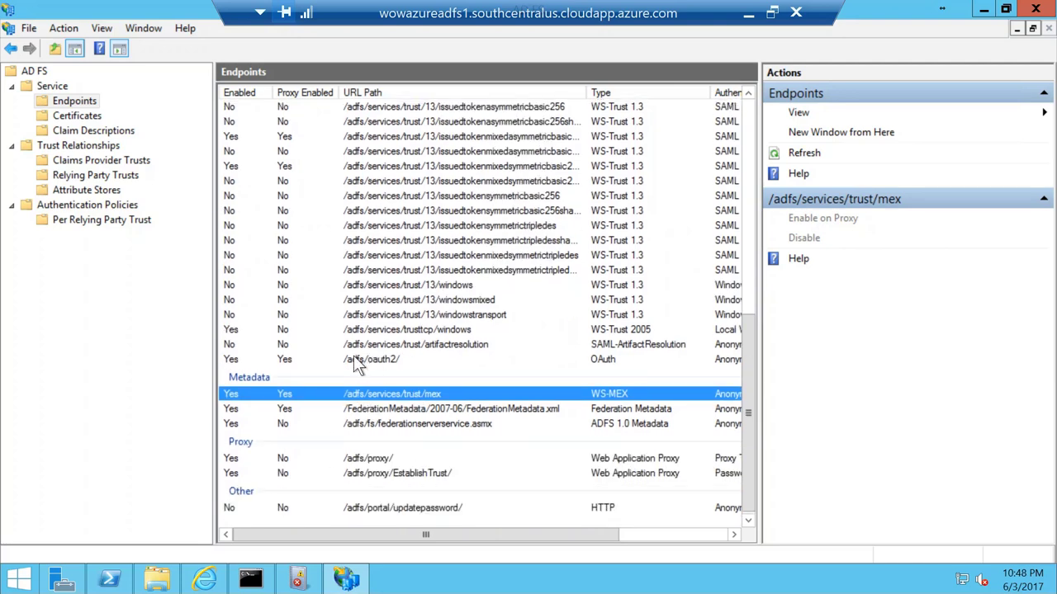
click(391, 458)
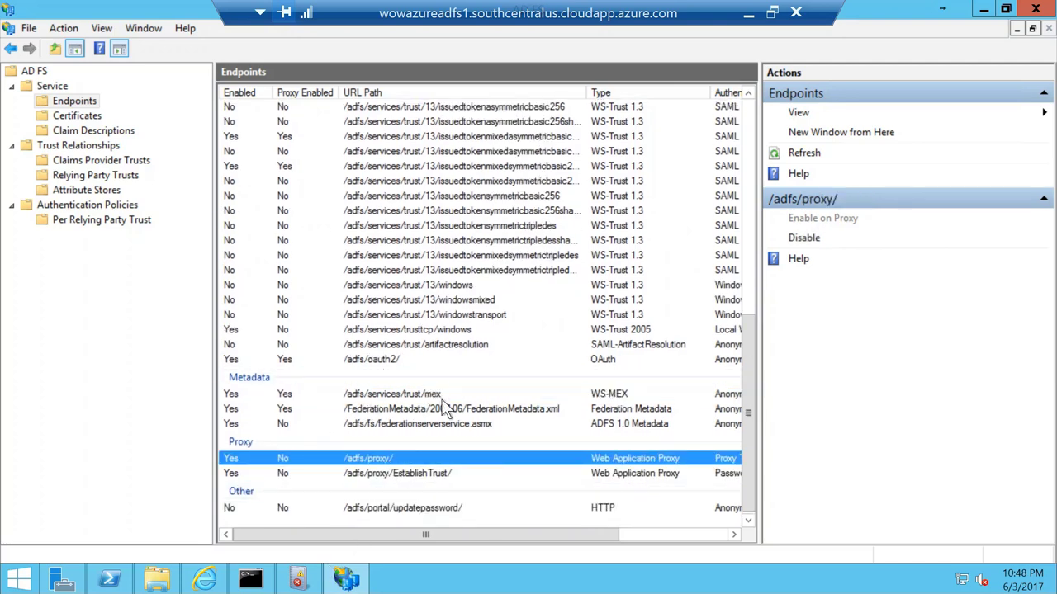
scroll(442, 399, up, 5)
scroll(443, 401, up, 5)
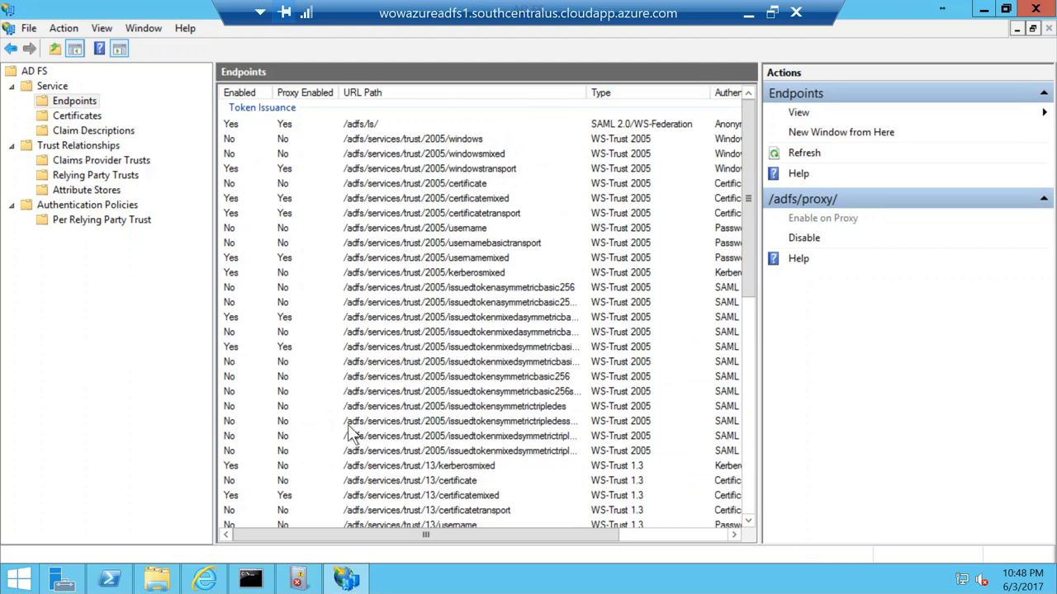
Step: Open a new Chrome incognito window from the local taskbar
click(748, 14)
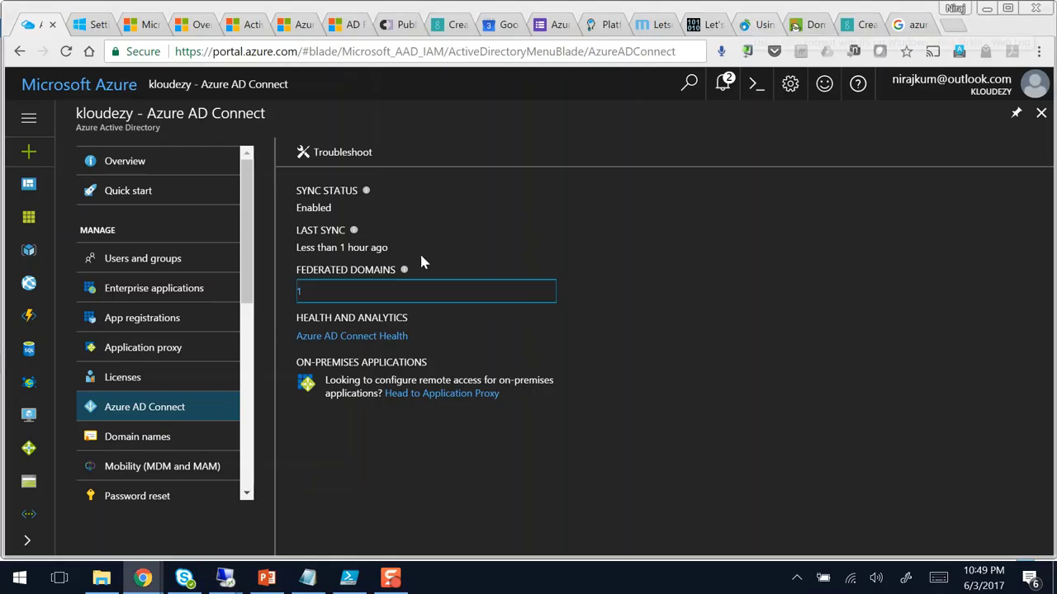
click(144, 578)
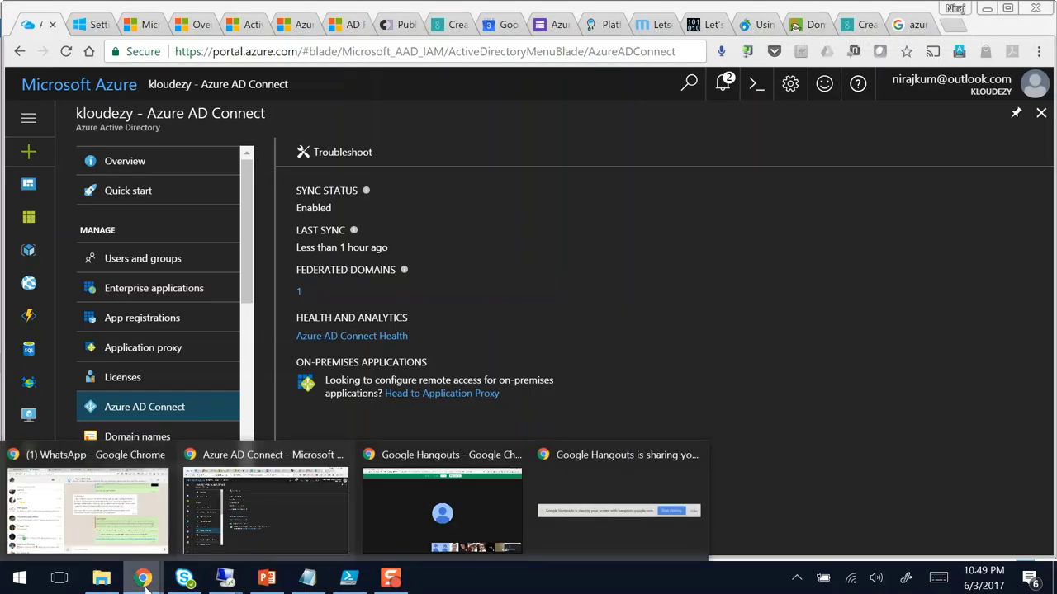
click(144, 578)
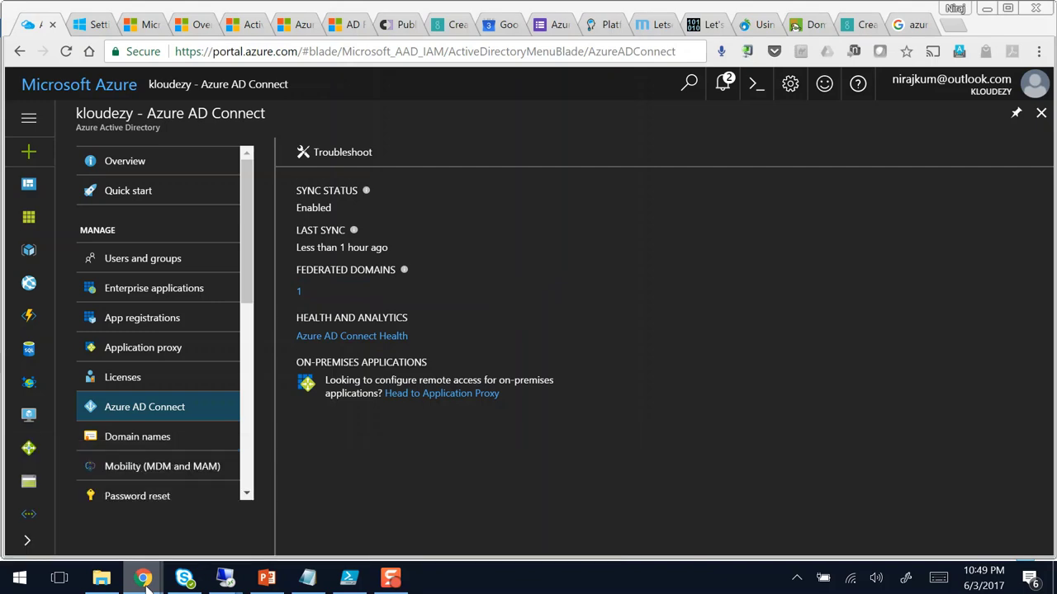
right_click(145, 580)
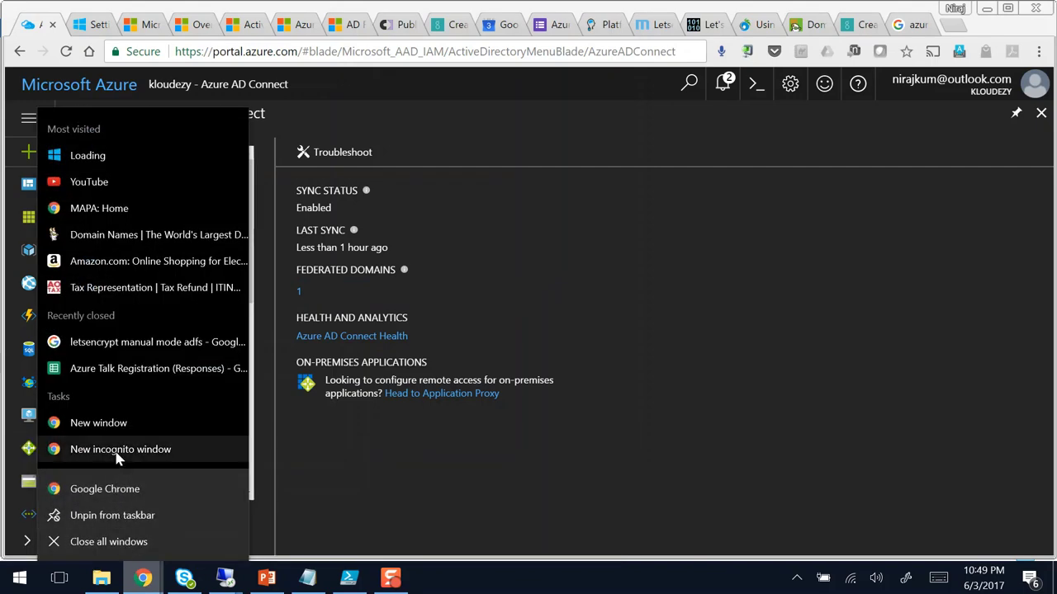
click(116, 452)
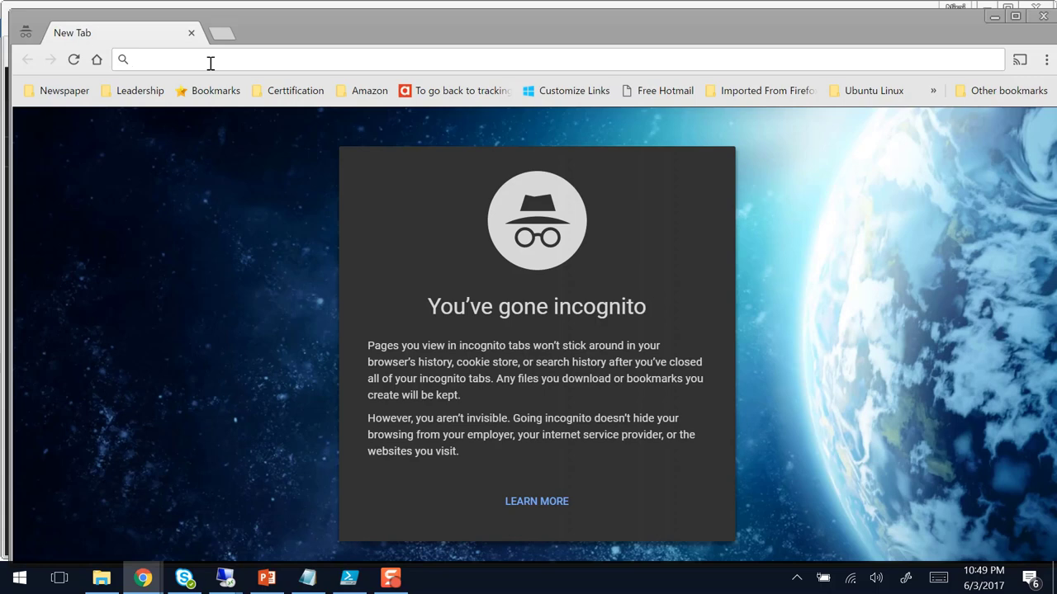
Step: Load portal.azure.com in the incognito window, then switch to the WowAzureDc1 remote session
text(portal.azure.com)
key(Down)
key(Up)
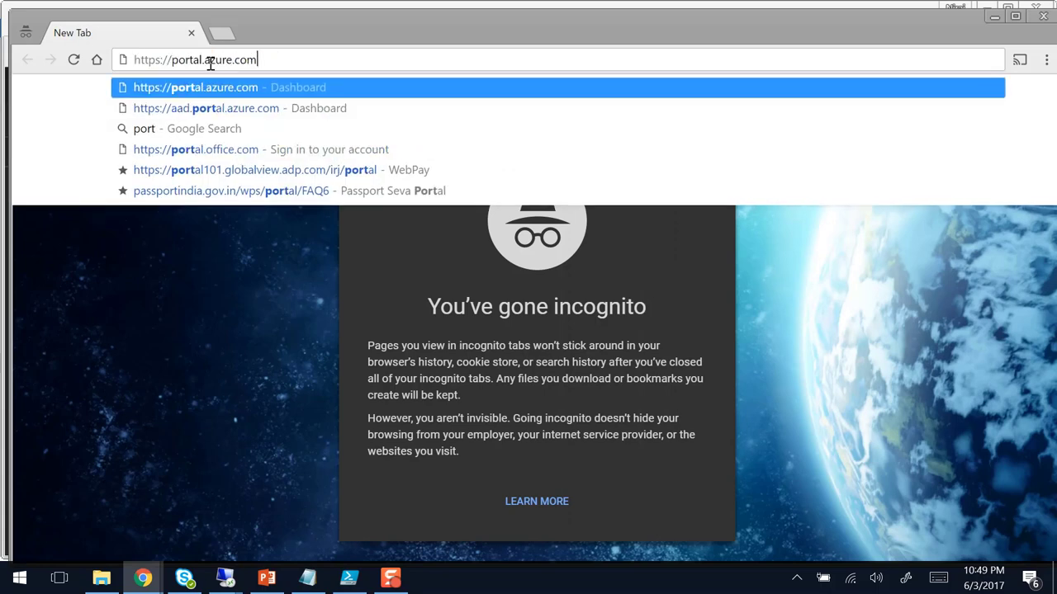
key(Return)
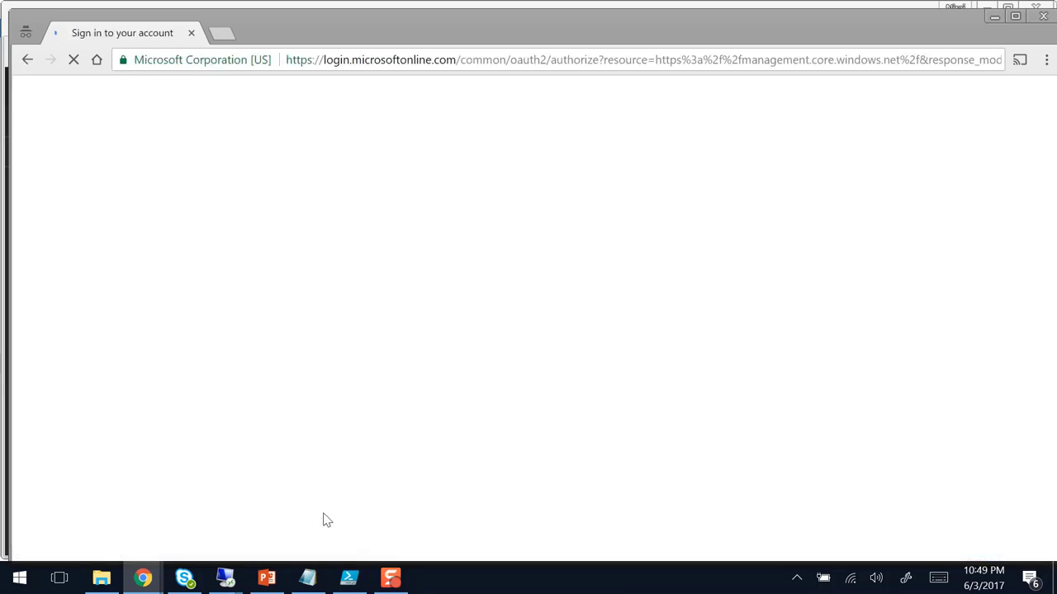
mouse_move(219, 578)
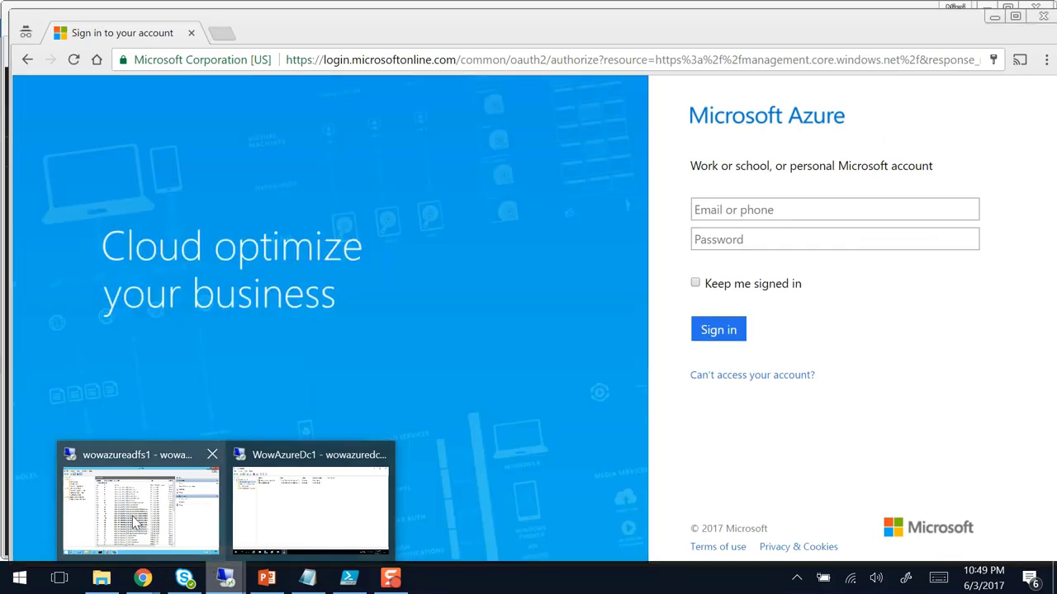
click(293, 505)
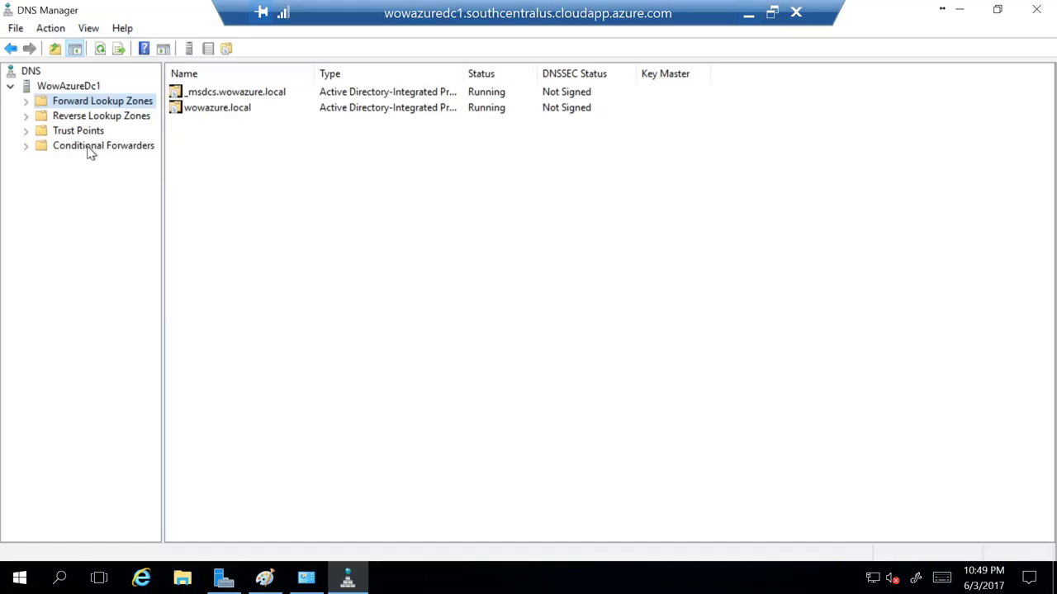
Step: Search the server's Start menu for 'domain', then minimize the domain controller session
click(21, 584)
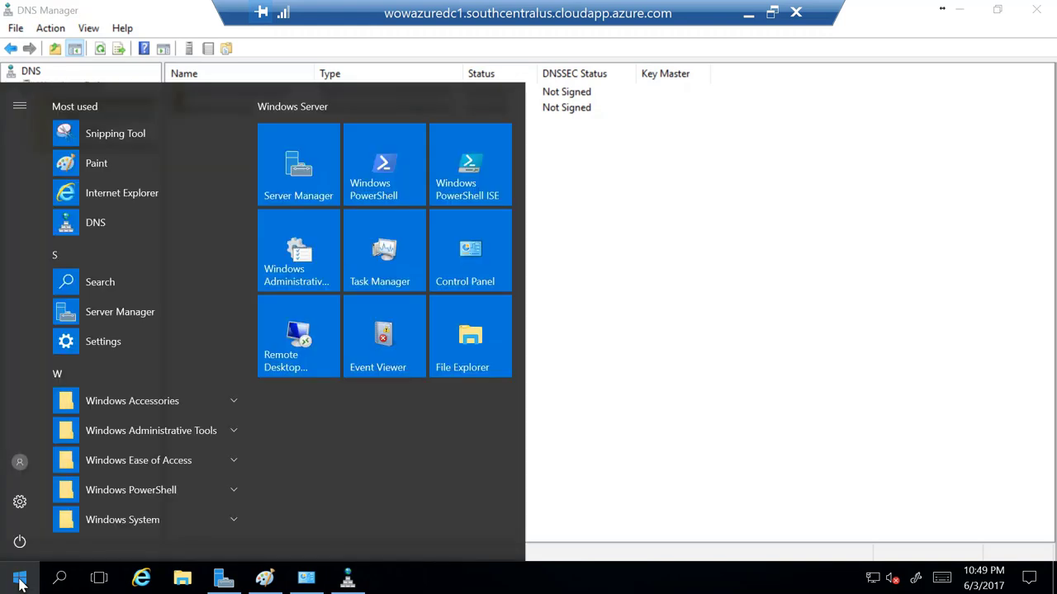
text(d)
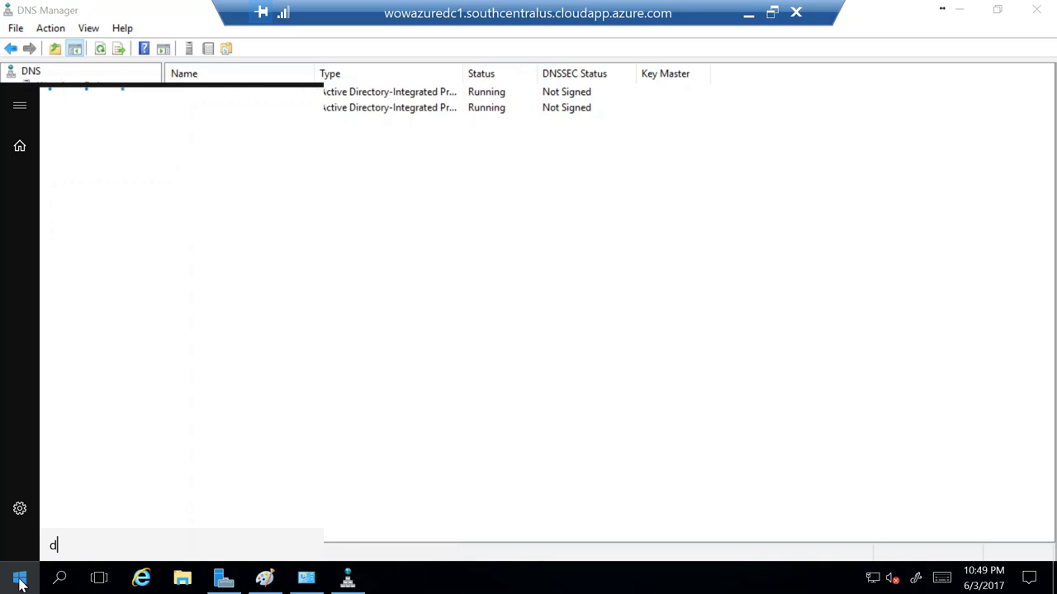
text(o)
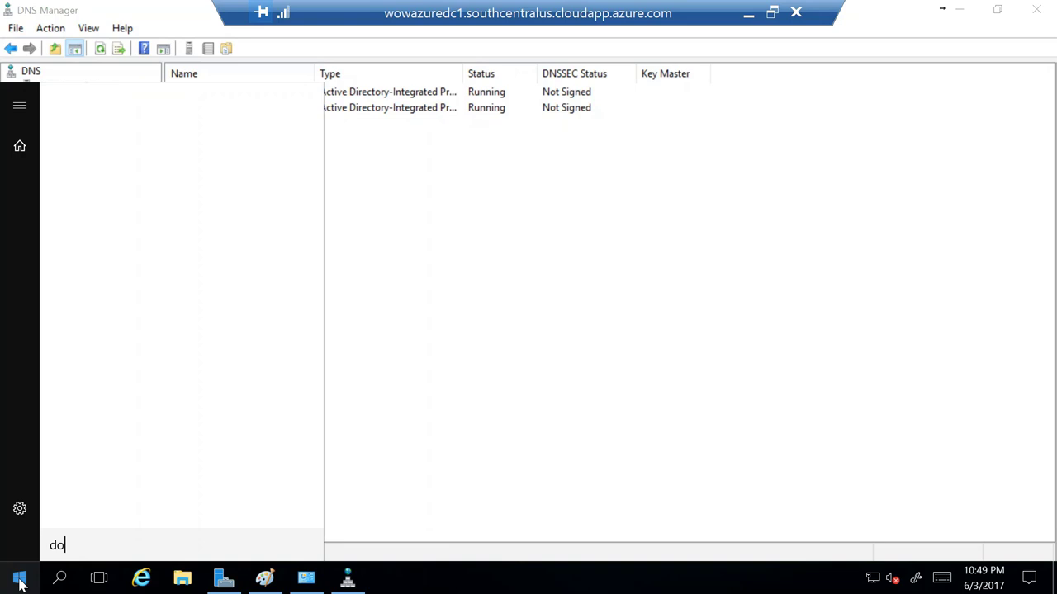
text(main)
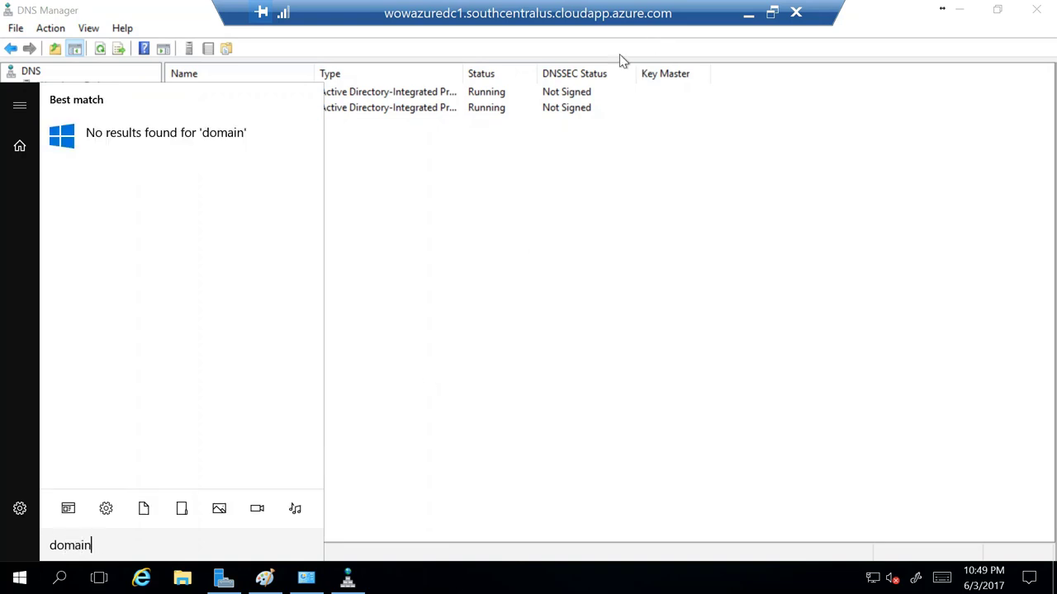
click(749, 14)
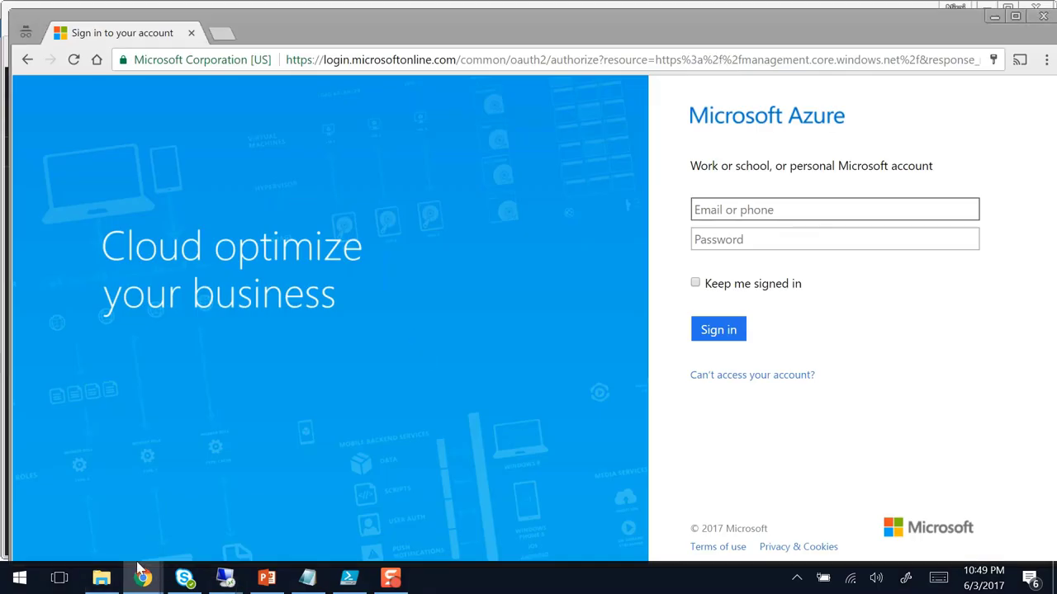
mouse_move(142, 576)
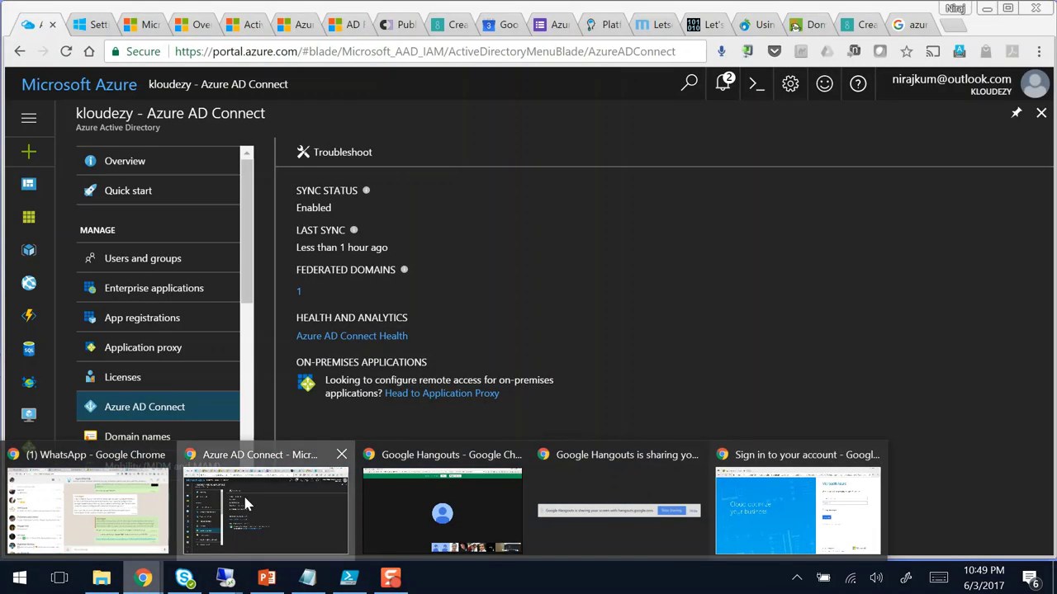
click(243, 493)
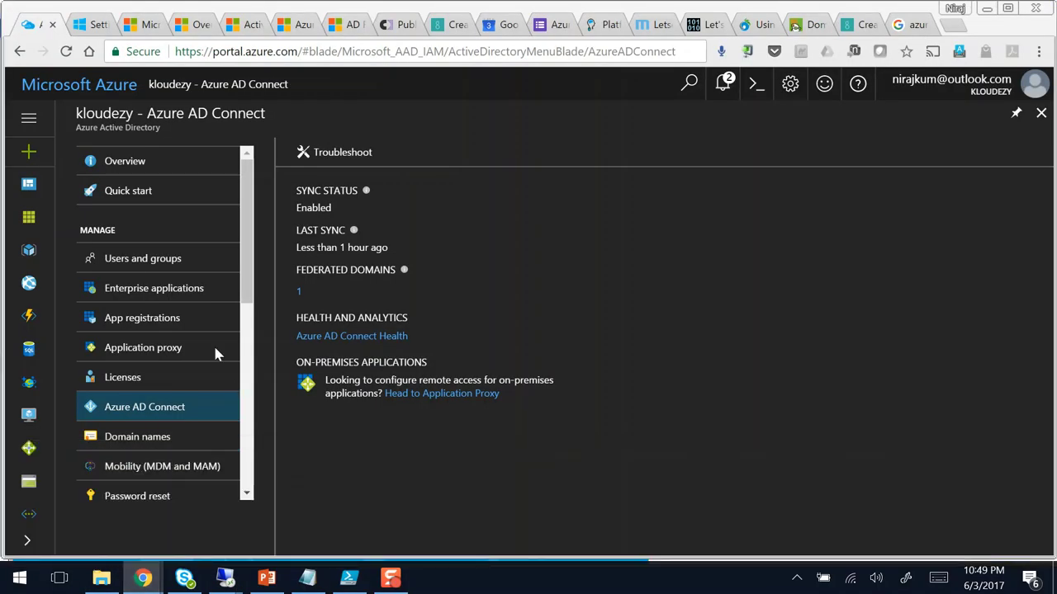
click(141, 259)
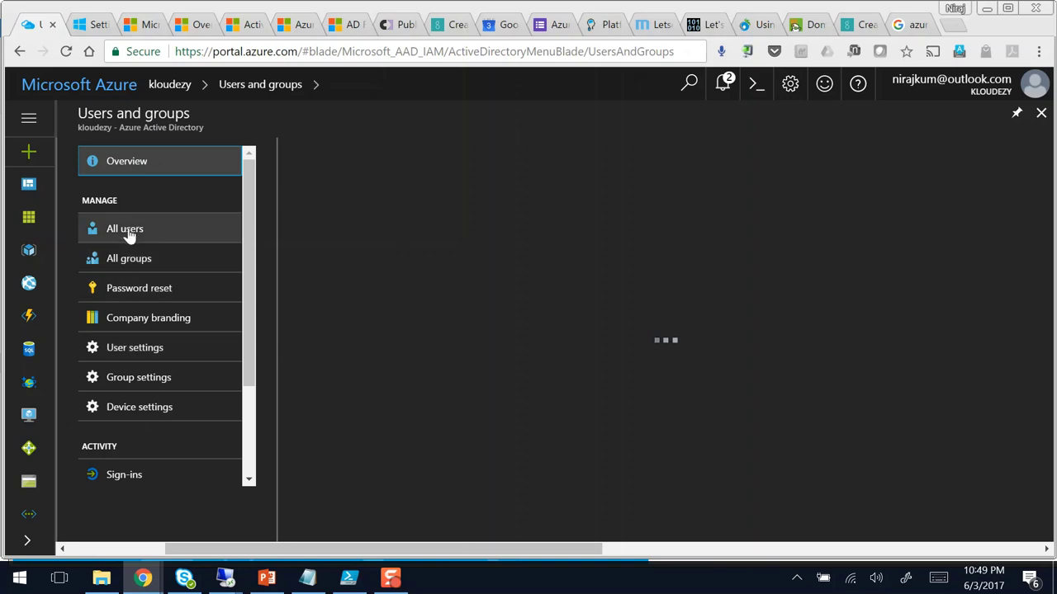
click(128, 231)
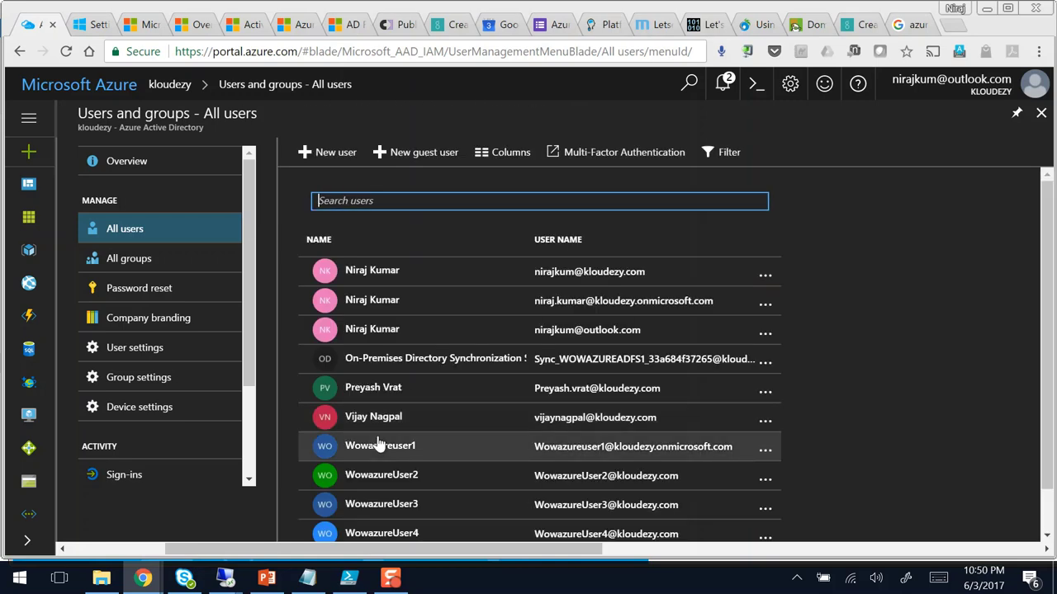
scroll(463, 433, down, 1)
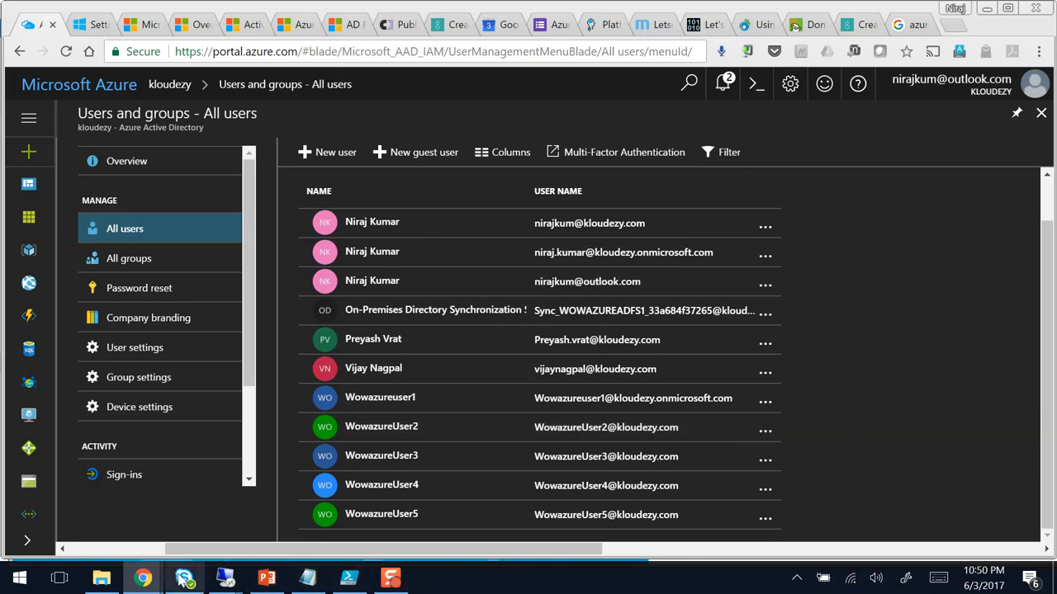
mouse_move(144, 578)
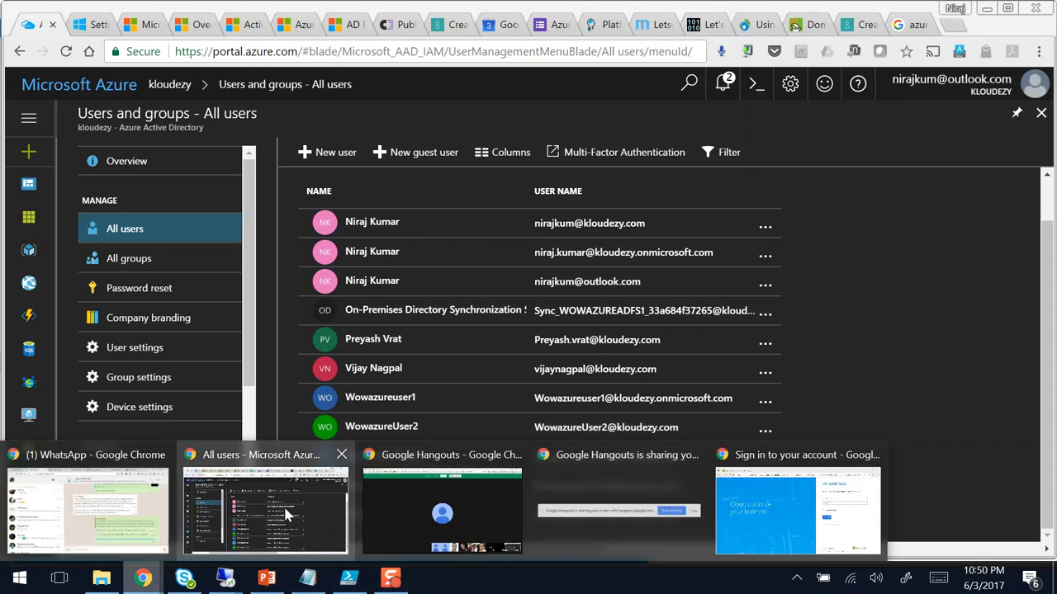
Step: Enter the test user's work e-mail on the Azure sign-in page and submit it
click(817, 505)
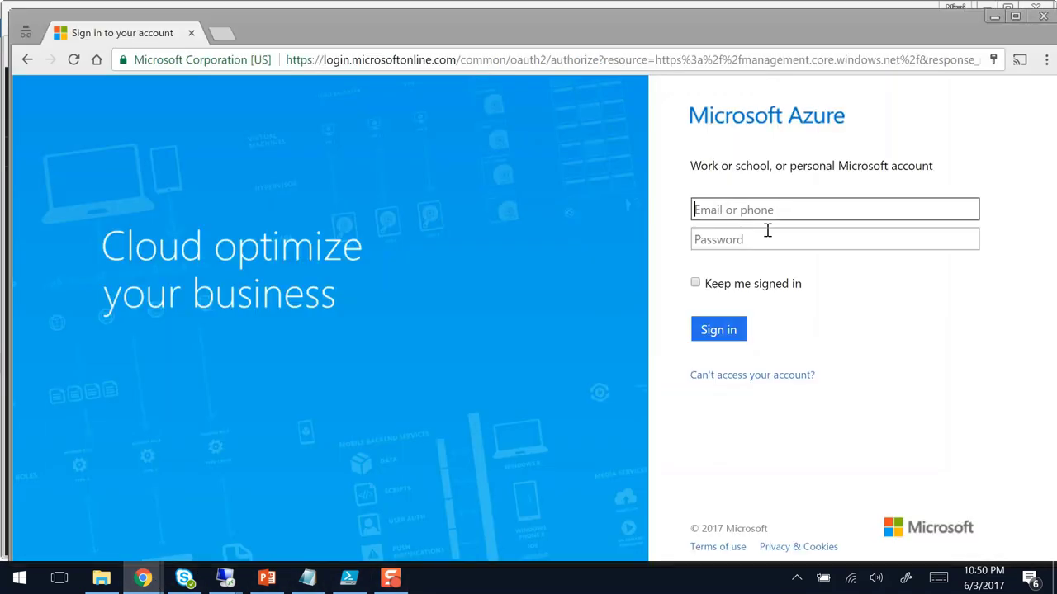
click(750, 208)
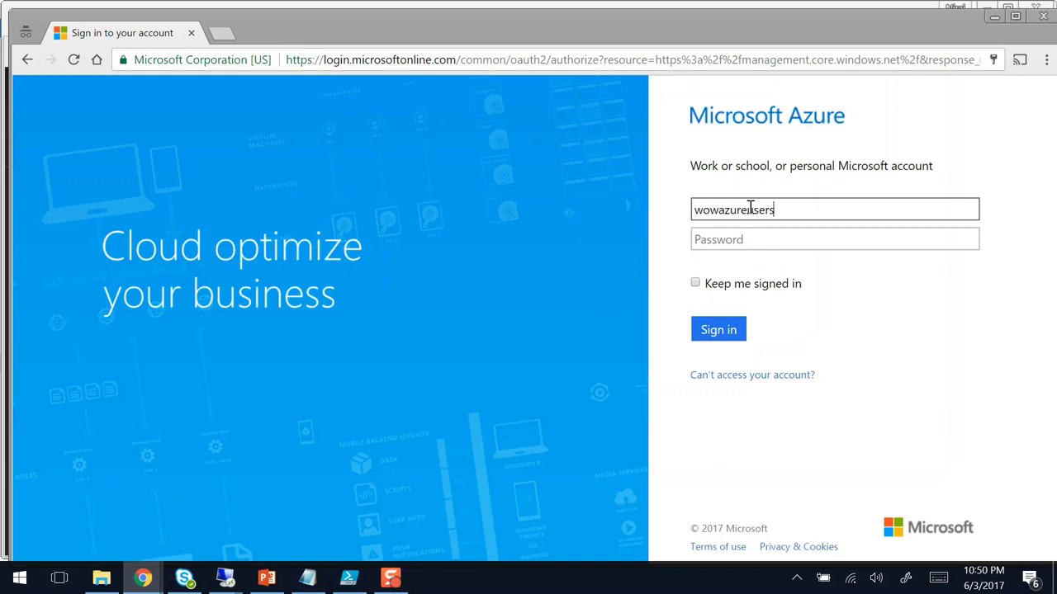
key(Tab)
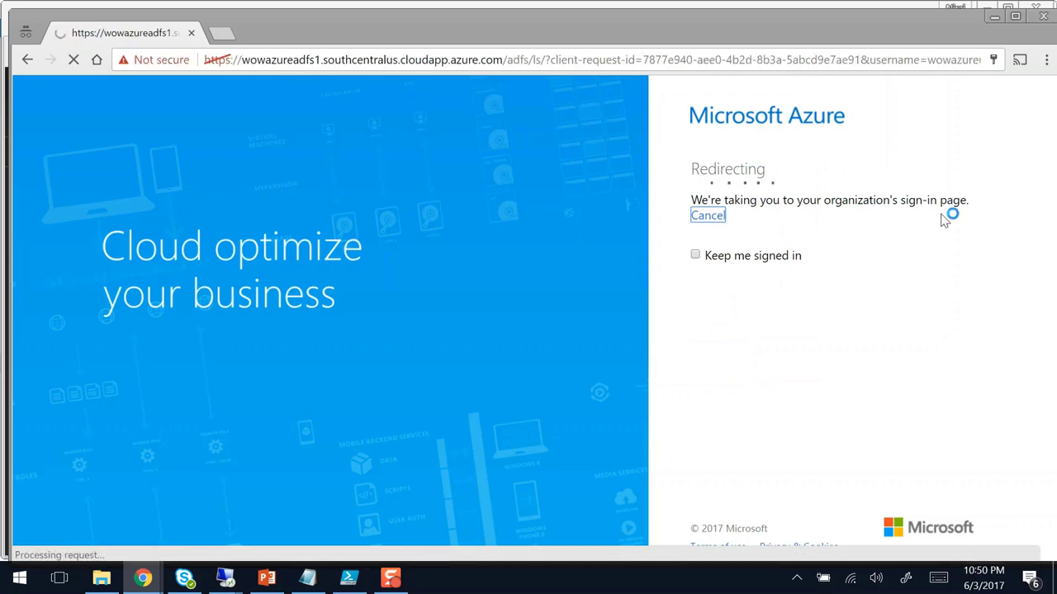
drag(900, 213, 980, 214)
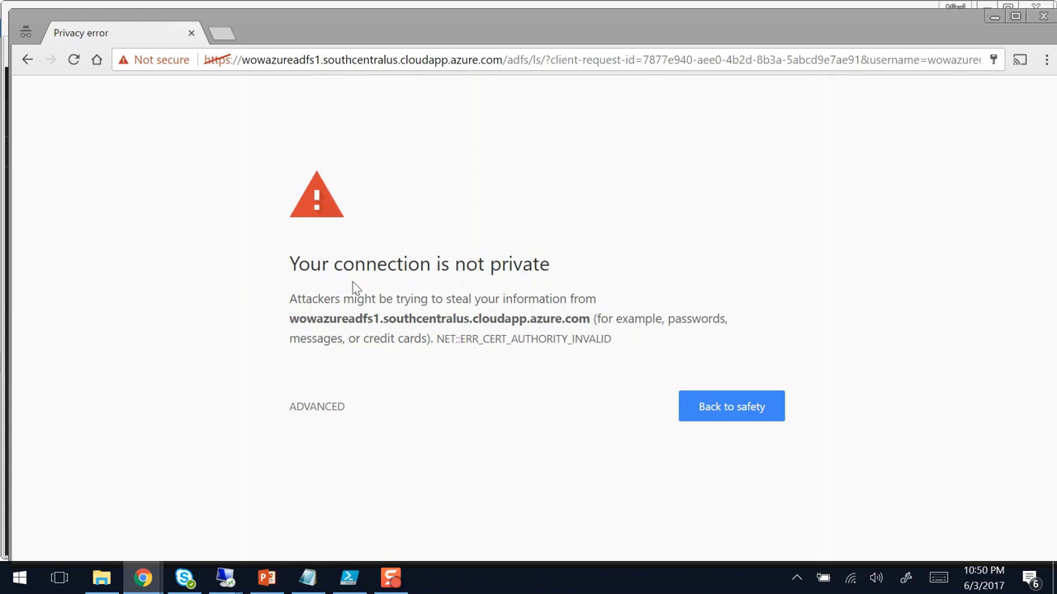
Step: Bypass the AD FS server's untrusted-certificate warning via Advanced and proceed anyway
click(315, 415)
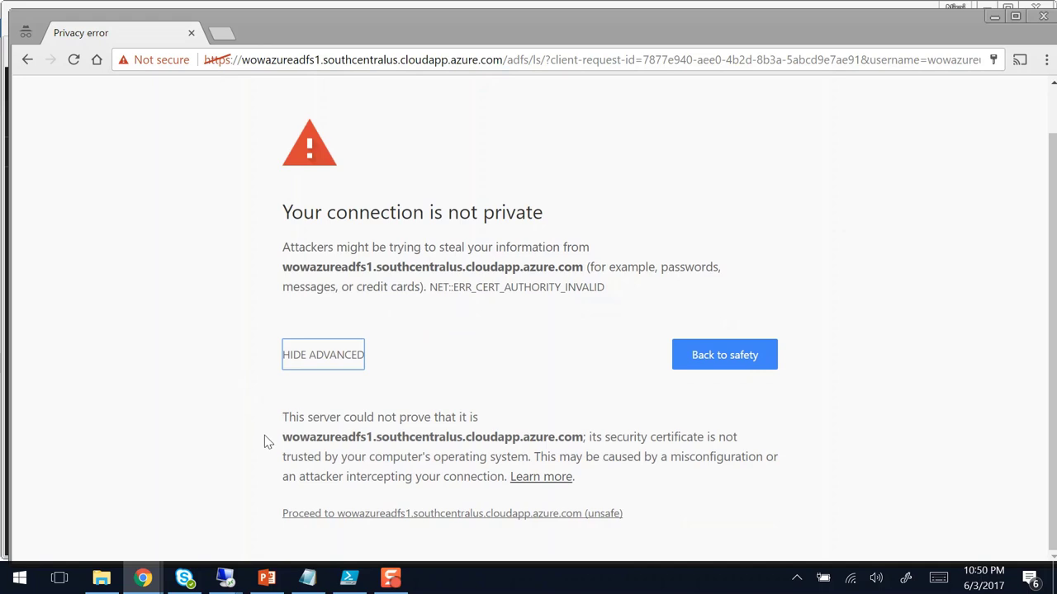
drag(283, 438, 589, 437)
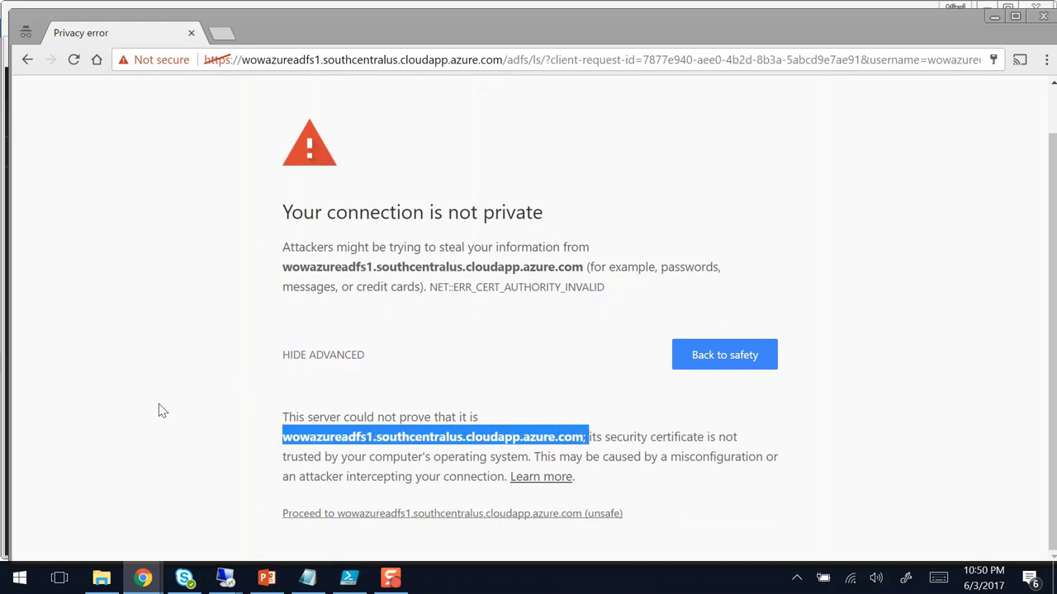
click(361, 514)
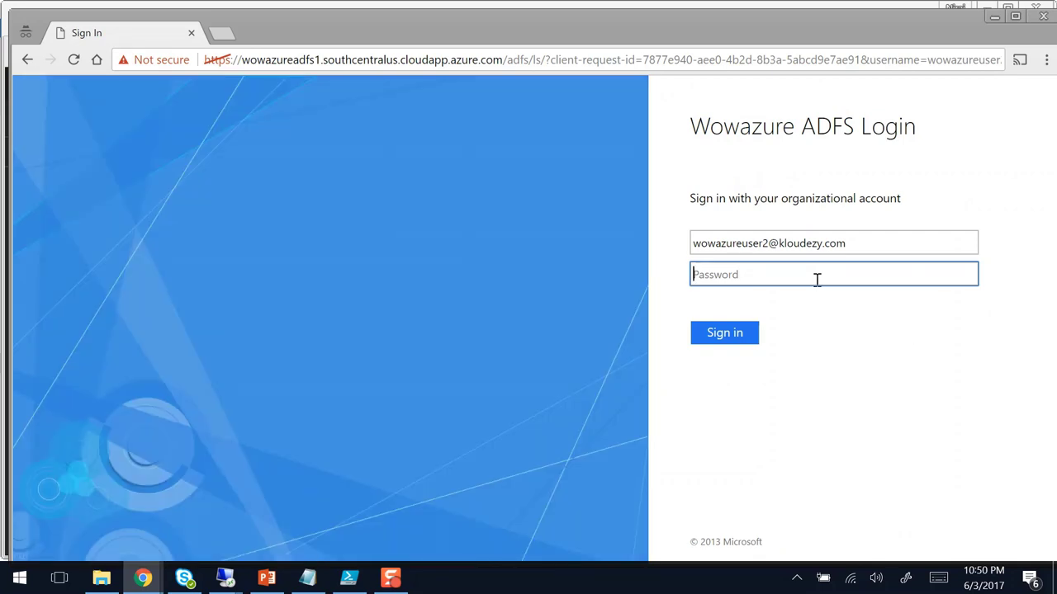
Step: Highlight the organizational sign-in prompt and the Wowazure ADFS Login title
drag(690, 198, 903, 198)
click(700, 125)
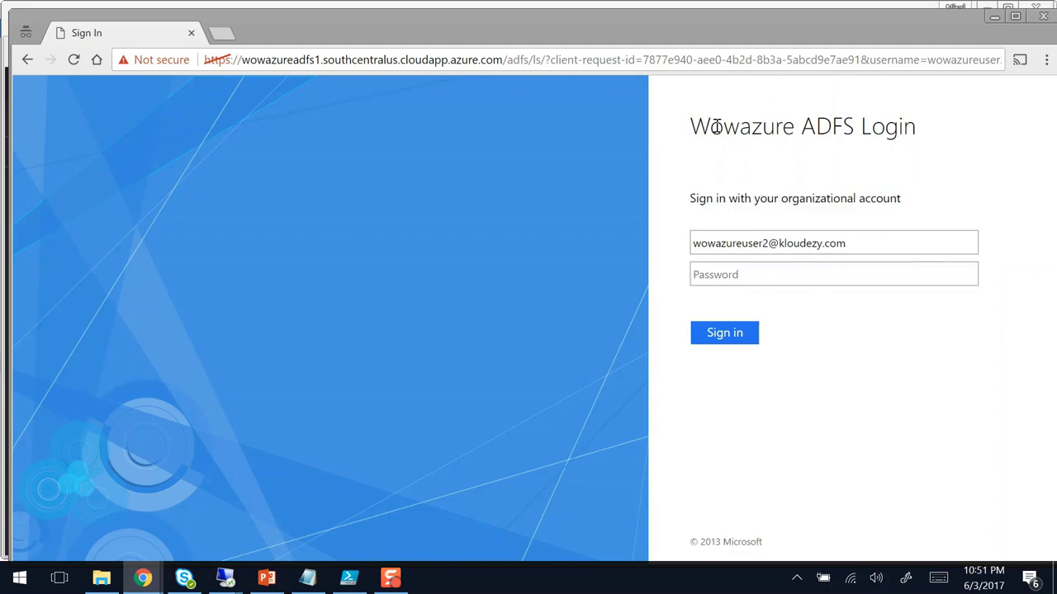
drag(694, 127, 689, 121)
click(917, 136)
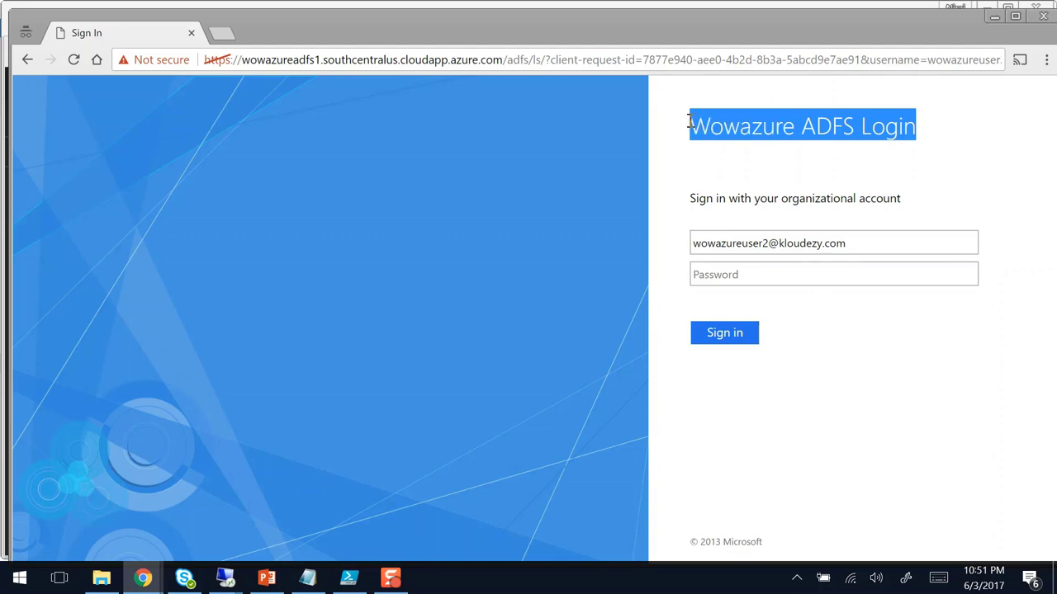
Step: Mark the sign-in address up to /adfs/ls/, then return to wowazureadfs1's remote session
click(269, 58)
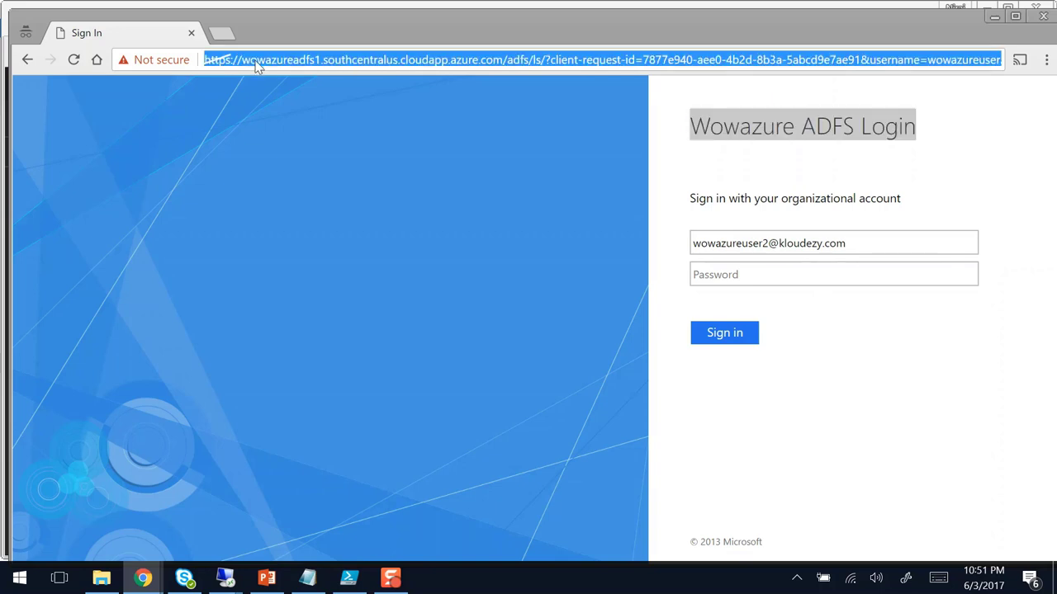
click(255, 62)
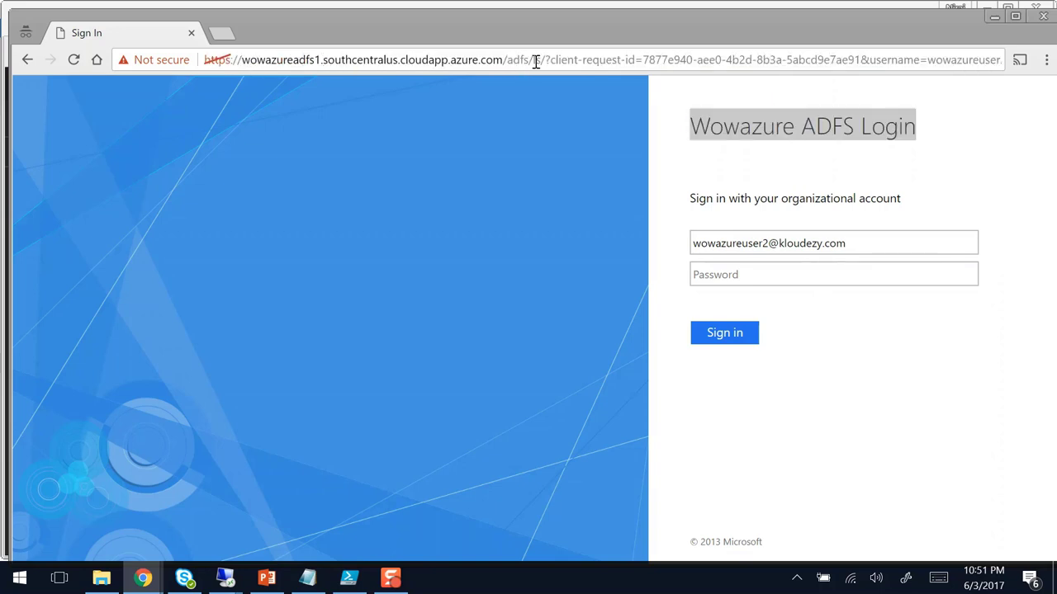
drag(542, 60, 204, 46)
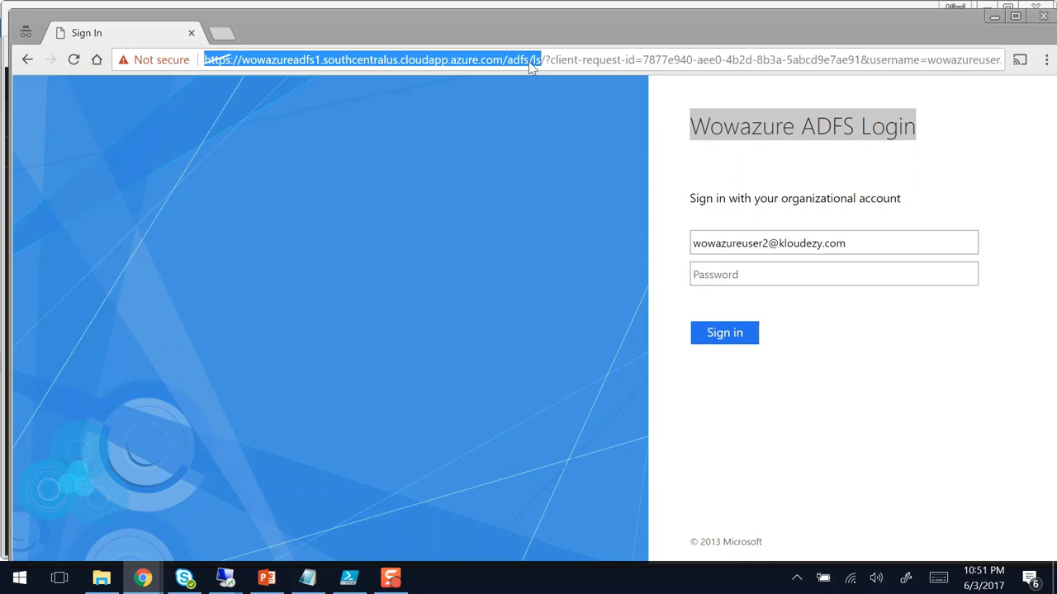
click(225, 578)
click(163, 516)
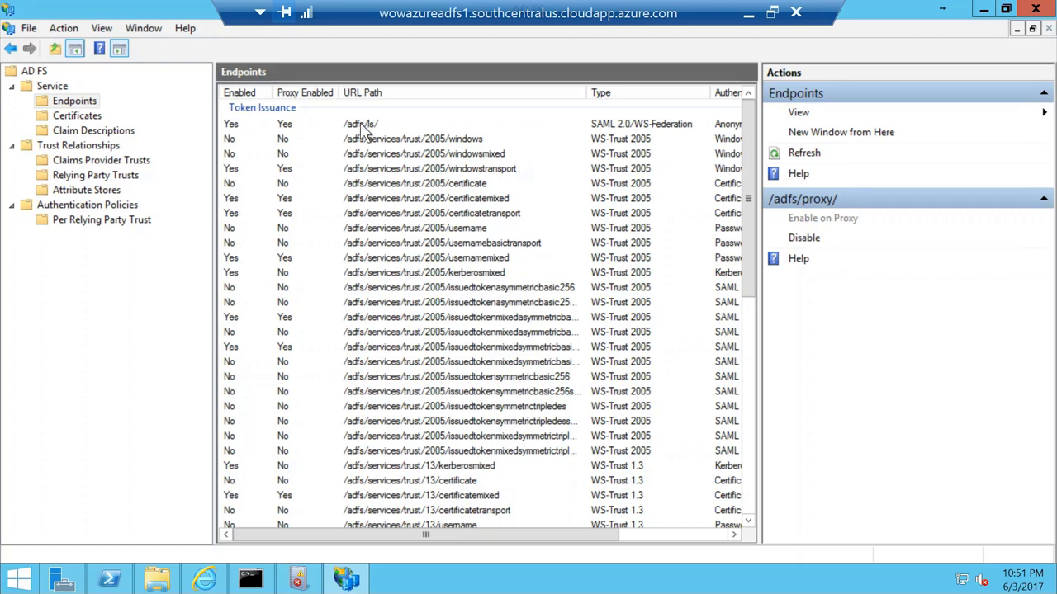
Step: Select the /adfs/ls/ endpoint in AD FS Management, then minimize the remote session
click(360, 123)
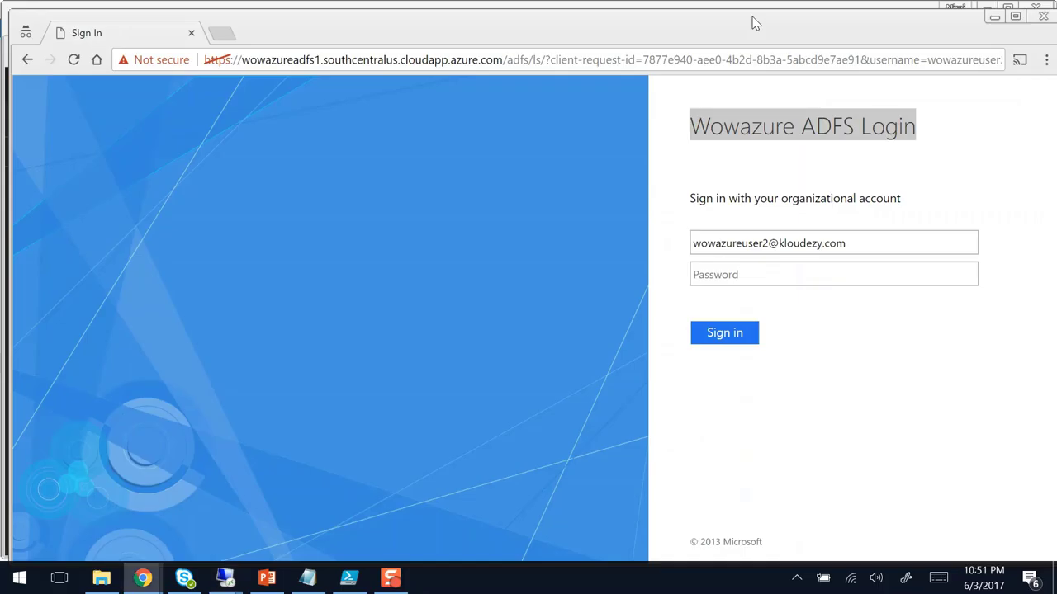
click(748, 12)
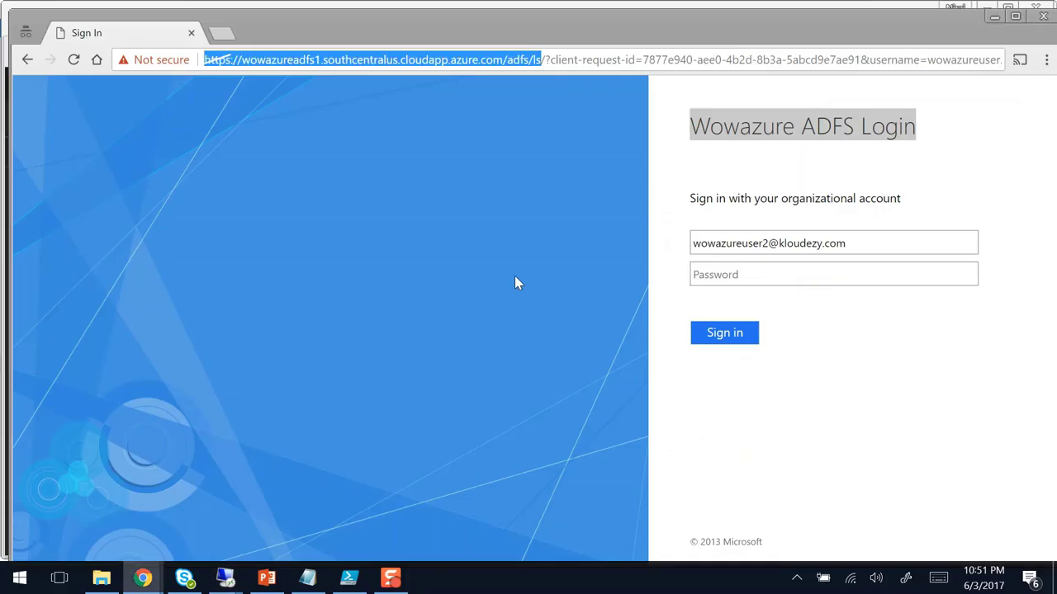
Step: Enter the test user's password on the Wowazure AD FS login page and sign in
click(755, 275)
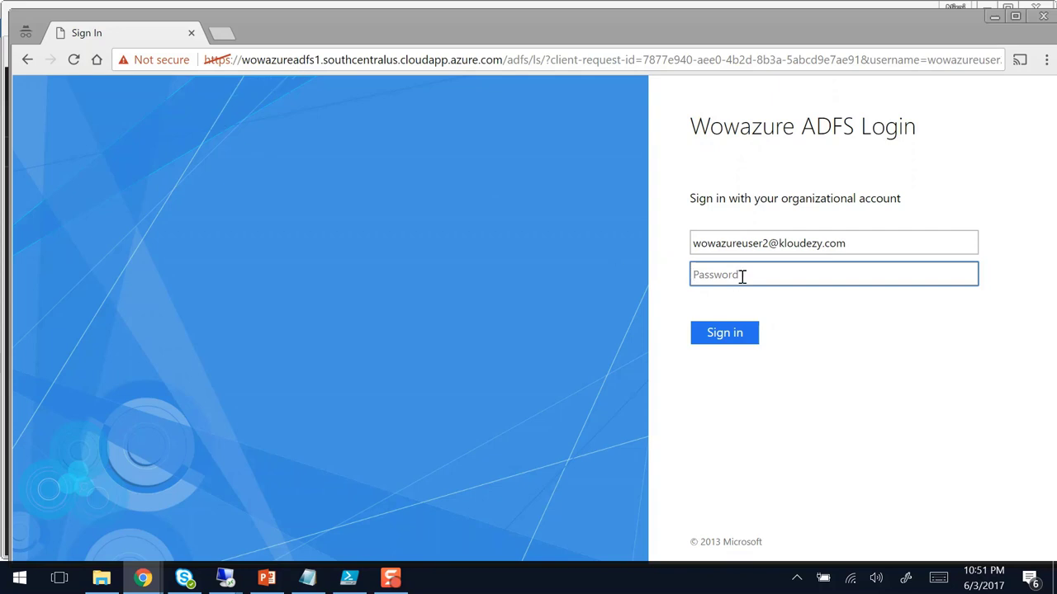
text(•••••••••)
click(724, 331)
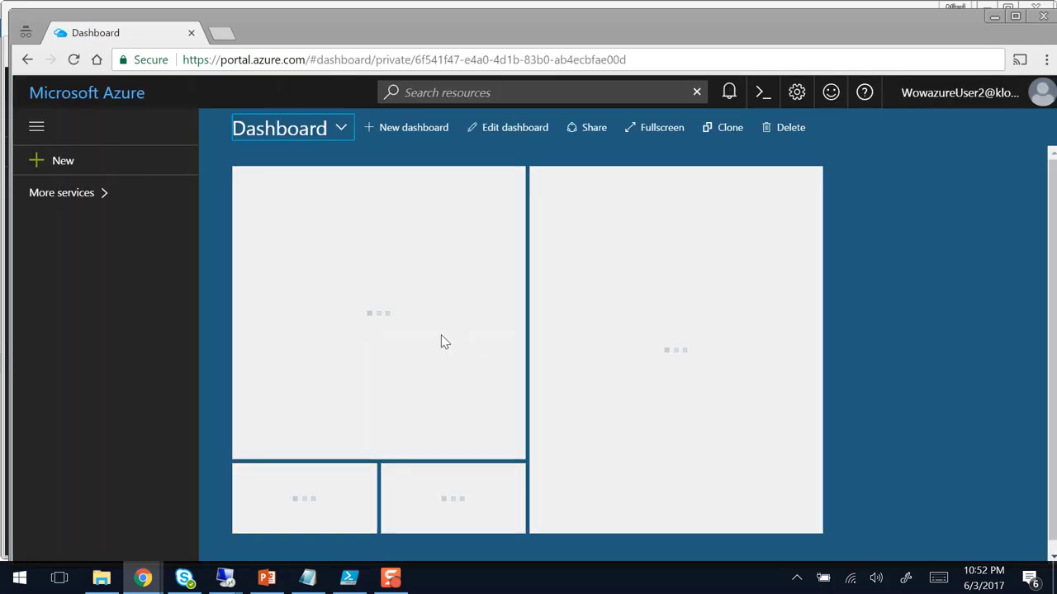
mouse_move(437, 342)
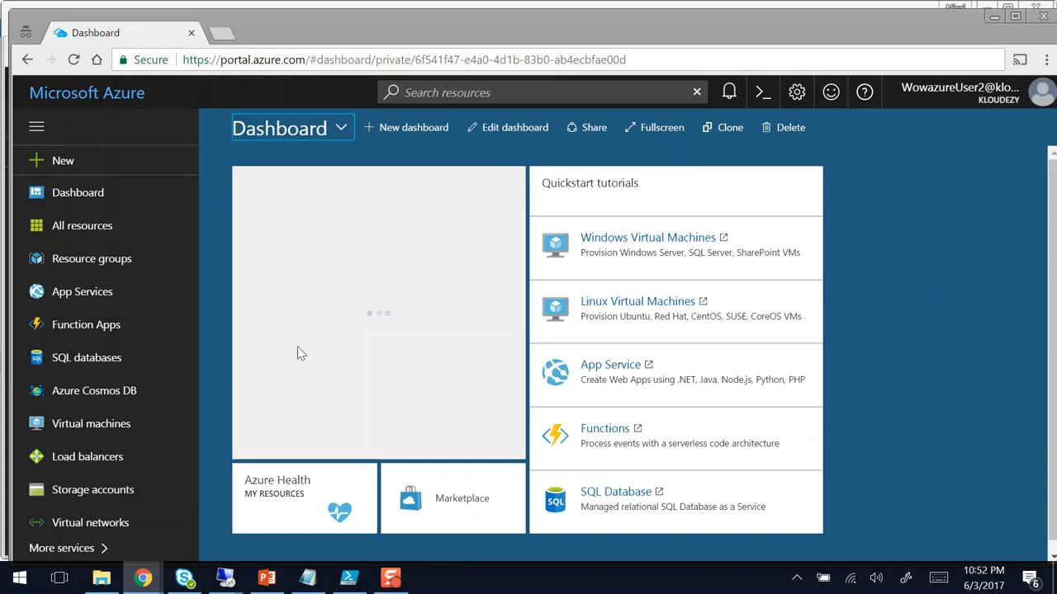
mouse_move(144, 580)
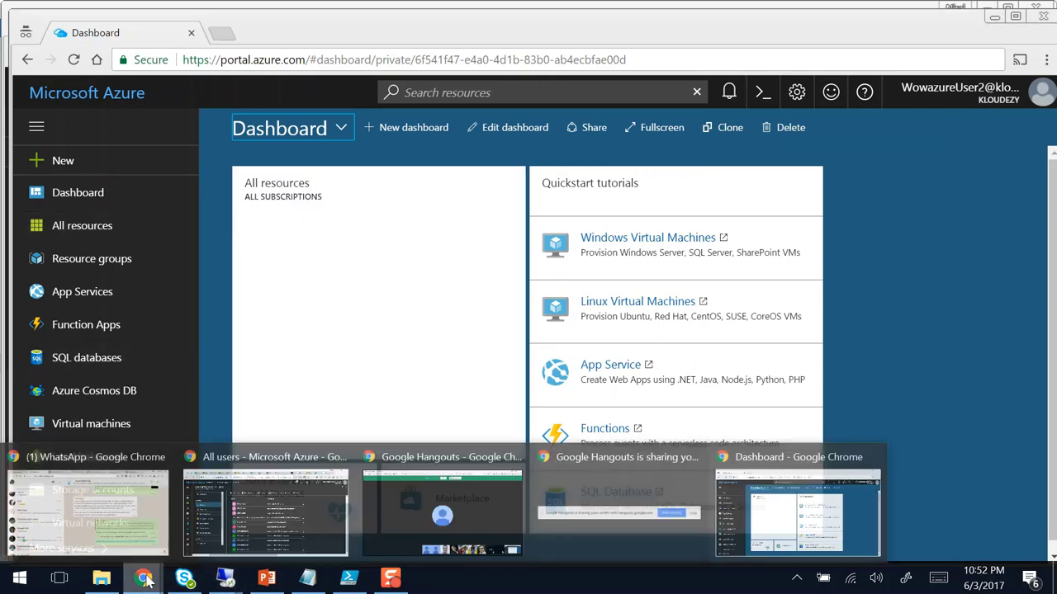
Step: From the All users list, open WowazureUser2's Sign-ins activity
click(223, 520)
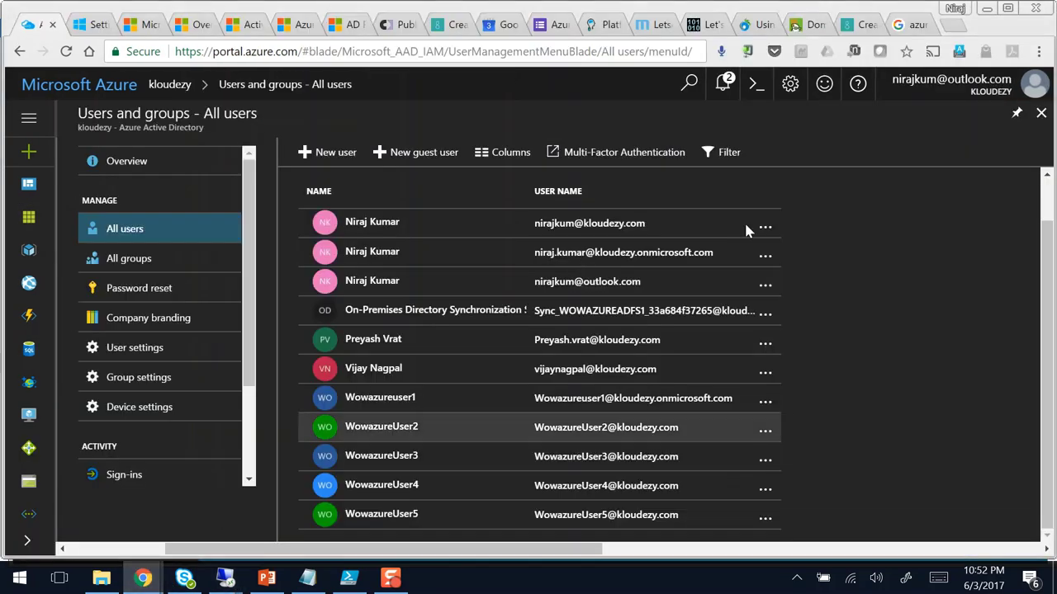
click(391, 429)
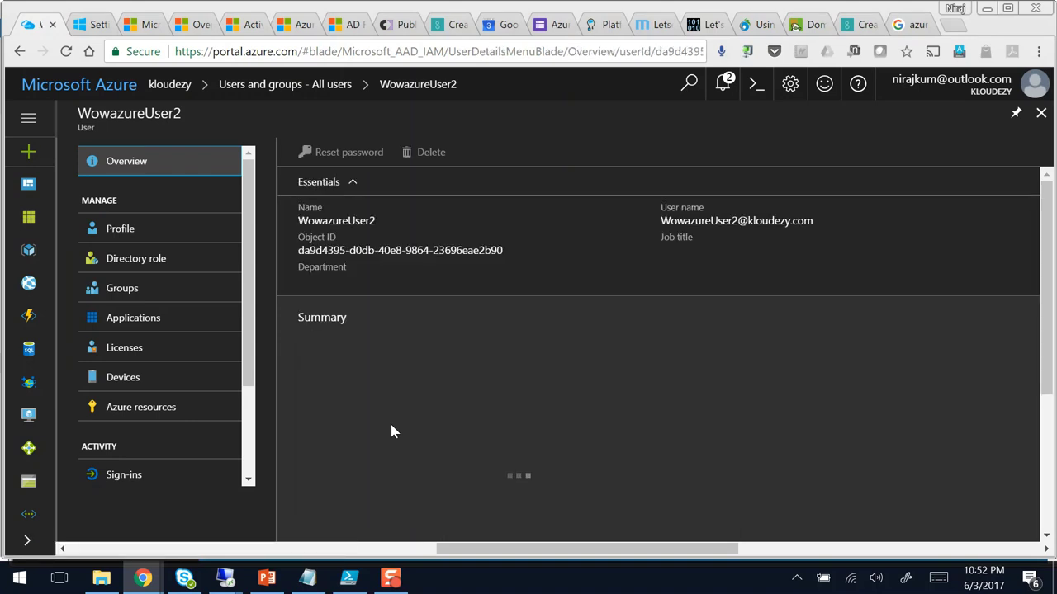
click(128, 478)
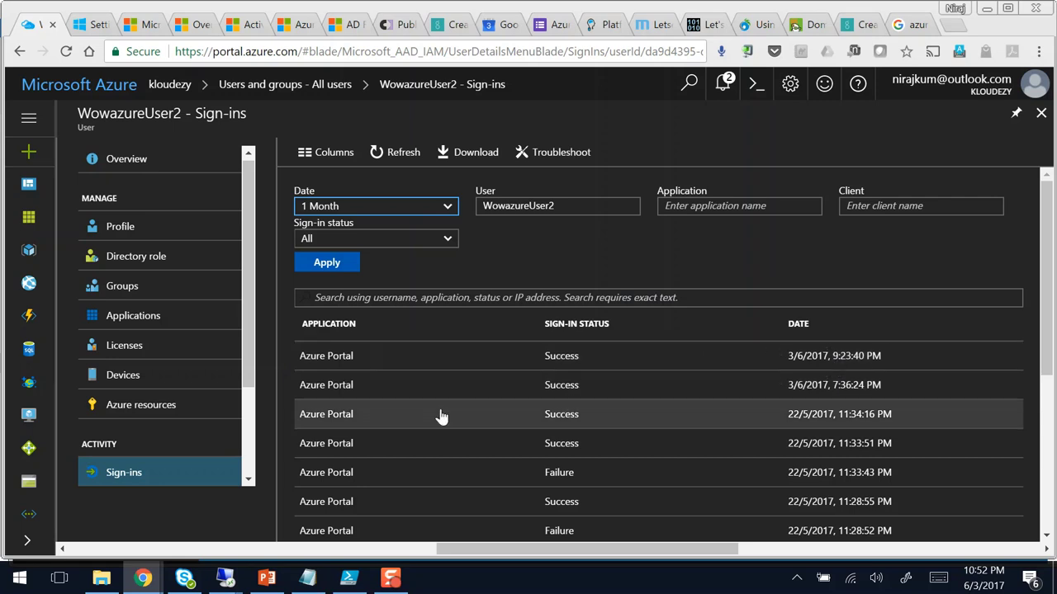
Step: Refresh WowazureUser2's Sign-ins blade twice, then bring the wowazureadfs1 remote session forward
click(400, 155)
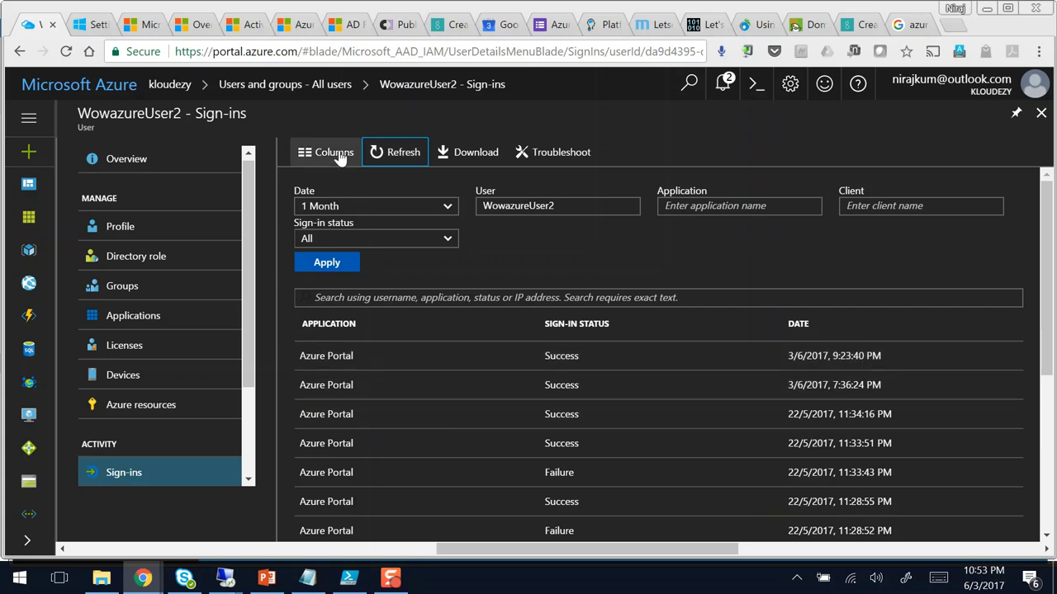
click(394, 154)
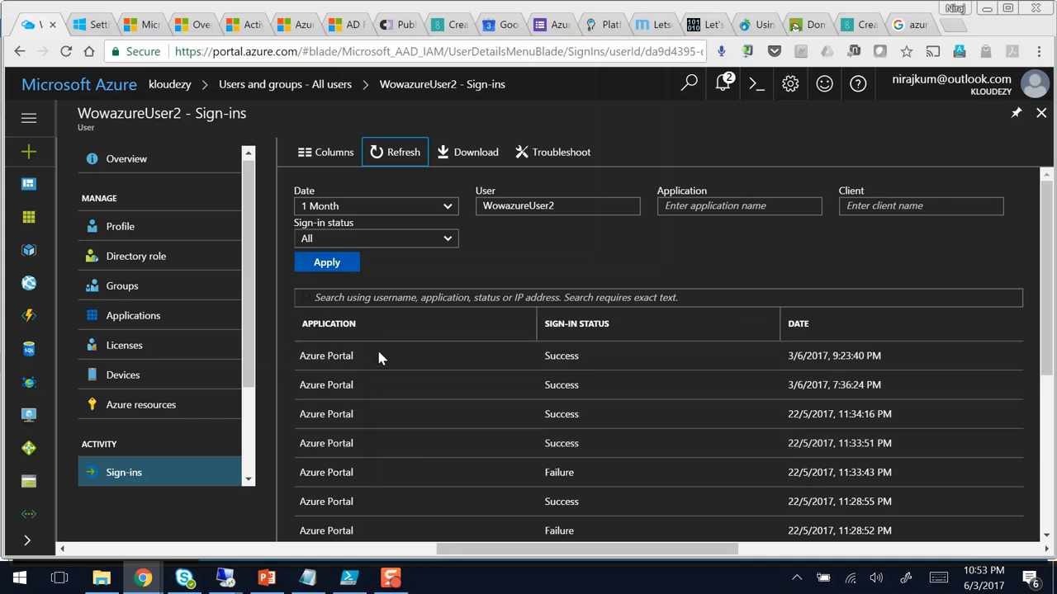
mouse_move(228, 581)
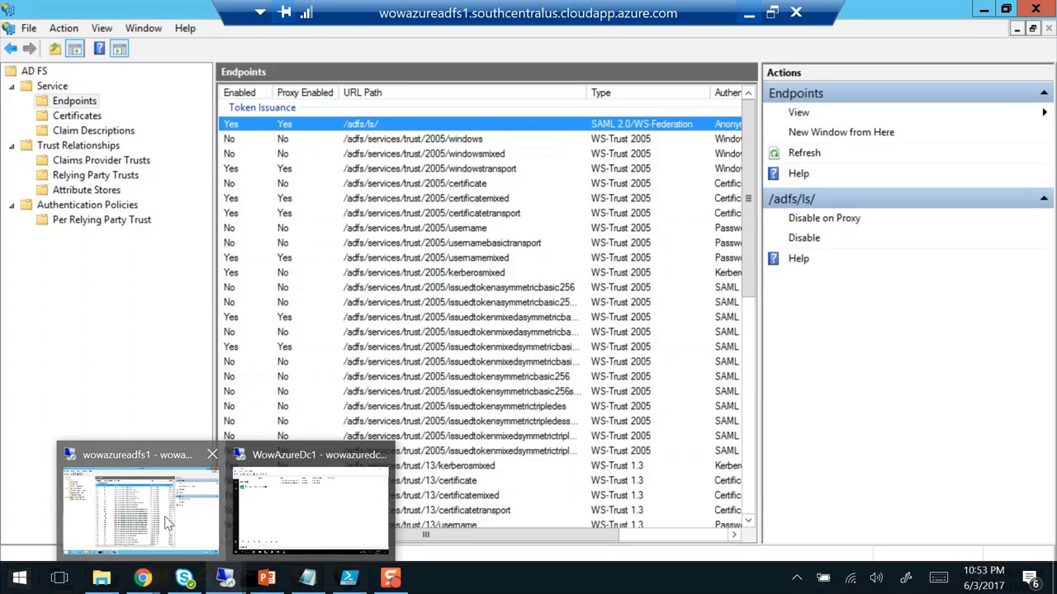
click(168, 522)
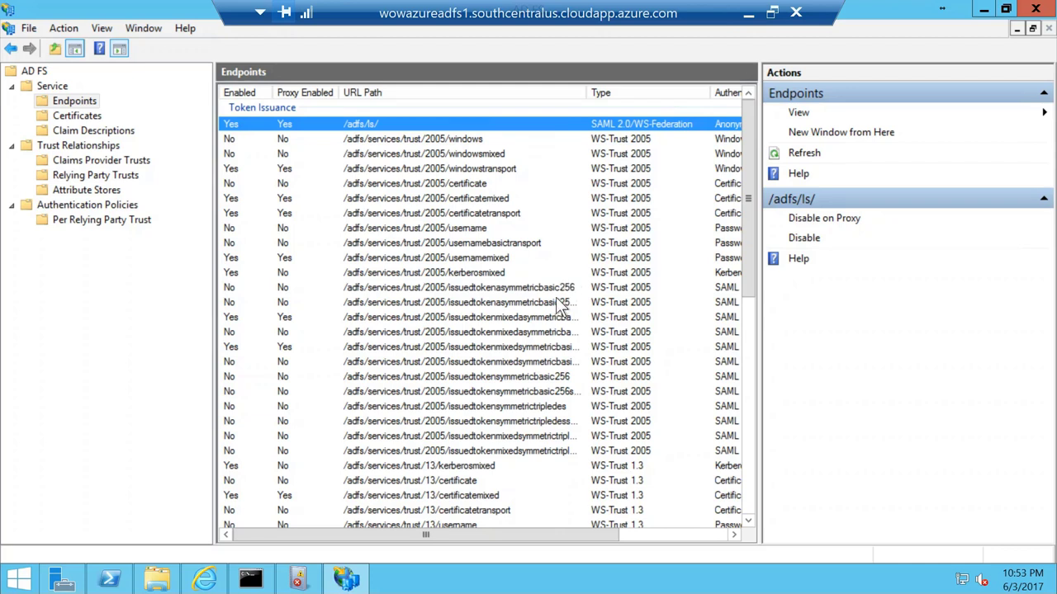